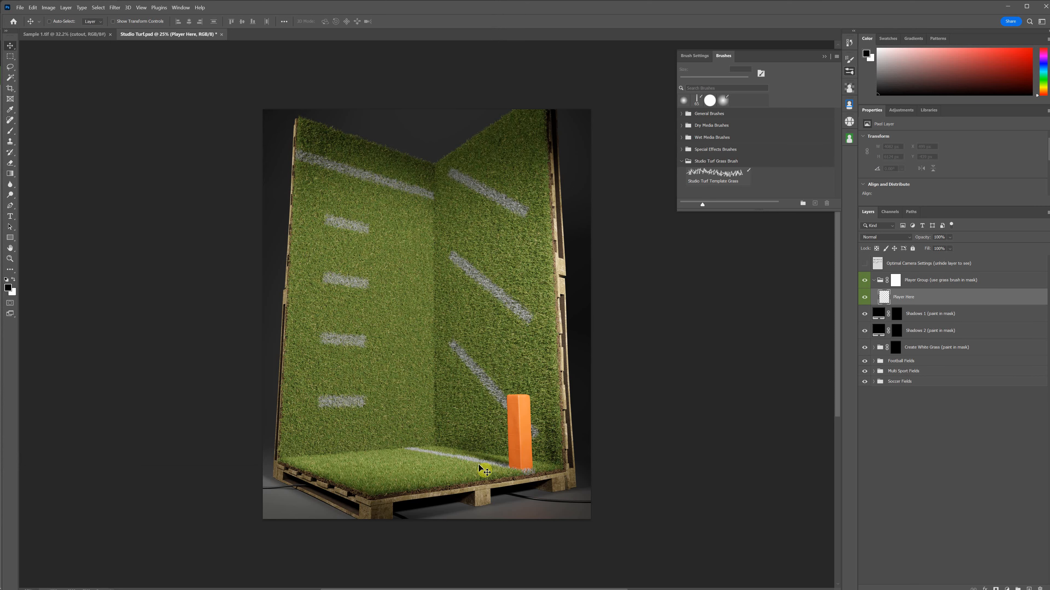
Step: Switch to the browser, search Pixnub's products for "grass" and review the Grass Mask Brushes description
key(alt+Tab)
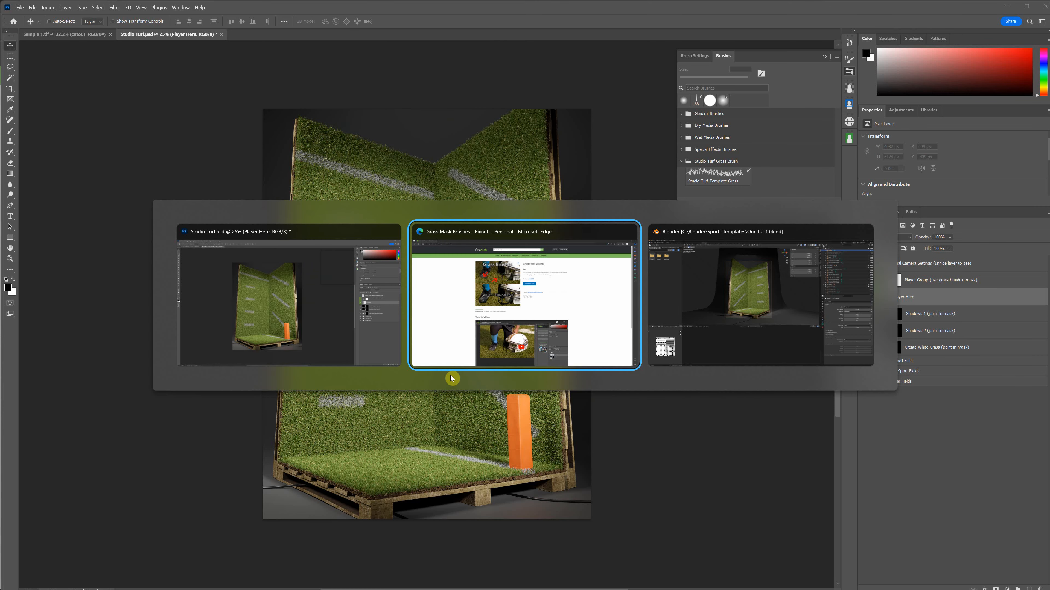
click(430, 47)
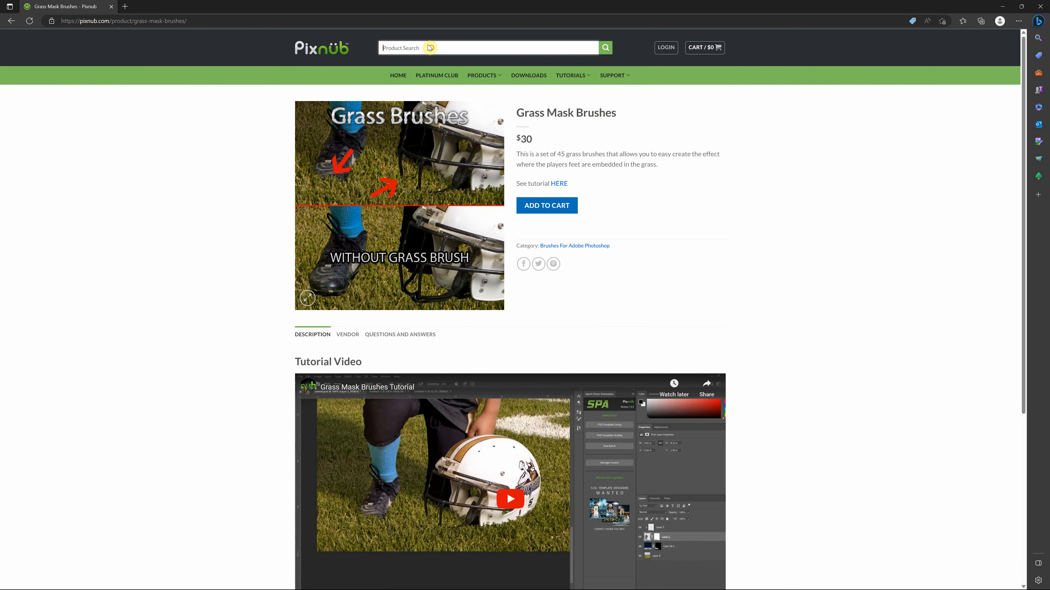
text(grass)
click(418, 66)
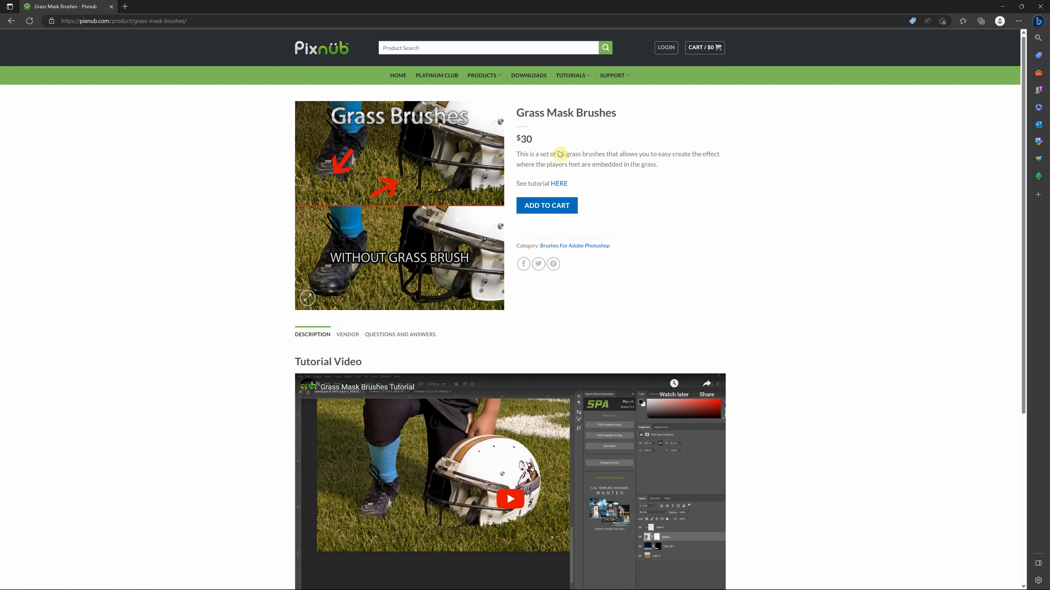
drag(585, 154, 557, 154)
Step: Switch back to Photoshop and copy the cutout layer from Sample 1.tif into Studio Turf.psd above the Player Here layer
key(alt+Tab)
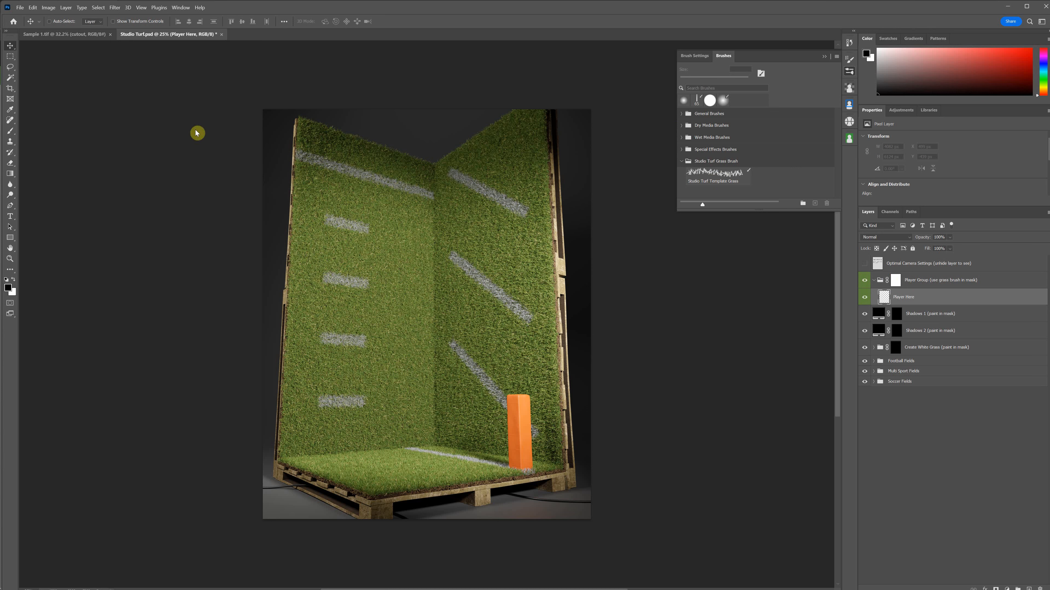
click(70, 36)
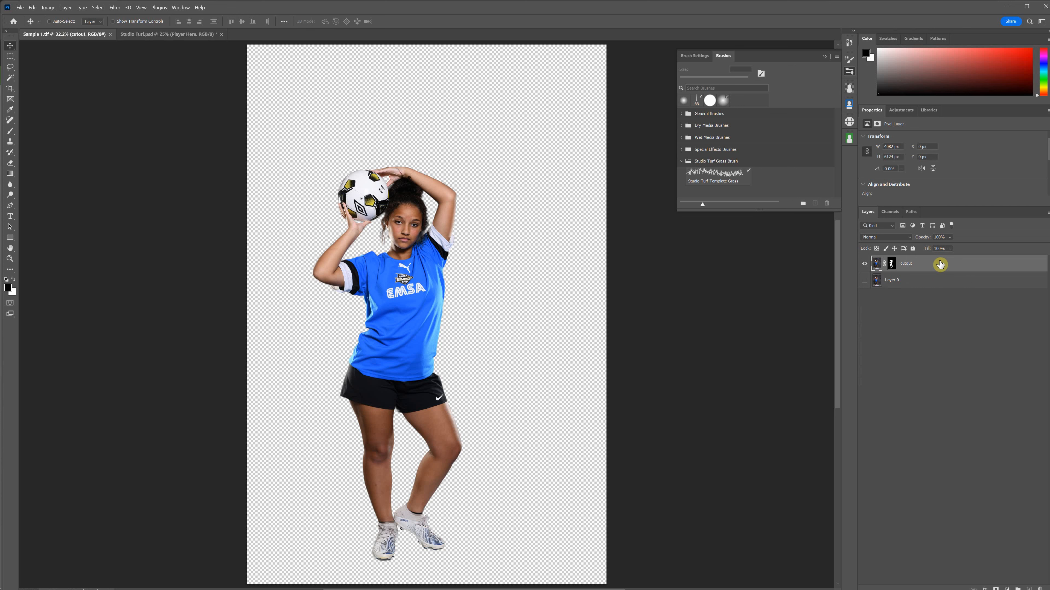
drag(940, 265, 384, 203)
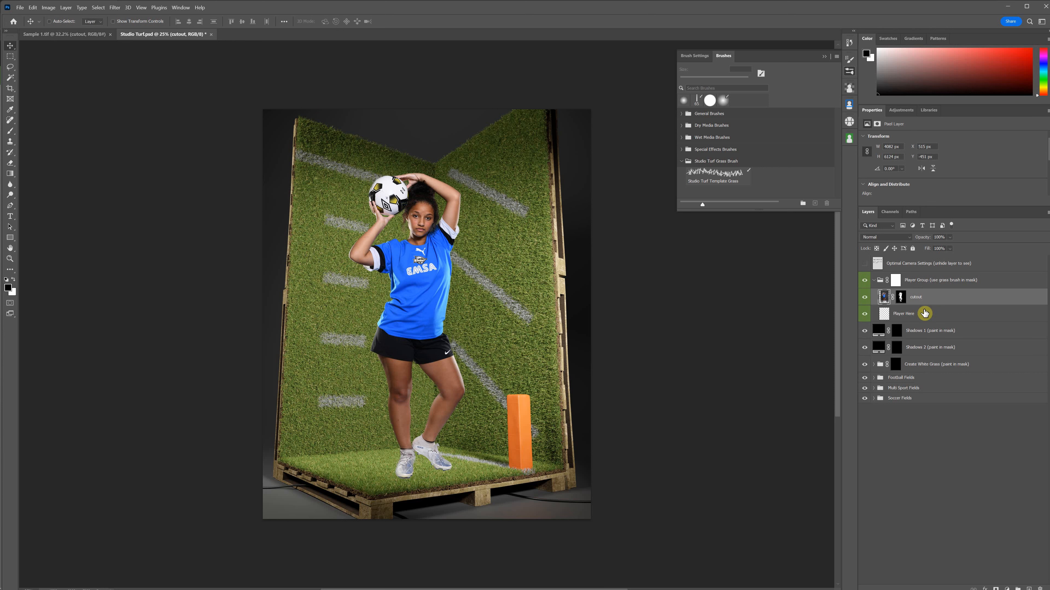
Step: Examine the Player Group's layers, collapsing and expanding the group, and select its layer mask
click(912, 315)
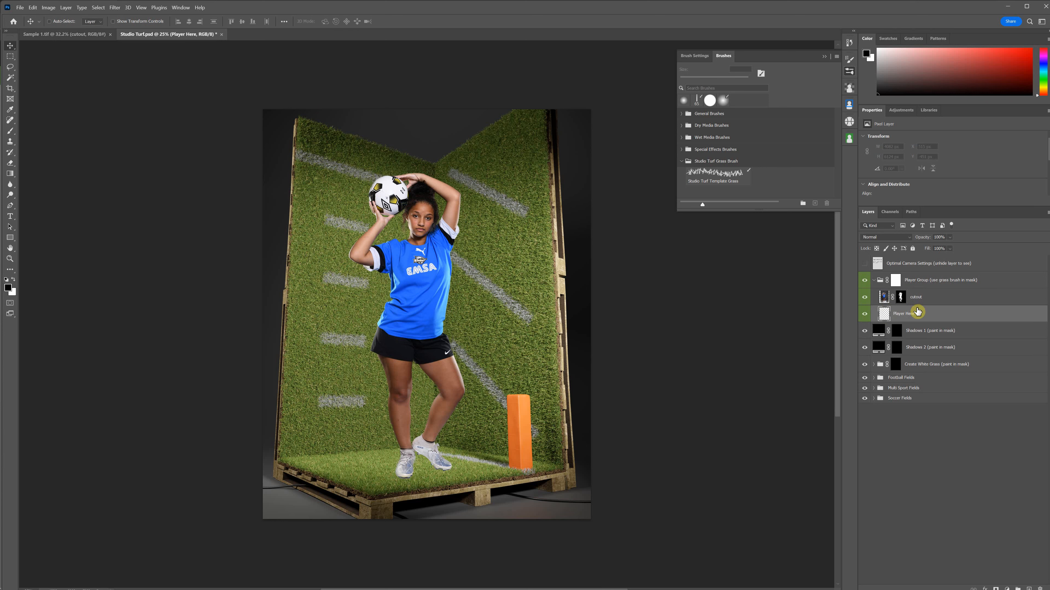
click(873, 281)
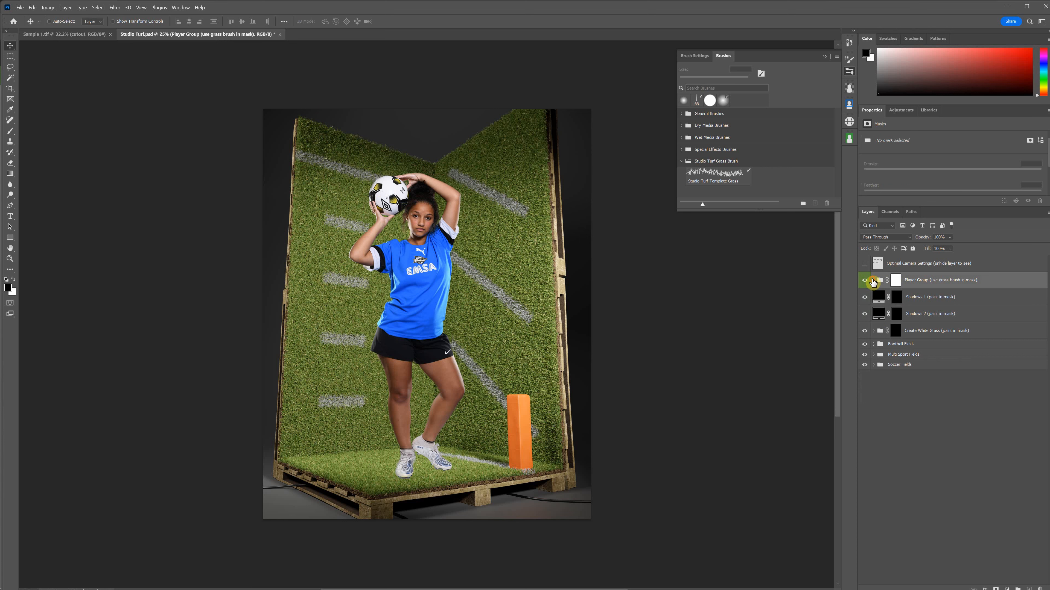
click(873, 281)
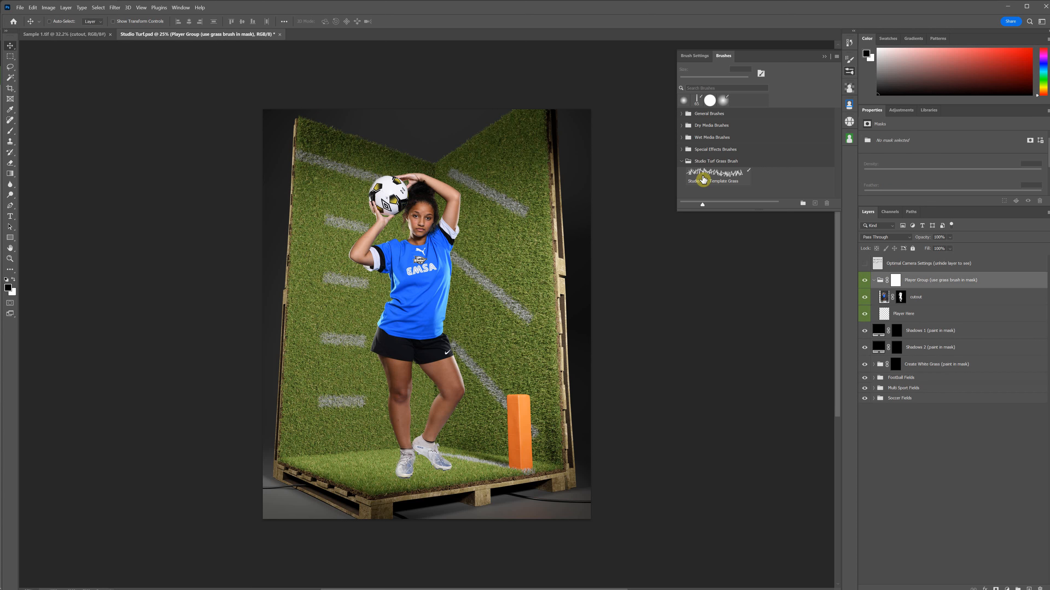
click(894, 281)
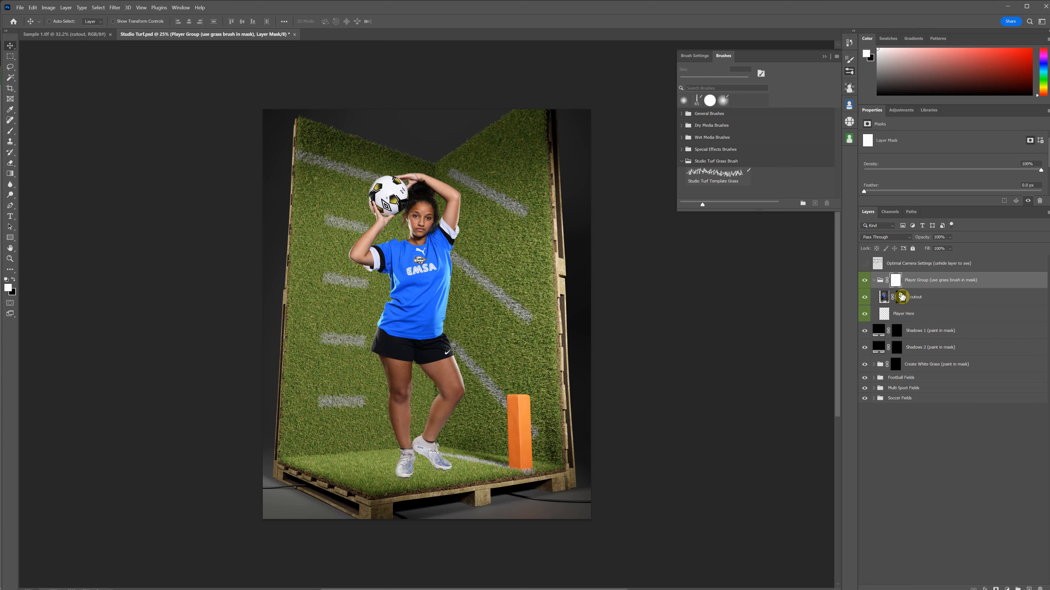
Step: Scale the cutout layer down to about 13.5% with Free Transform and apply it
click(936, 298)
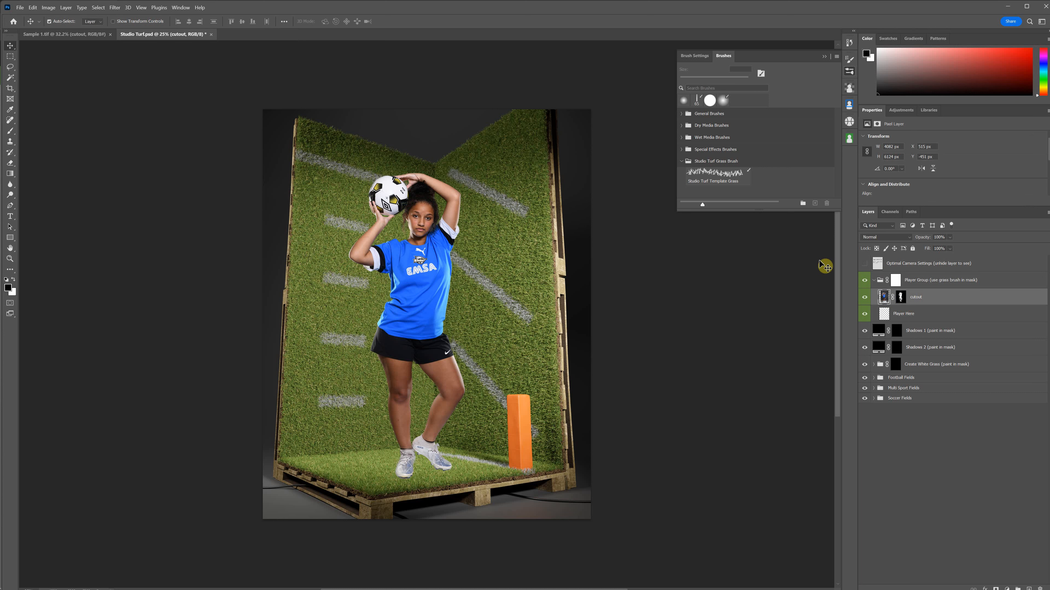
key(ctrl+t)
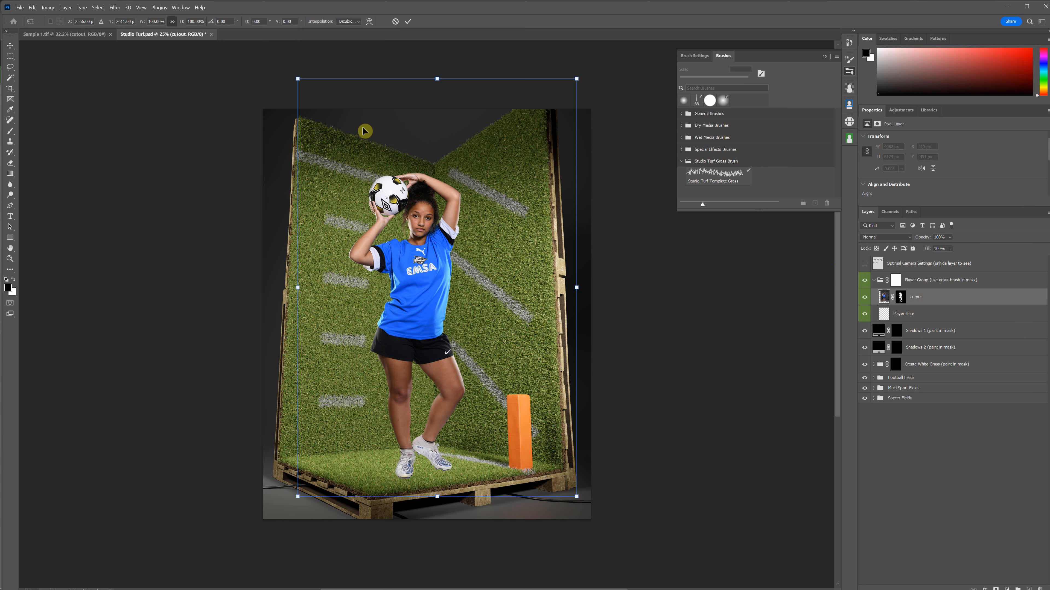
drag(441, 81, 437, 440)
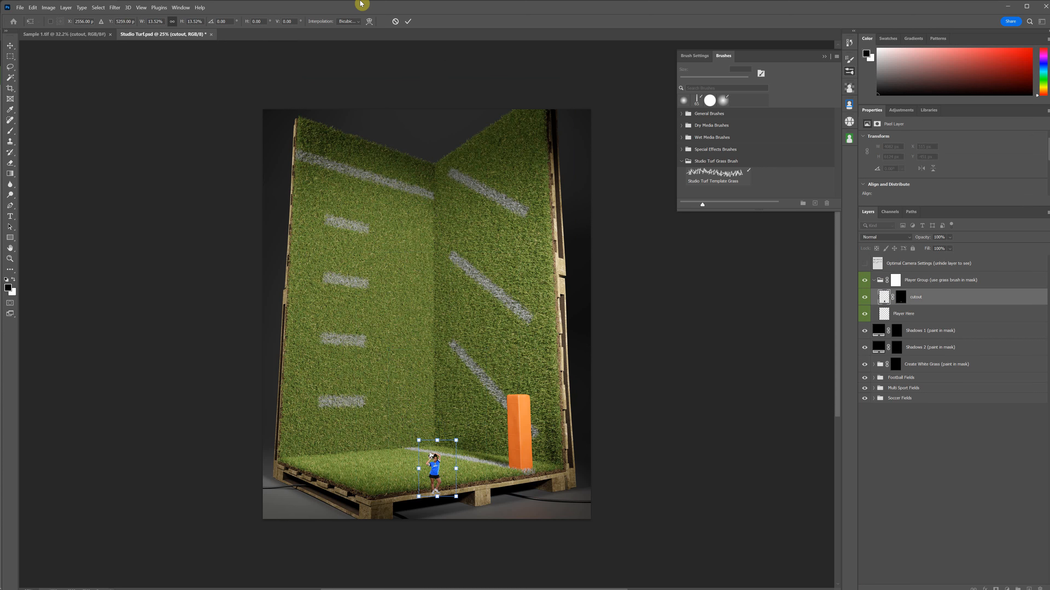
click(409, 23)
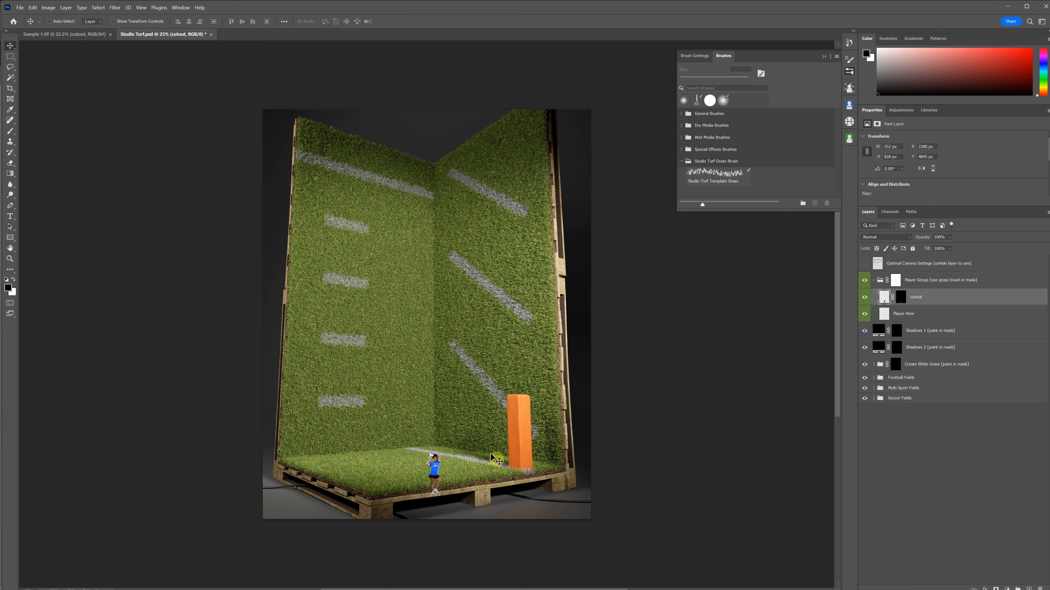
Step: Scale the shrunken cutout layer back up to about 705% so the player fills the turf set
key(ctrl)
key(ctrl+t)
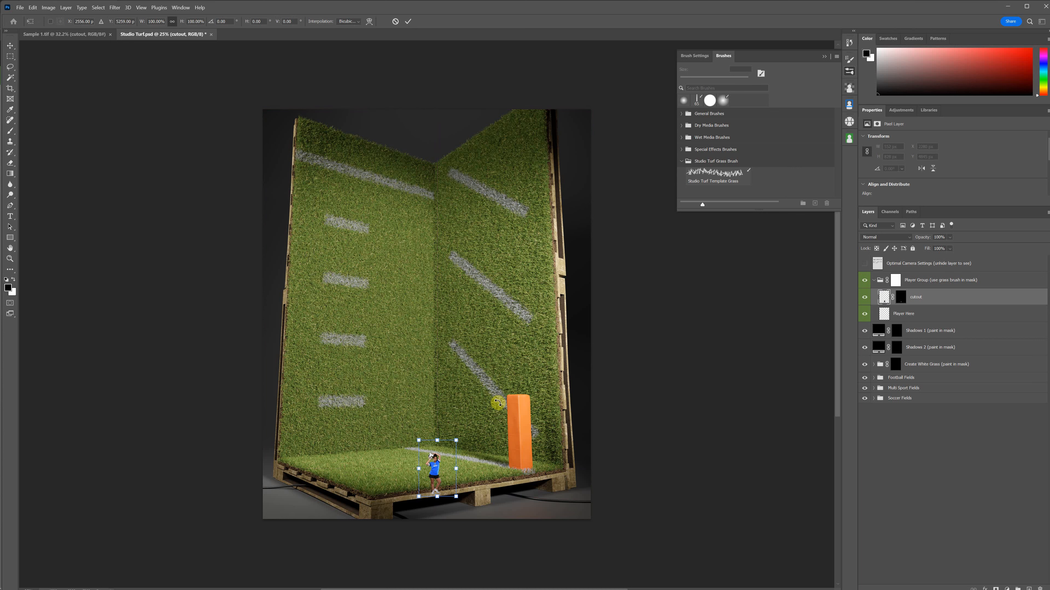
drag(437, 438, 465, 98)
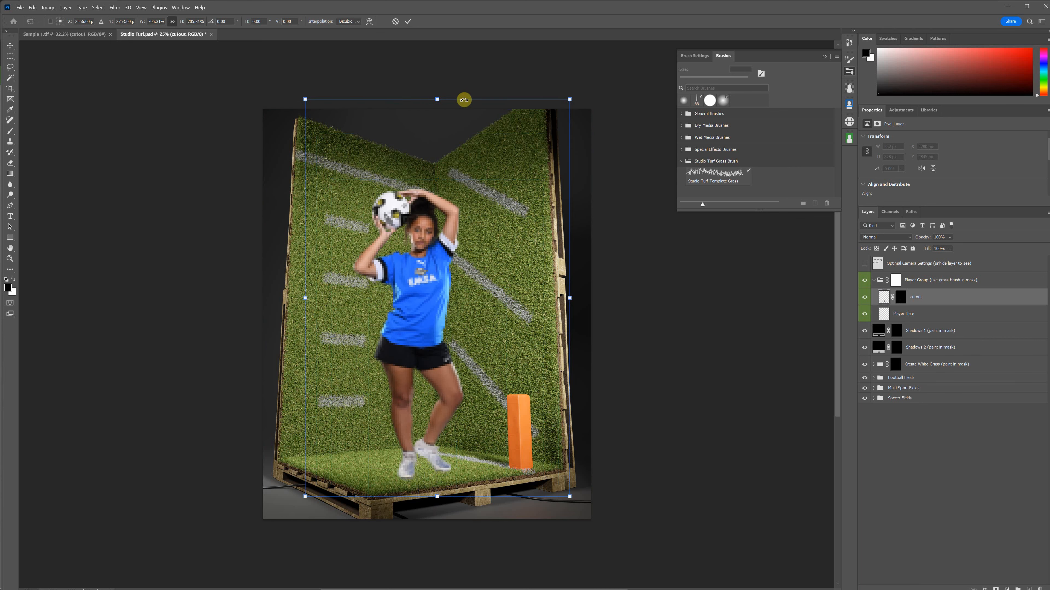
click(408, 21)
Step: Shrink the full-size cutout layer once more, to about 21%, and apply the transform
scroll(584, 186, up, 1)
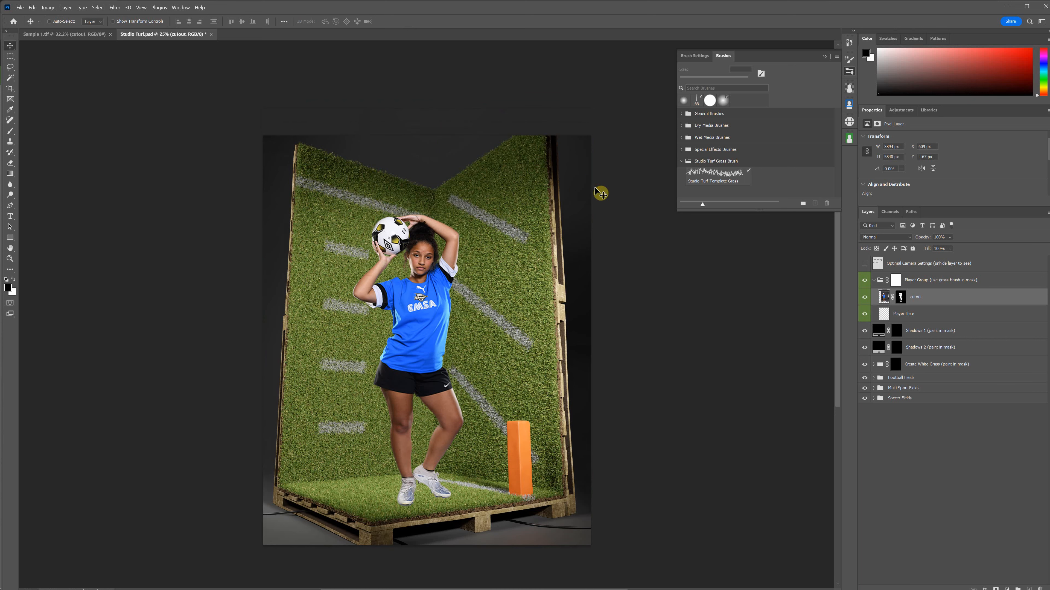
key(ctrl+t)
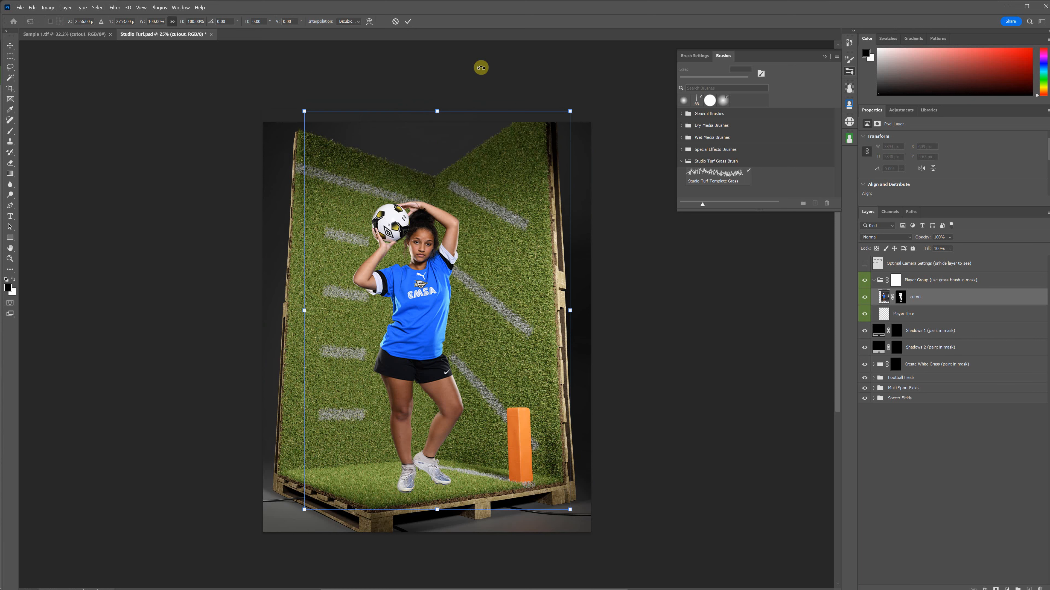
drag(434, 110, 432, 445)
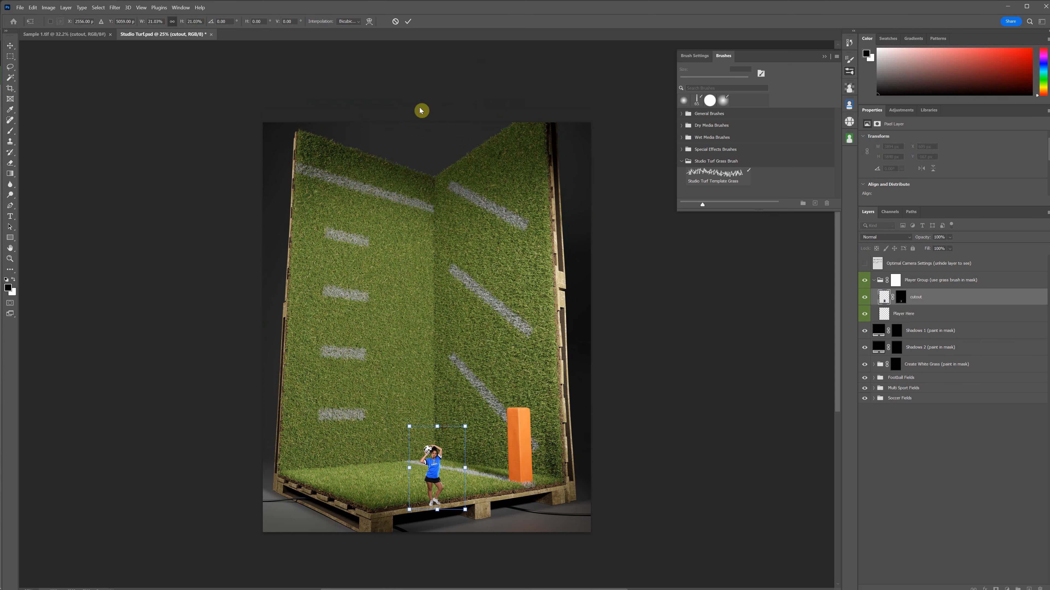
click(408, 21)
Step: Enlarge the small cutout layer to about 473% and apply the transform
key(ctrl+t)
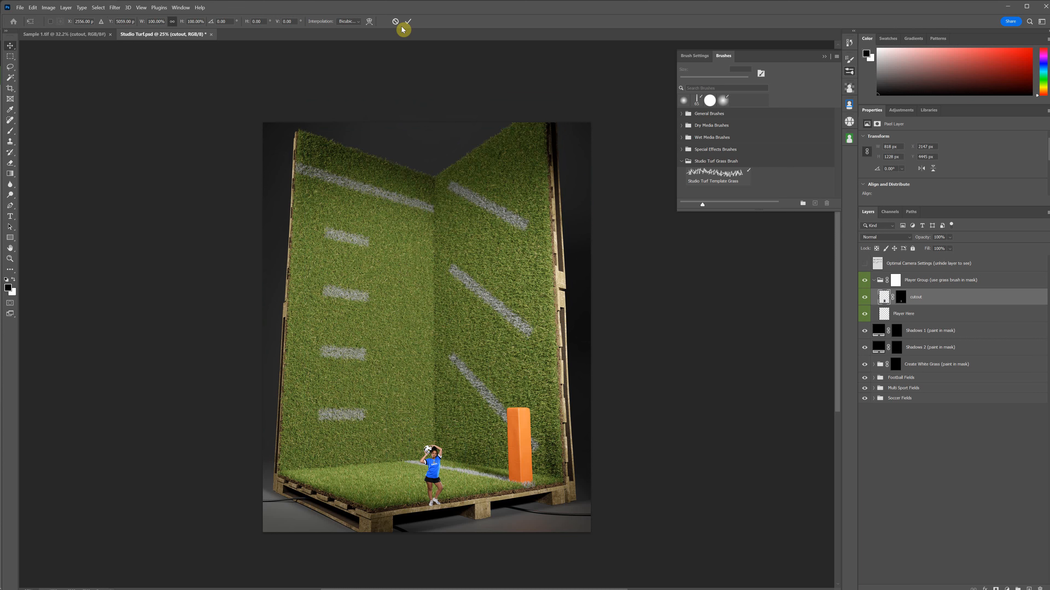
drag(441, 433, 422, 121)
click(408, 21)
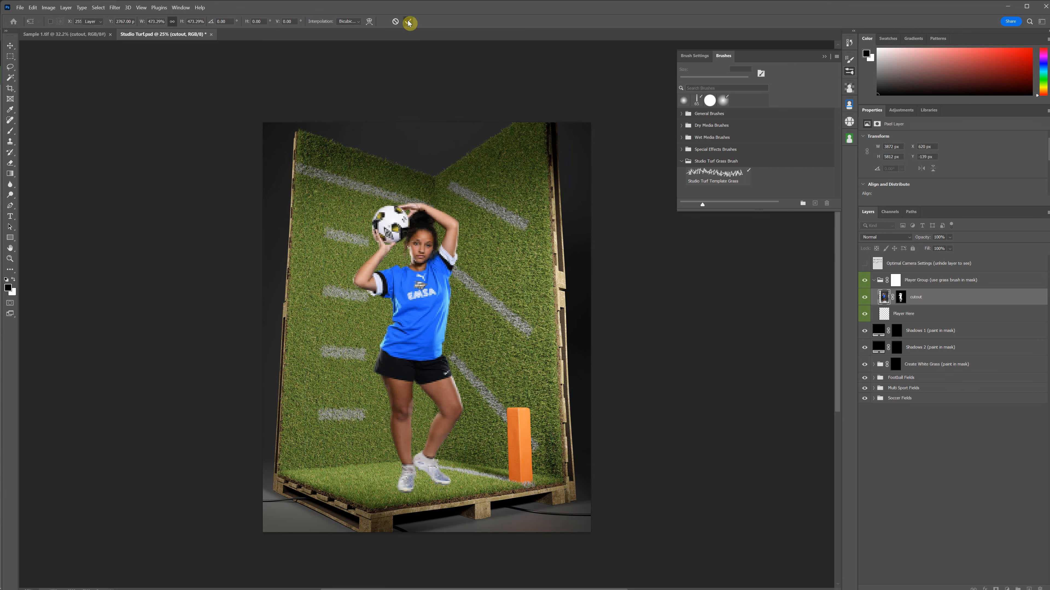
Step: Examine the image quality of the player's face and ball up close, and return to the full composition
scroll(234, 147, up, 1)
key(ctrl+plus)
key(ctrl+plus)
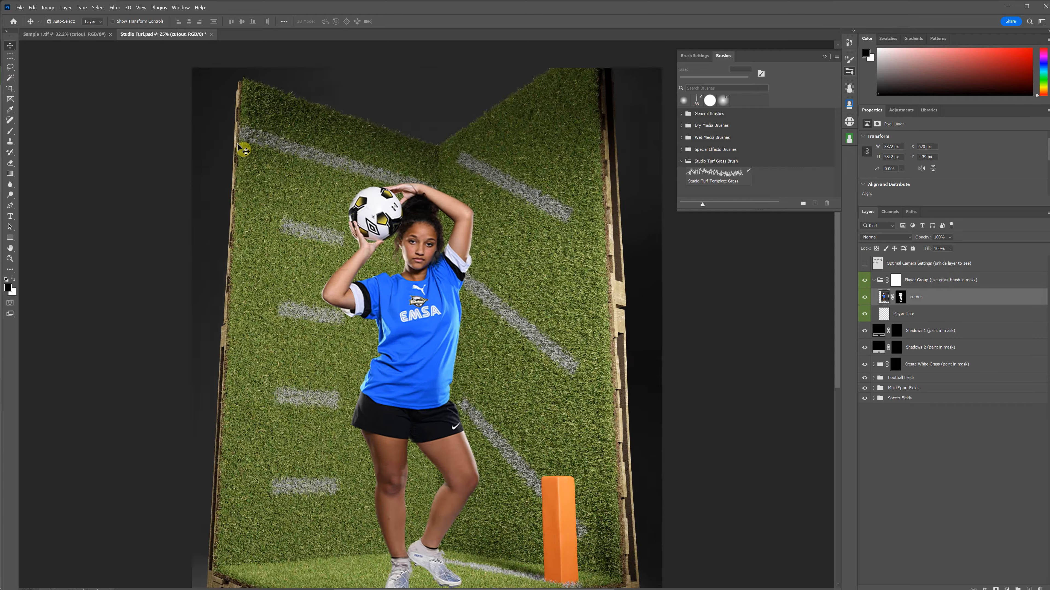
scroll(283, 169, up, 1)
key(ctrl+plus)
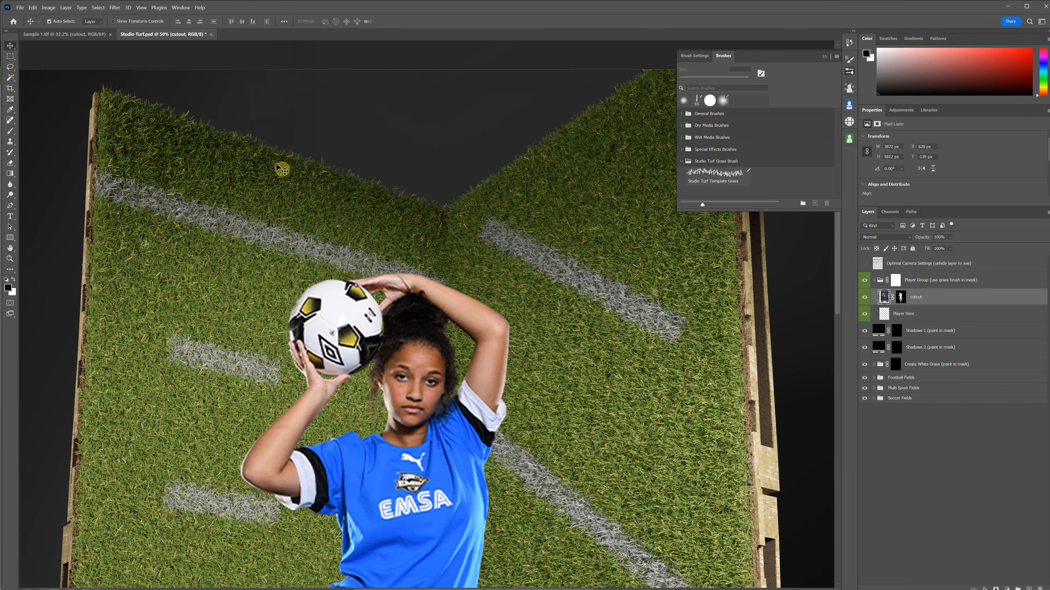
key(ctrl+plus)
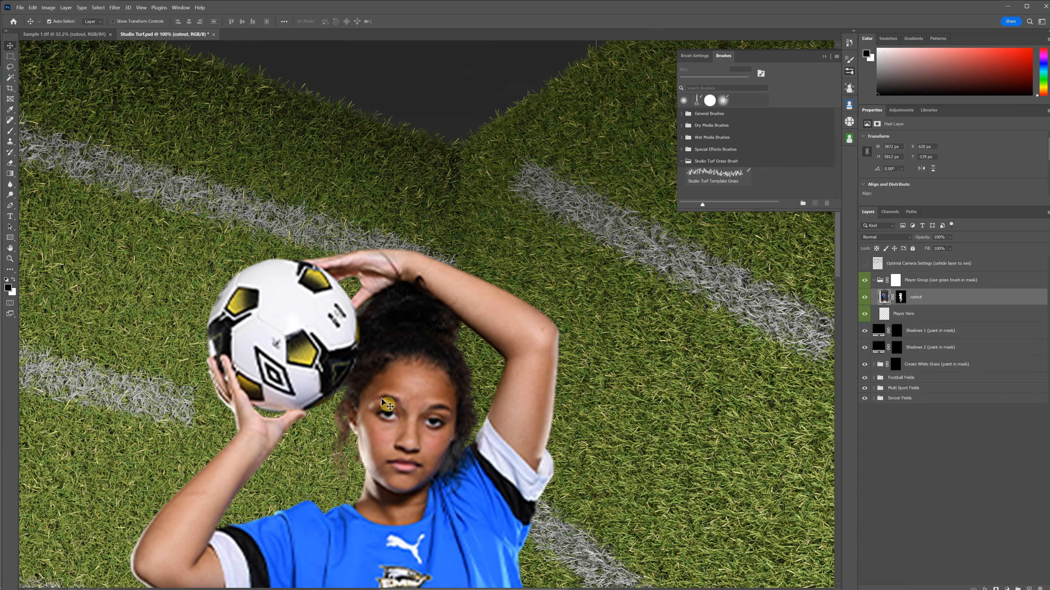
key(ctrl+plus)
scroll(387, 396, down, 4)
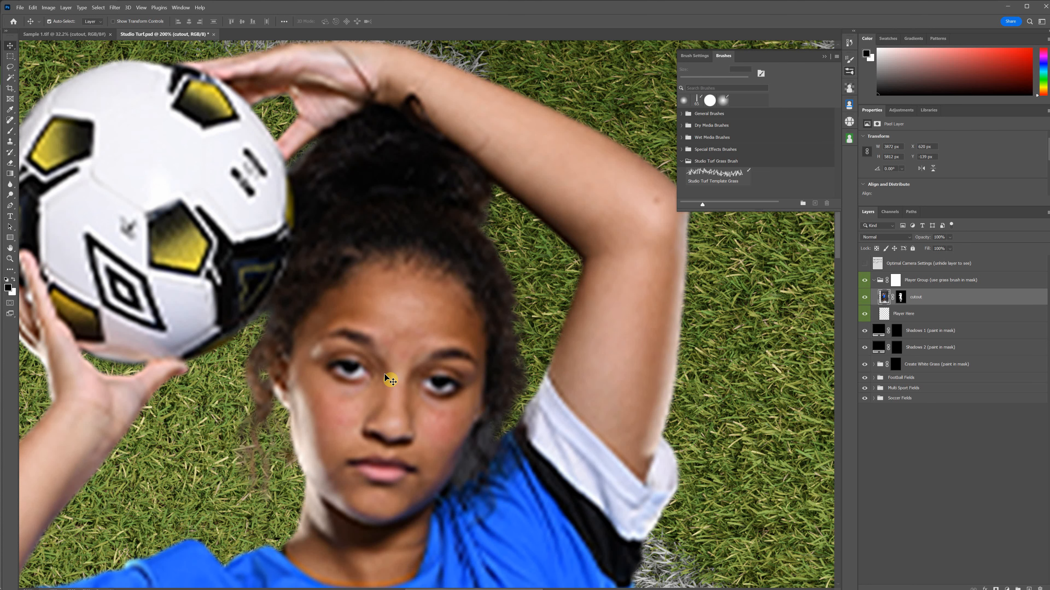
key(ctrl+0)
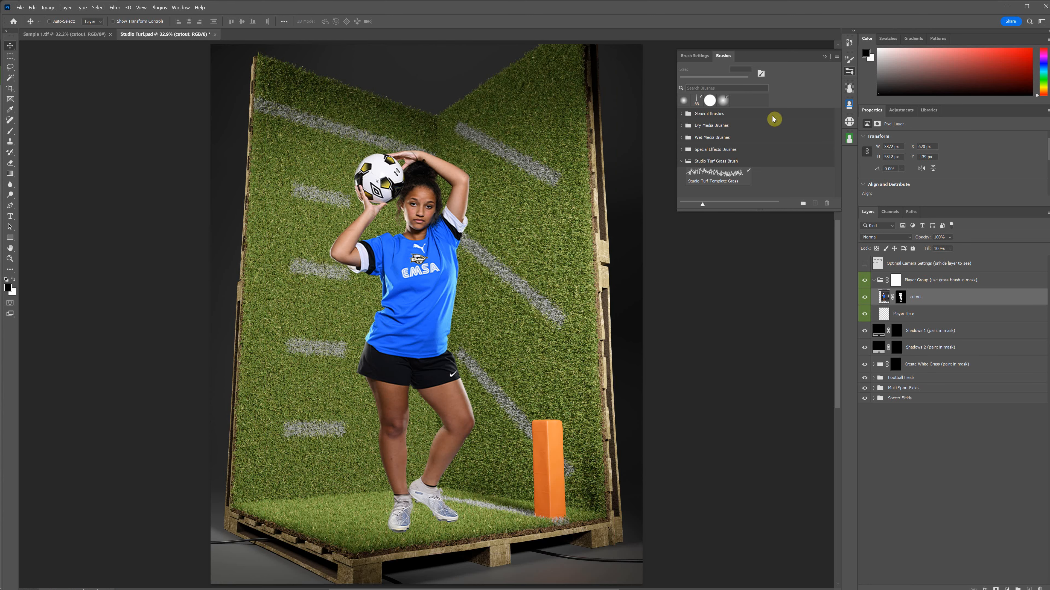
Step: Revert the document history to the Move state, undoing the four Free Transforms on the cutout
click(850, 42)
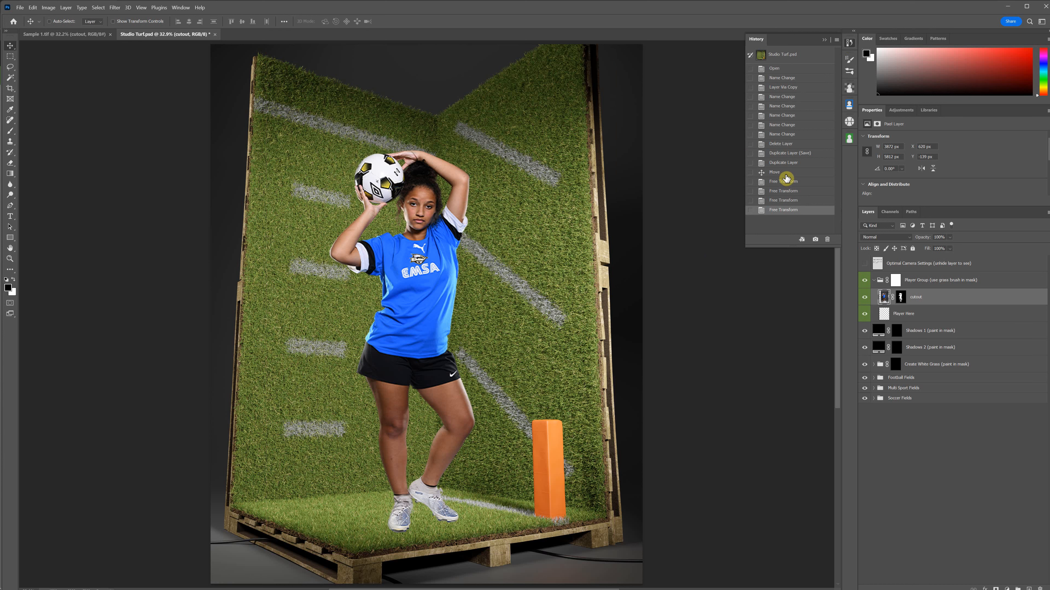
click(775, 172)
key(ctrl)
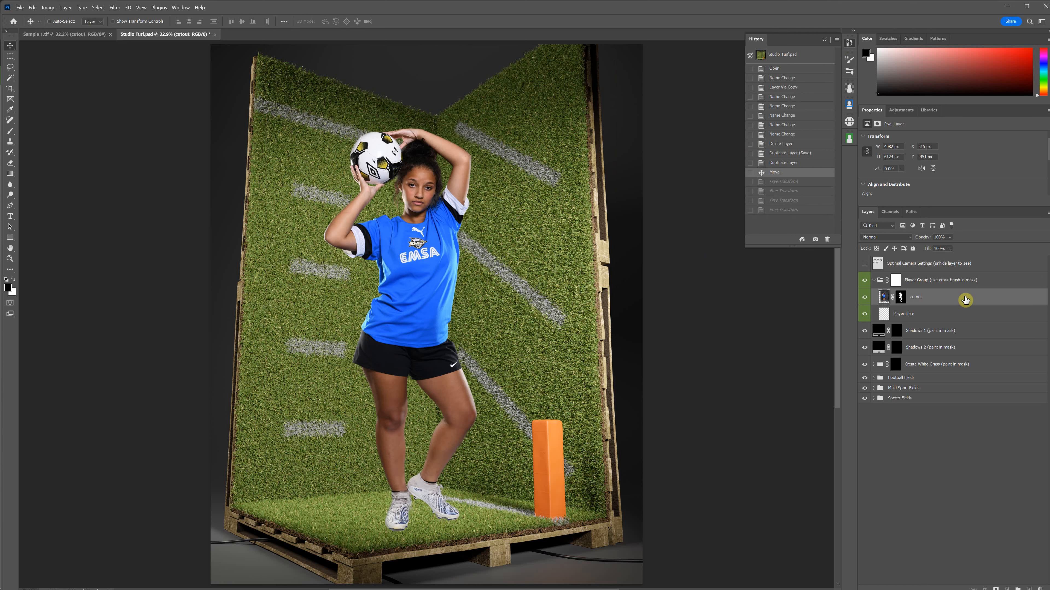
click(823, 40)
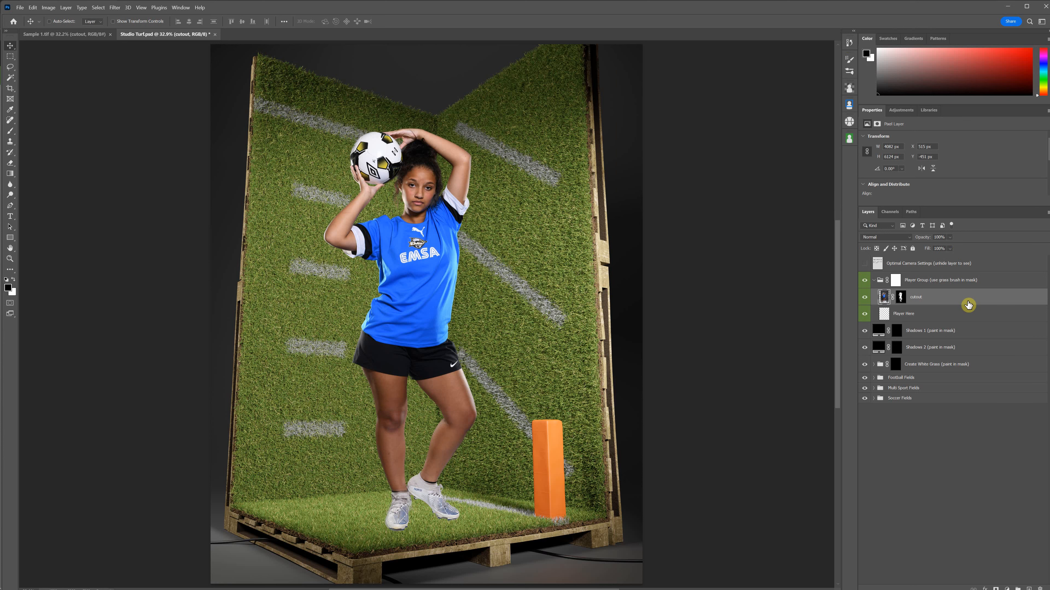
Step: Convert the cutout layer to a smart object
right_click(955, 298)
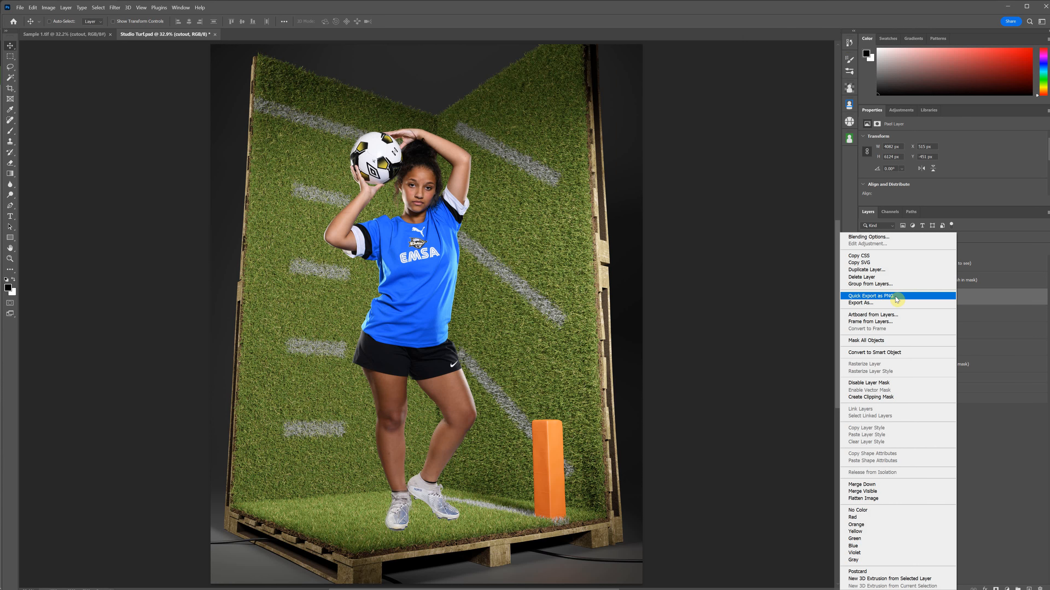
click(870, 353)
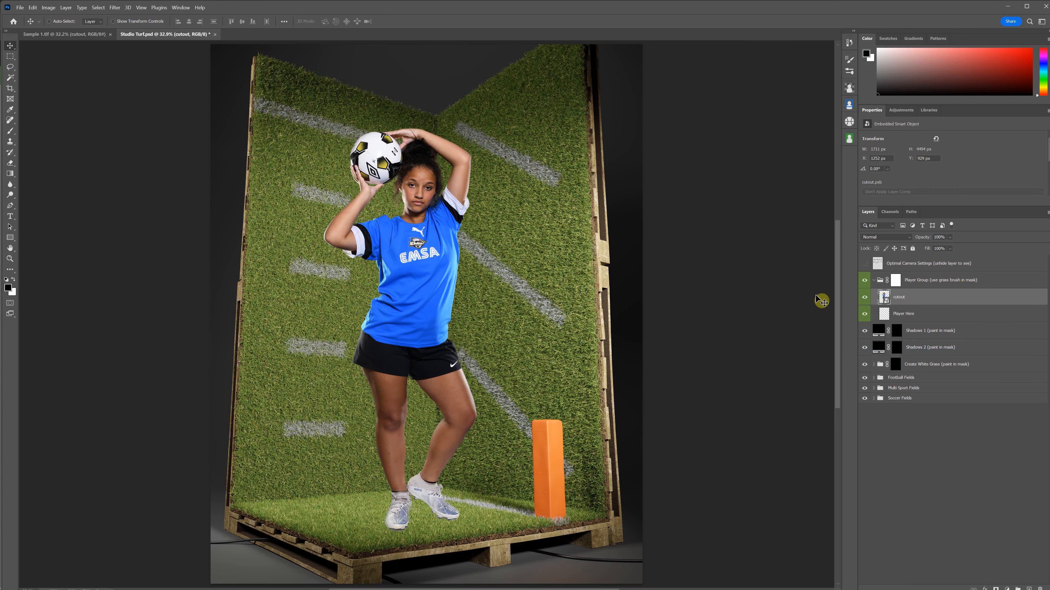
Step: Scale the cutout smart object down to about 7.86% and apply the transform
key(ctrl+t)
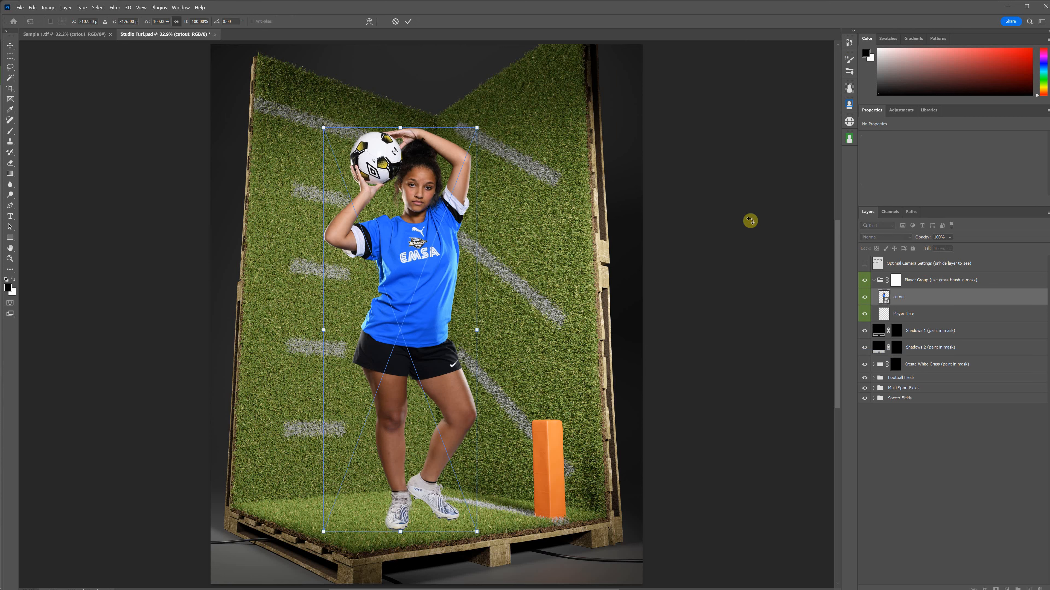
drag(389, 134, 338, 499)
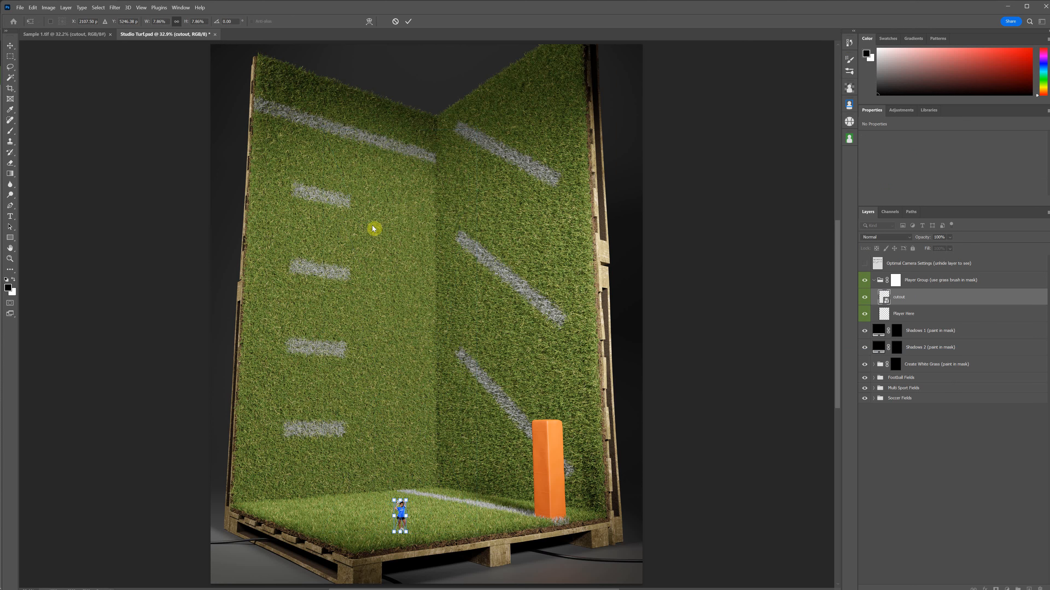
click(408, 21)
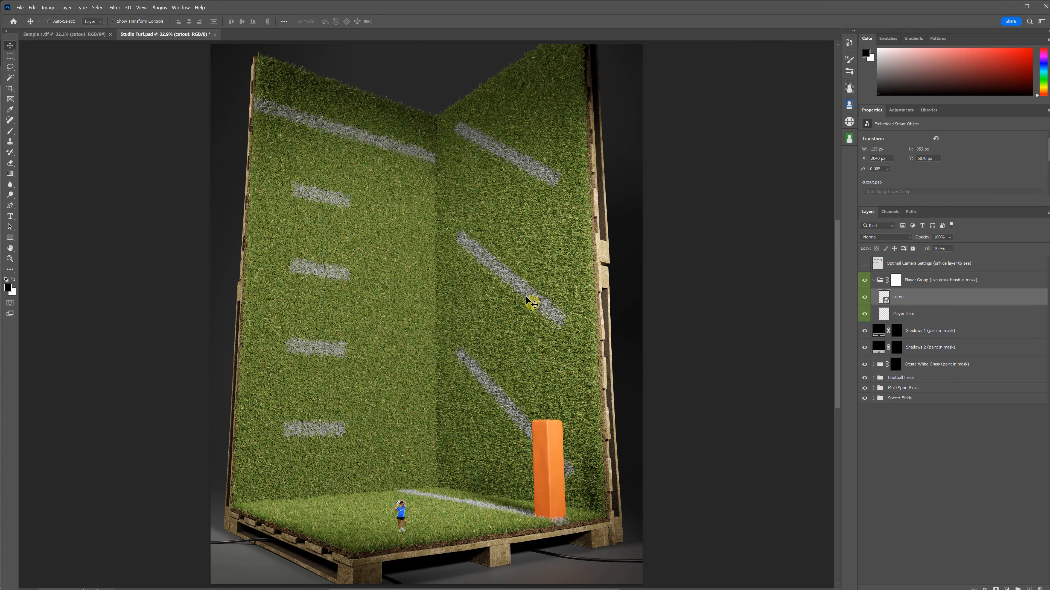
Step: Scale the cutout smart object back up to about 95.67% with Free Transform and apply it
key(ctrl+t)
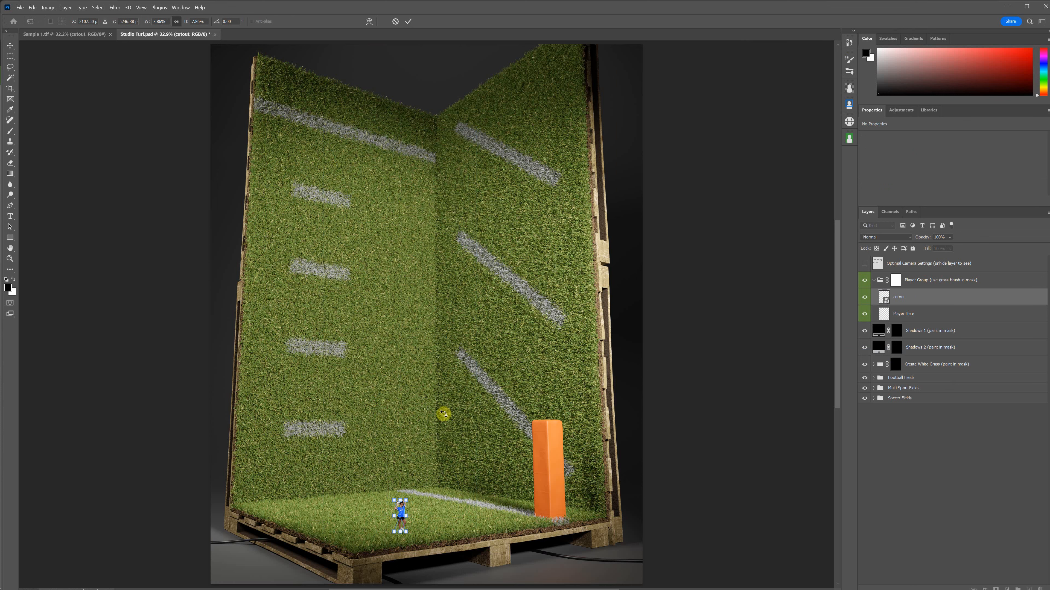
drag(400, 500, 397, 142)
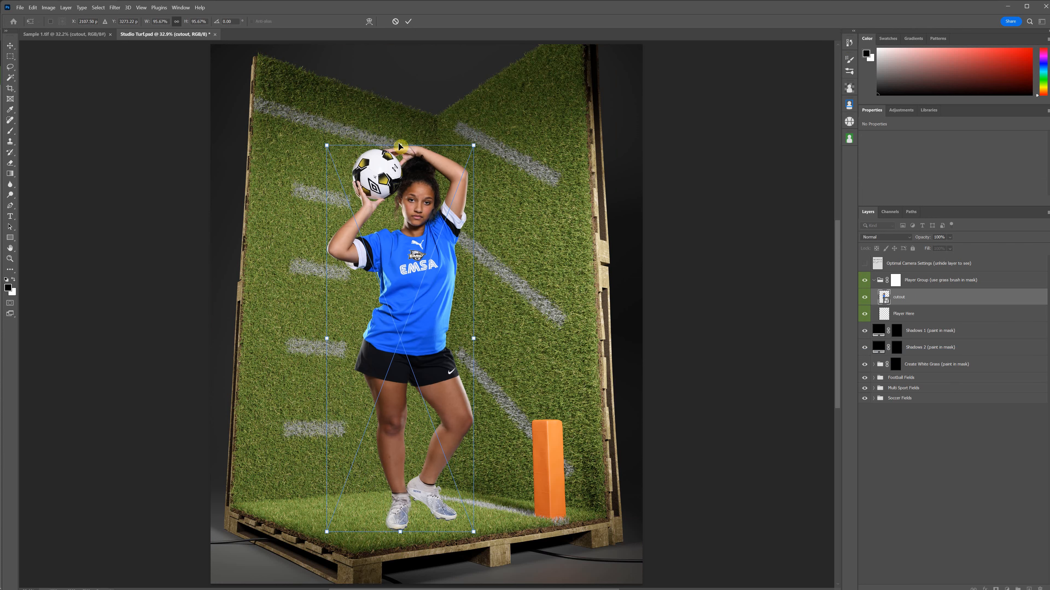
click(408, 21)
Step: Examine the image quality of the player's face up close at 300% and return to the full composition
scroll(296, 197, up, 5)
scroll(296, 198, up, 1)
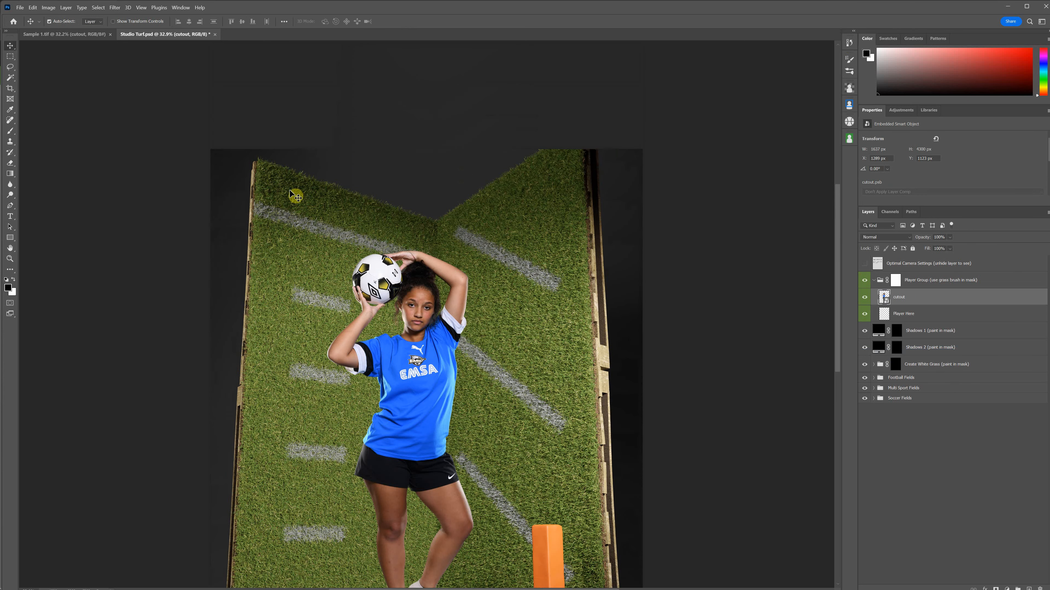
key(ctrl+plus)
key(ctrl+plus)
key(ctrl+plus)
key(ctrl+plus)
key(ctrl+plus)
key(ctrl+plus)
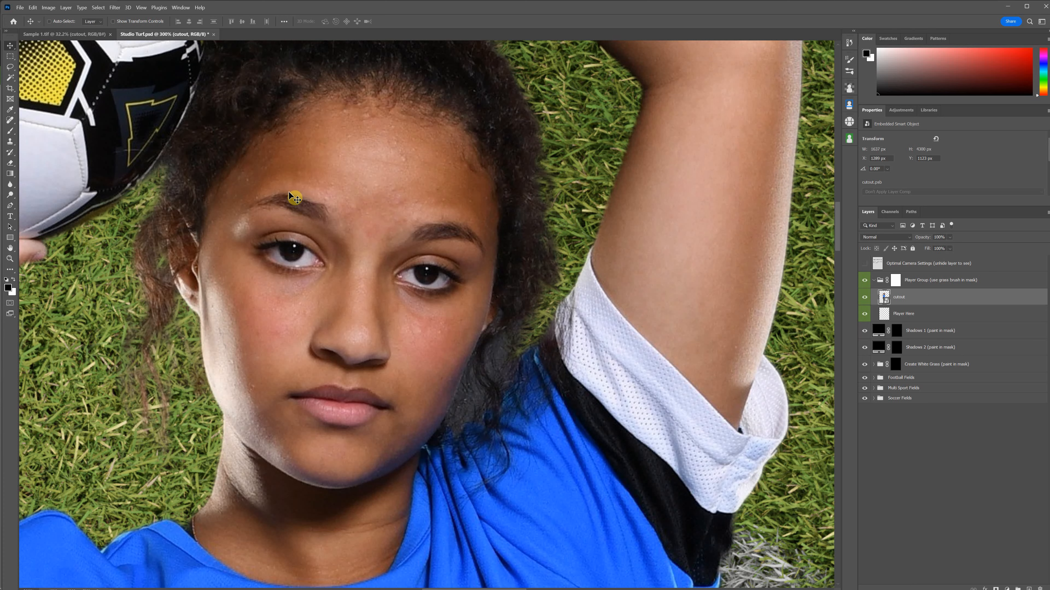
key(ctrl+0)
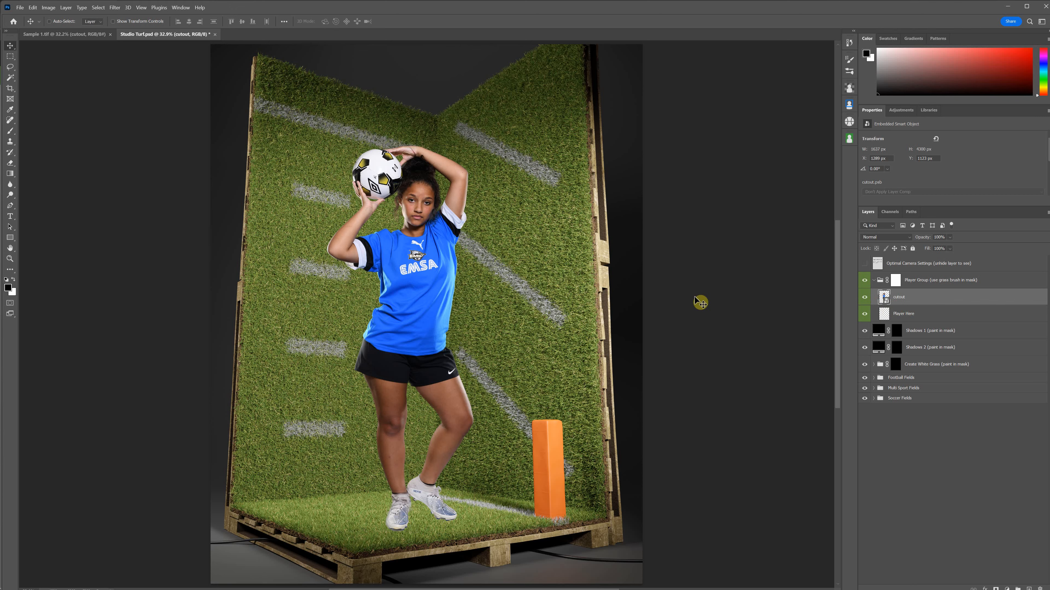
Step: Scale the cutout to about 94.52%, shift it slightly toward the middle of the turf floor, and apply the transform
key(ctrl+minus)
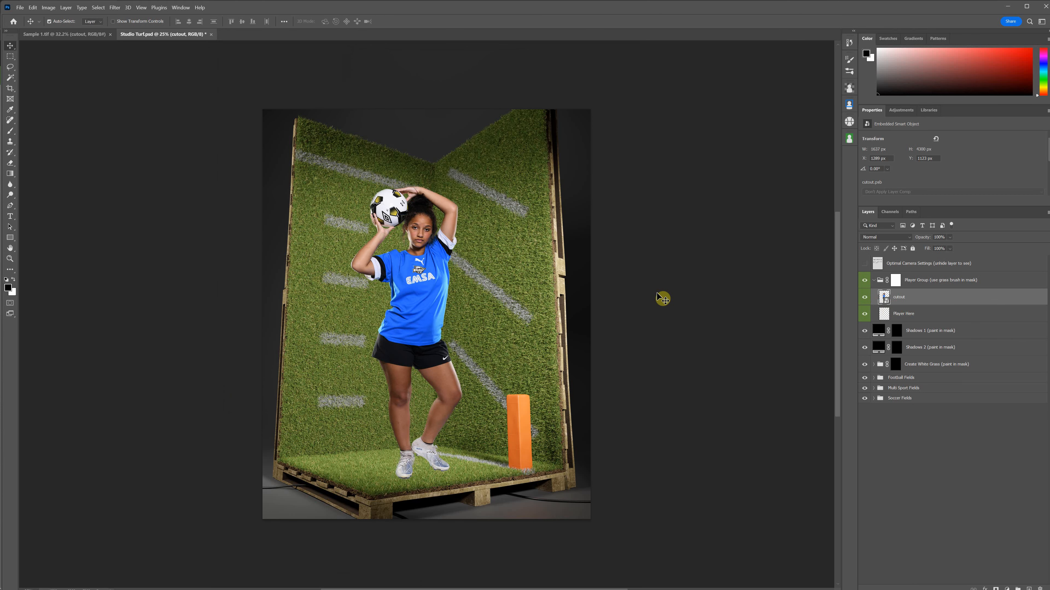
key(ctrl+t)
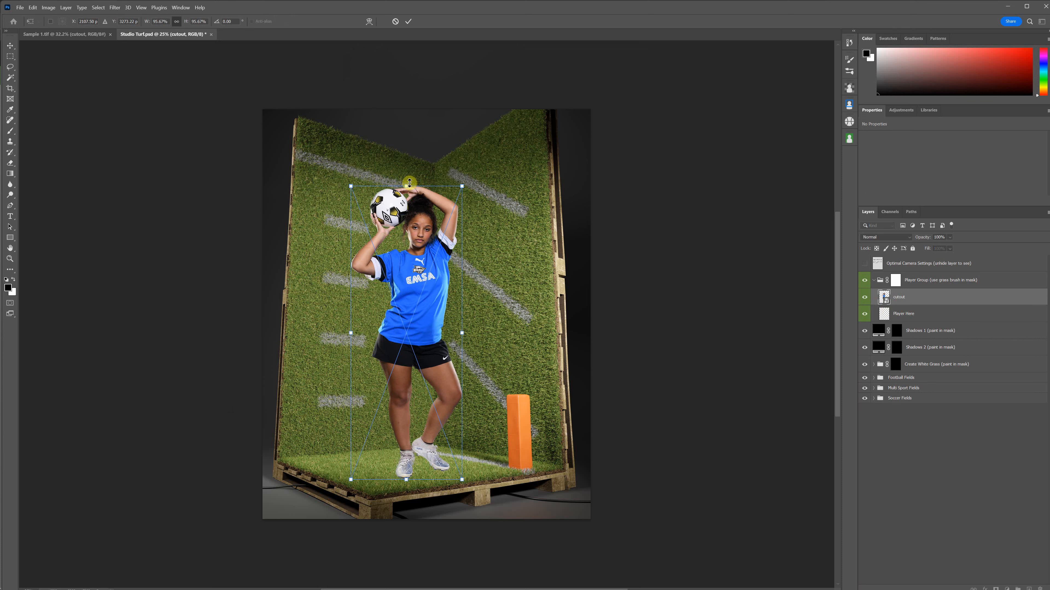
drag(406, 186, 418, 202)
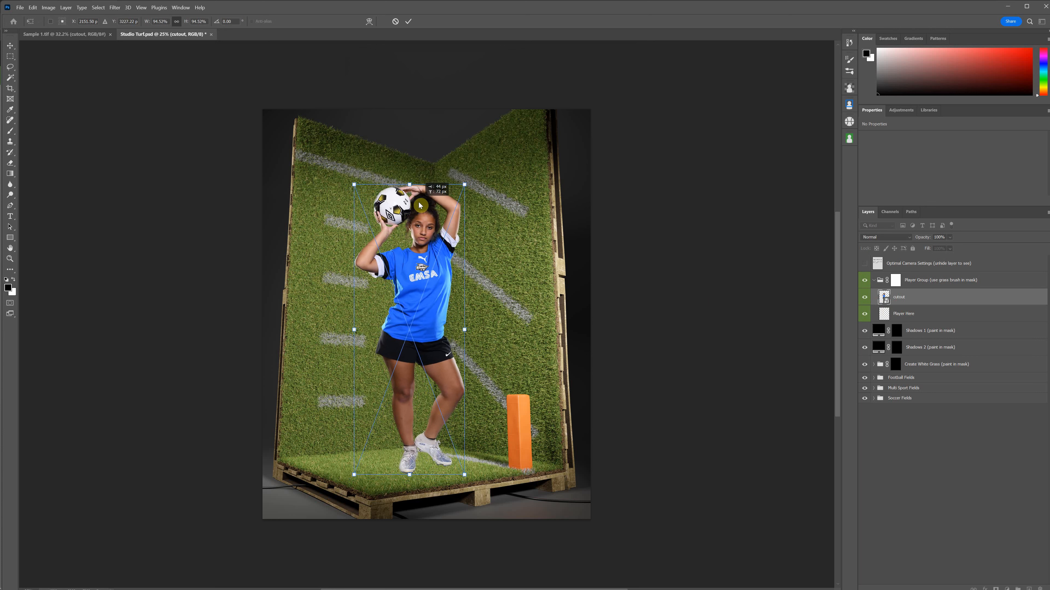
click(408, 21)
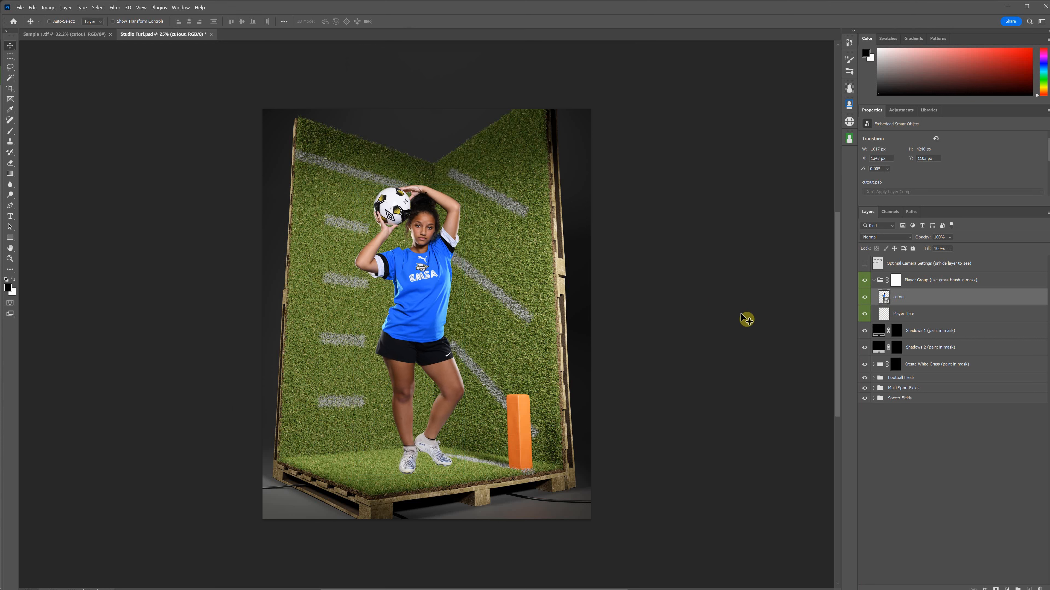
Step: Hide the football field layers with and without pylon, along with the Football Fields group
click(873, 378)
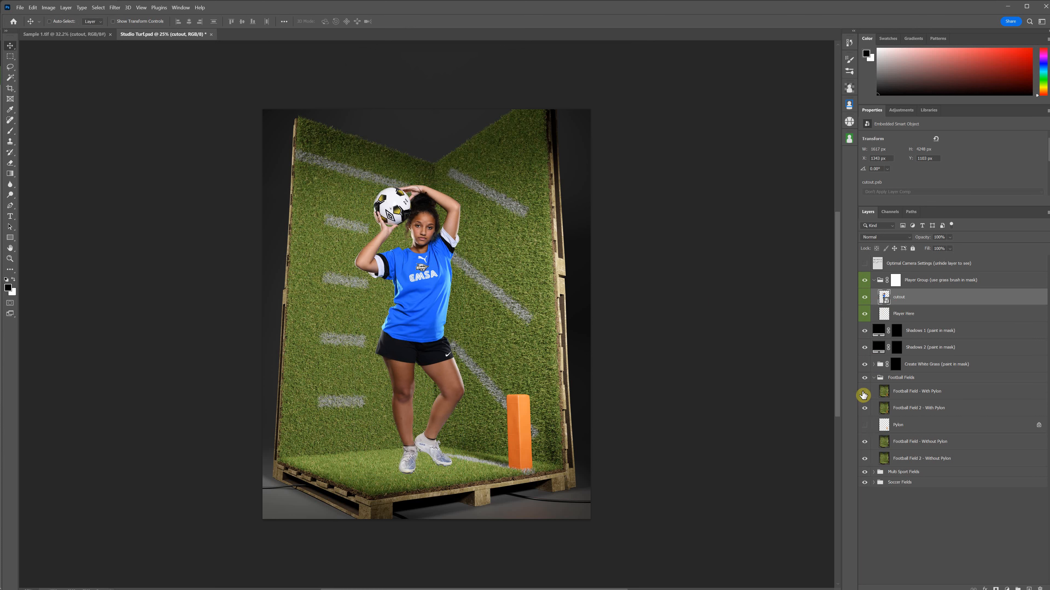
click(865, 408)
click(865, 442)
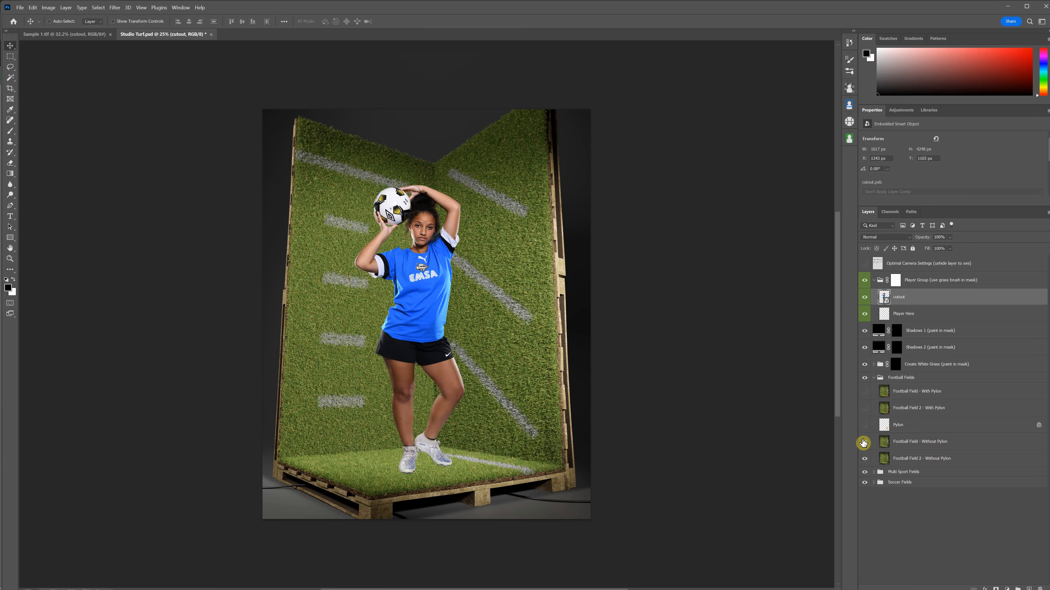
click(865, 459)
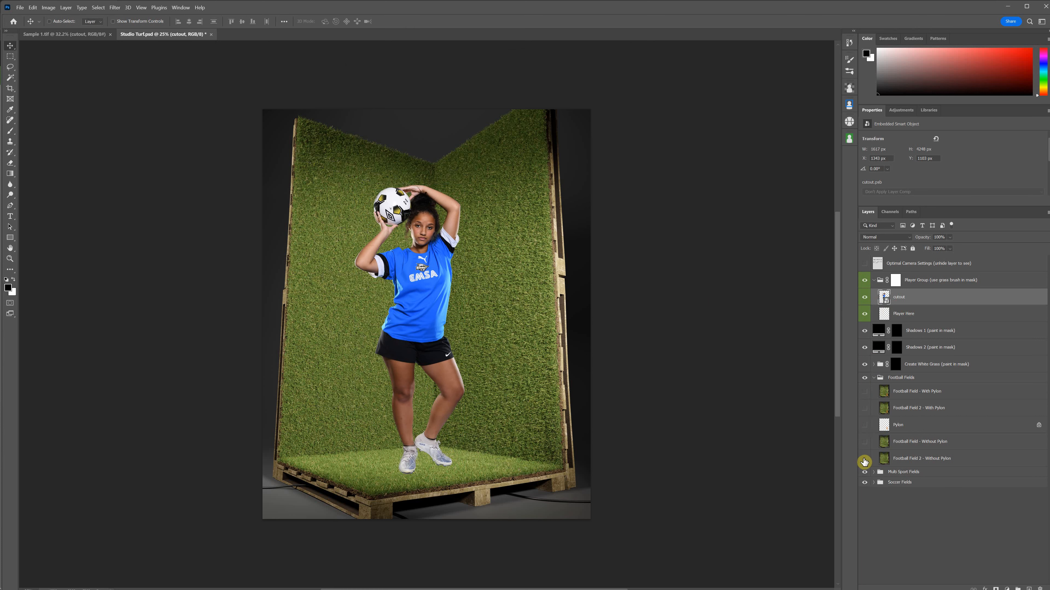
click(873, 378)
Step: Hide Field - Grass Only and Field With Lines 1 to preview the alternatives, and hide the Multi Sport Fields group
click(873, 387)
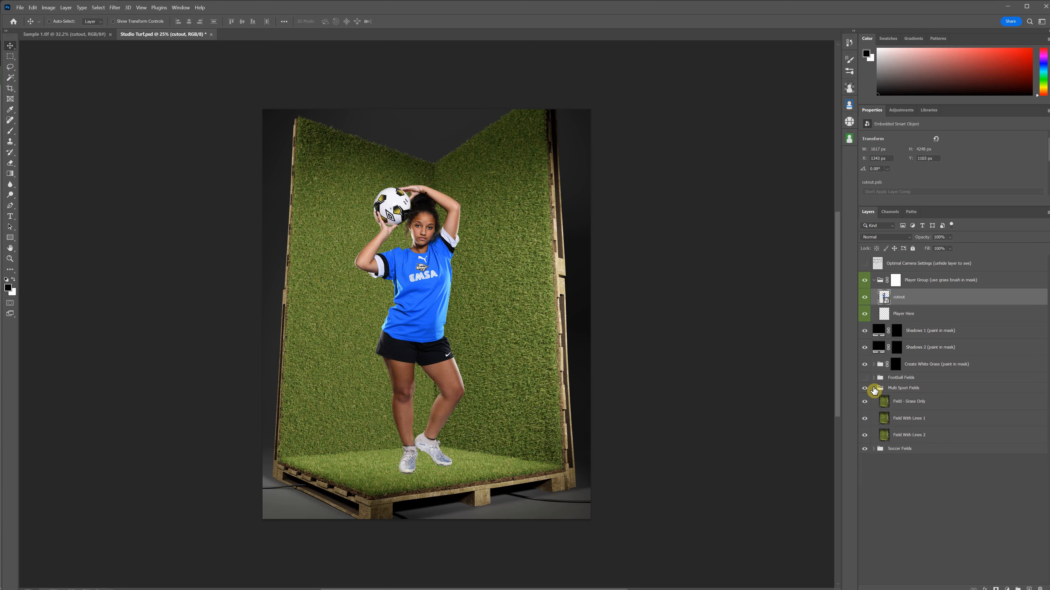
click(865, 418)
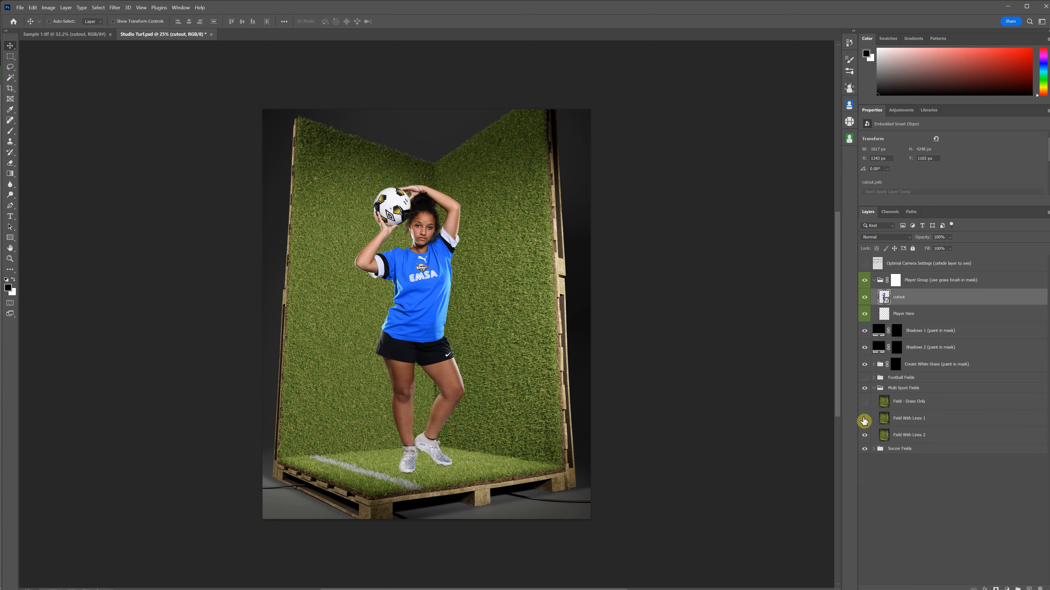
click(864, 418)
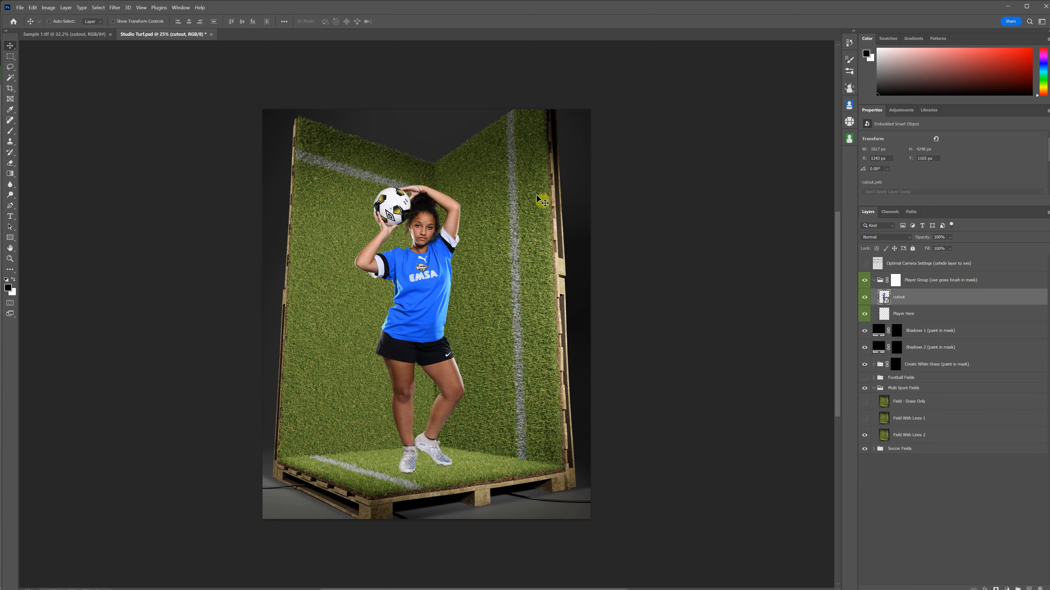
click(873, 389)
click(864, 388)
Step: Preview the flag variants in Soccer Fields by hiding the red and orange flag fields, and restore their visibility
click(873, 398)
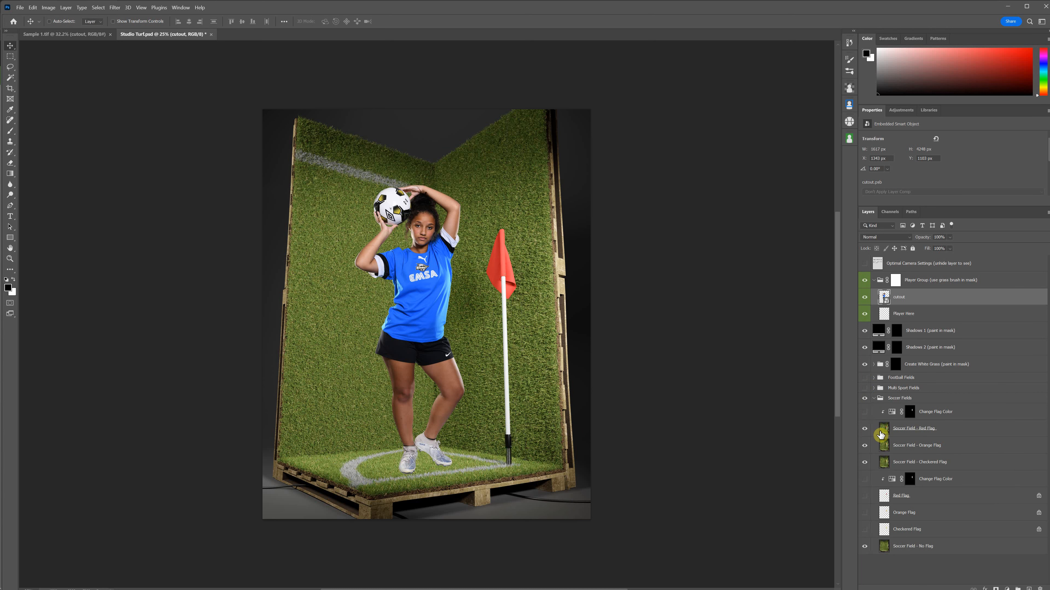
click(864, 431)
click(864, 445)
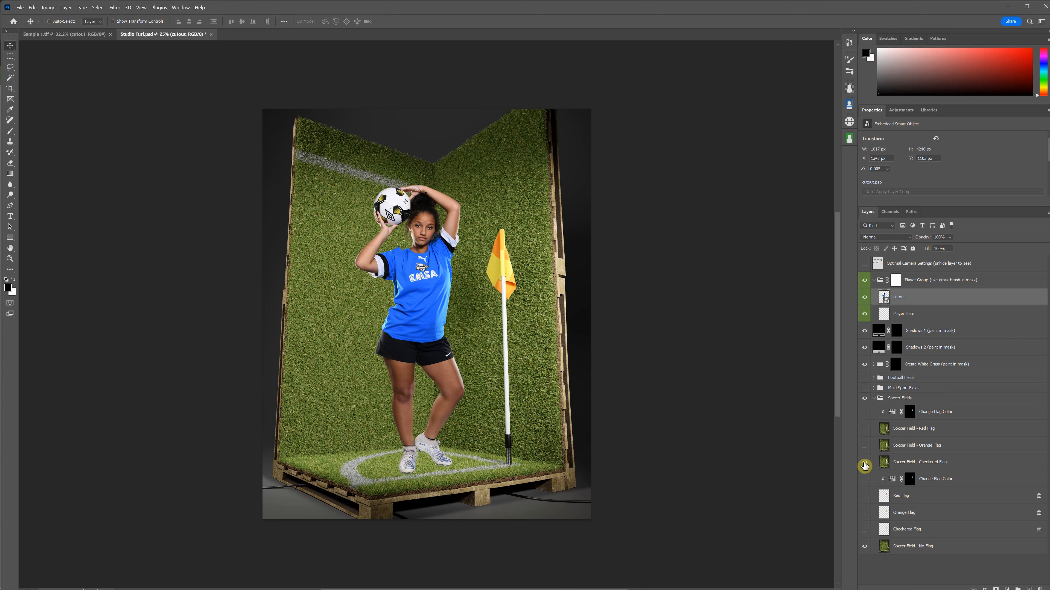
click(864, 445)
click(864, 428)
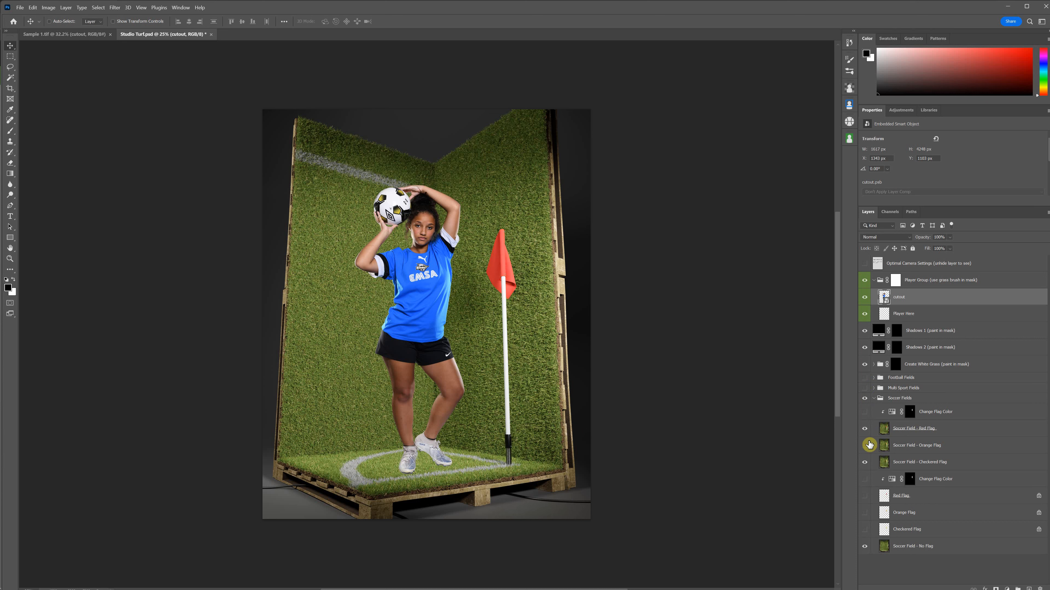
Step: Try the Change Flag Color hue adjustment on the Soccer Field - Red Flag layer and hide the adjustment
click(946, 427)
click(935, 414)
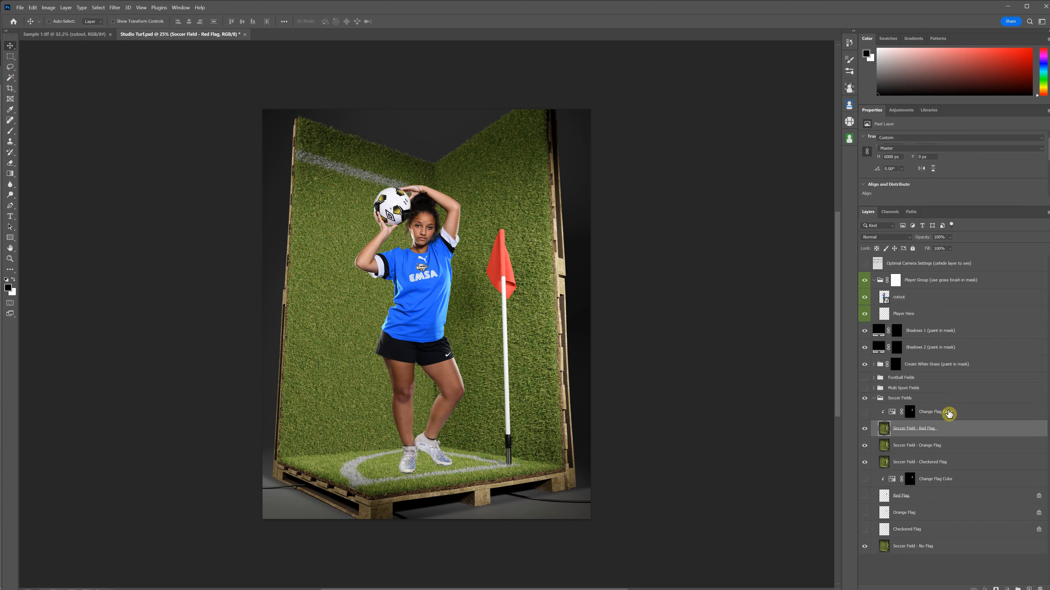
click(947, 429)
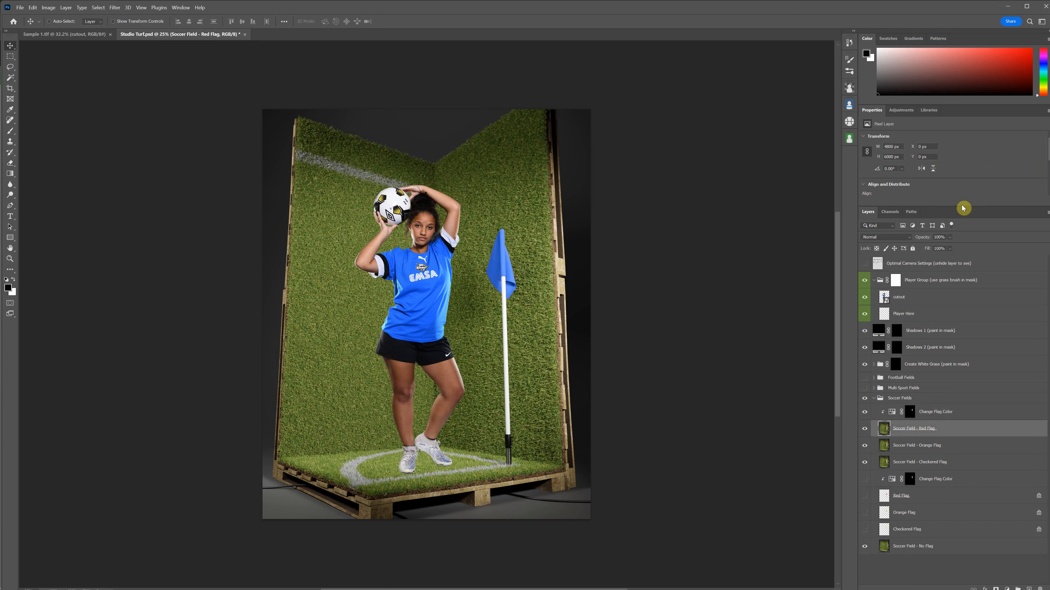
click(893, 414)
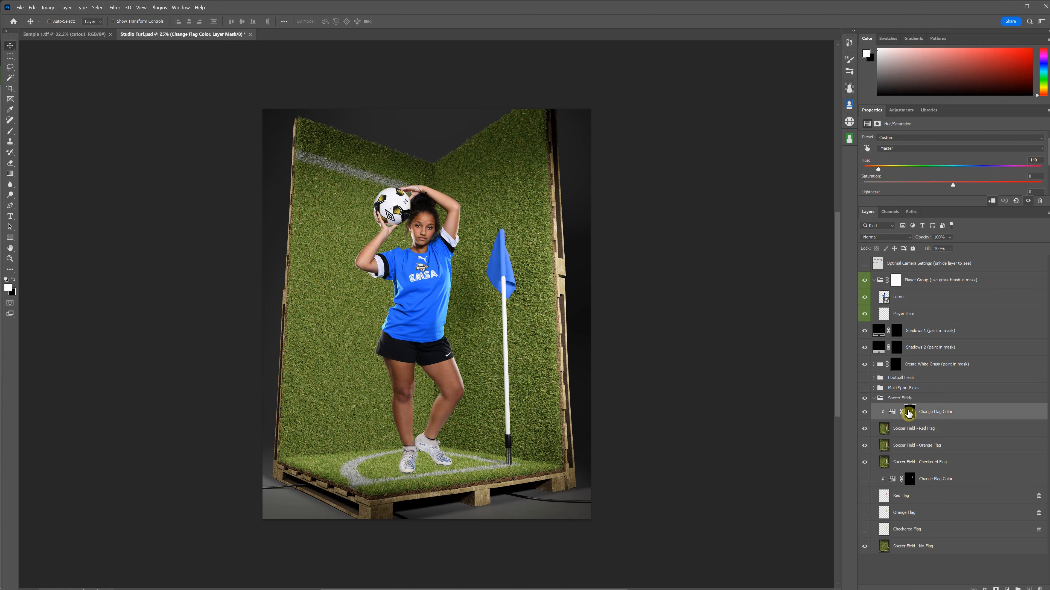
mouse_move(878, 170)
mouse_down()
mouse_move(957, 174)
mouse_move(881, 175)
mouse_up()
click(967, 429)
click(864, 412)
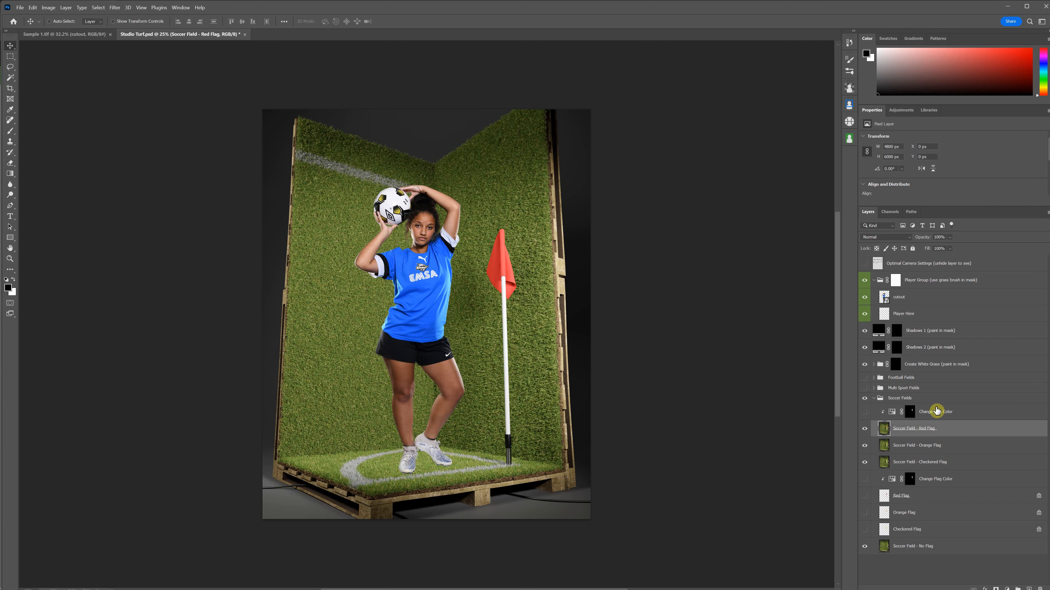
Step: Hide the red, orange and checkered flag soccer field layers, leaving only Soccer Field - No Flag
click(864, 428)
click(865, 446)
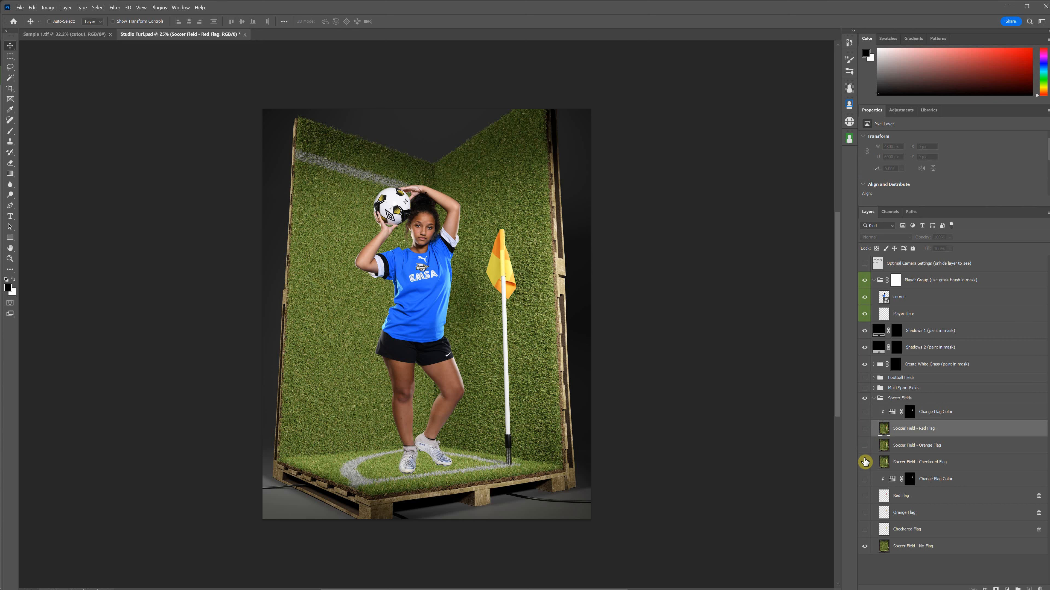
click(864, 463)
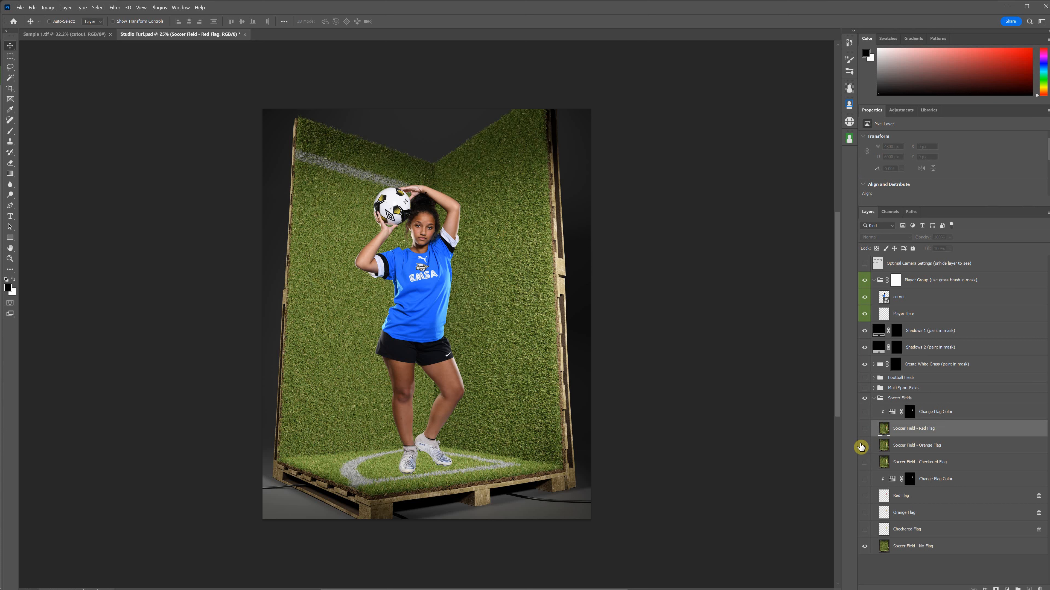
Step: Show the separate Red Flag layer over the Soccer Field - No Flag background
click(918, 499)
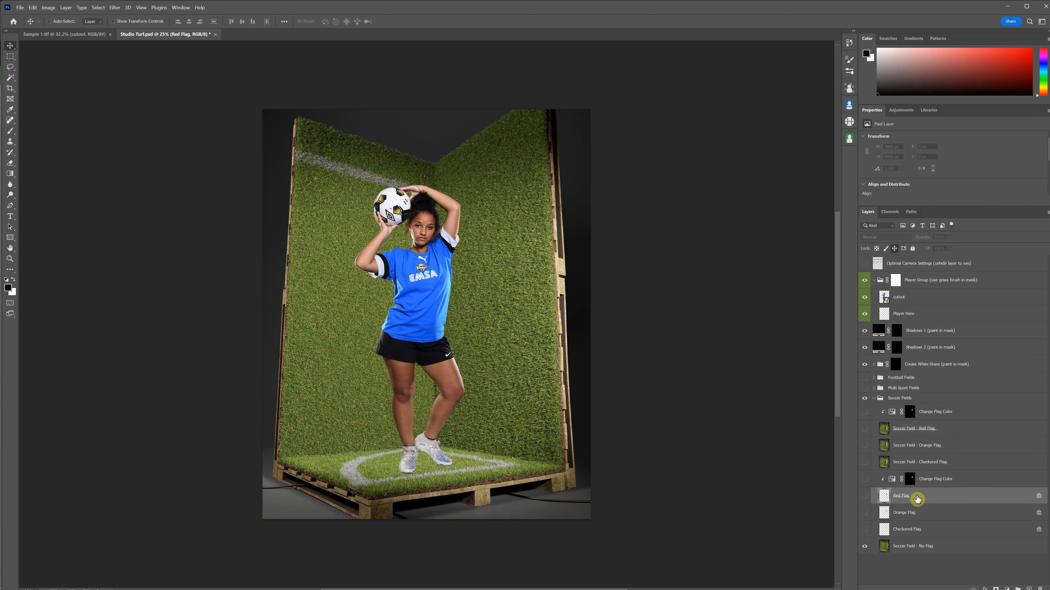
click(865, 496)
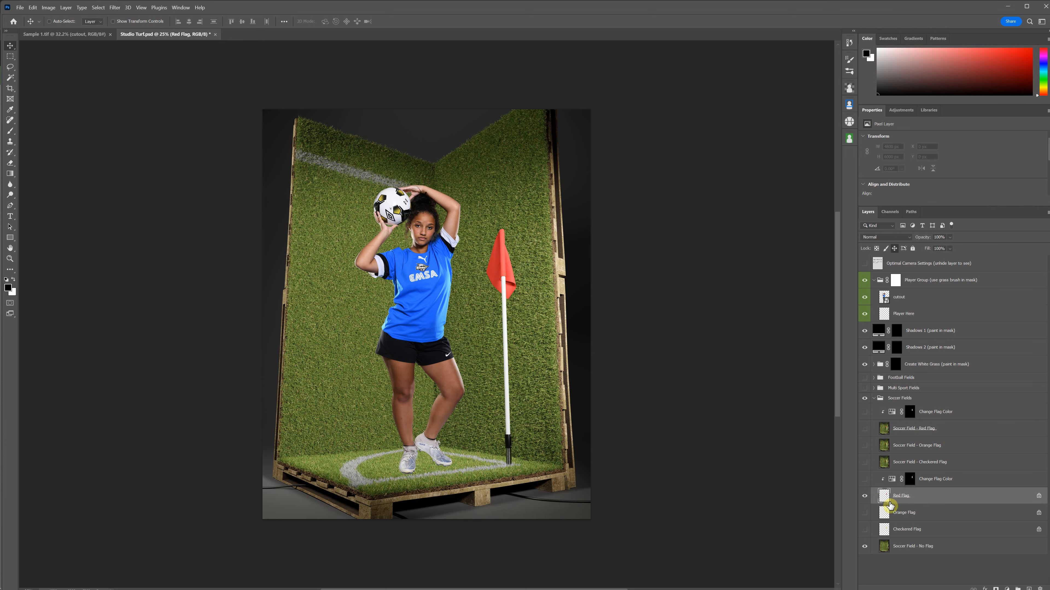
click(864, 501)
click(912, 550)
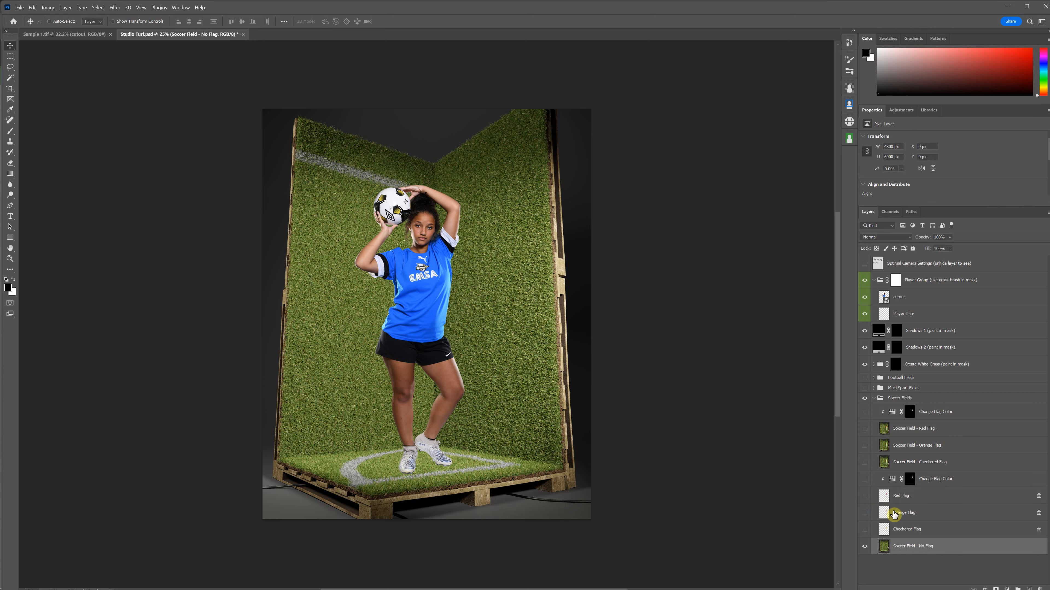
click(865, 499)
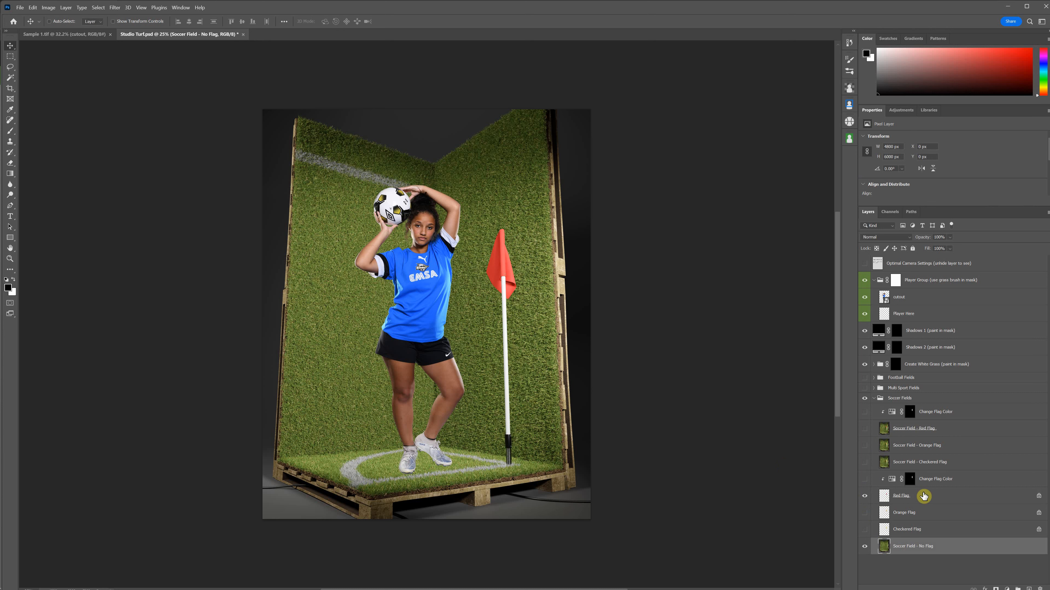
Step: Compare the Soccer Field - Red Flag layer with the separate Red Flag layer by toggling their visibility
click(865, 429)
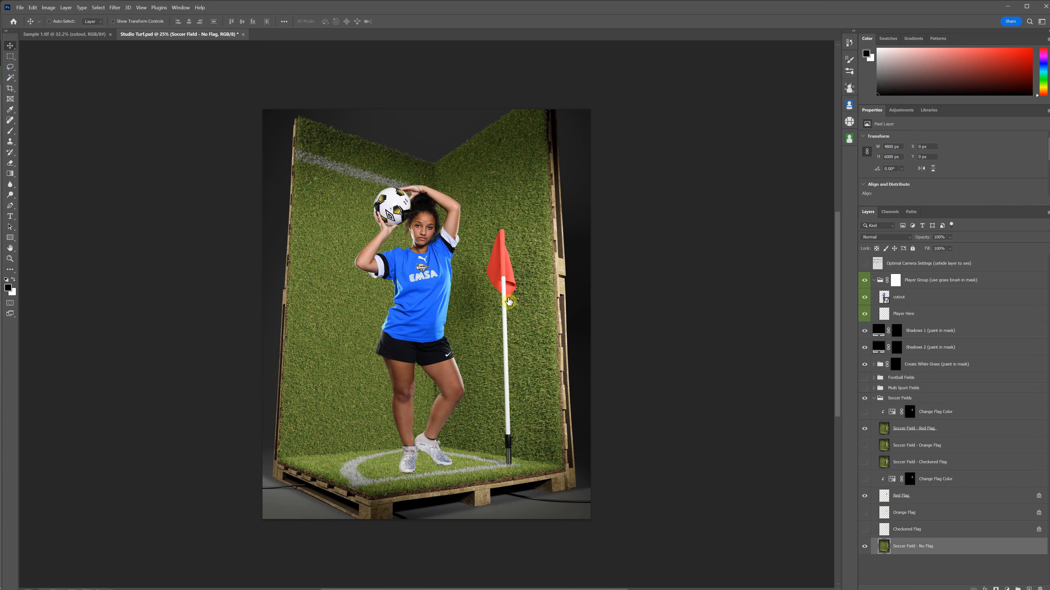
click(953, 432)
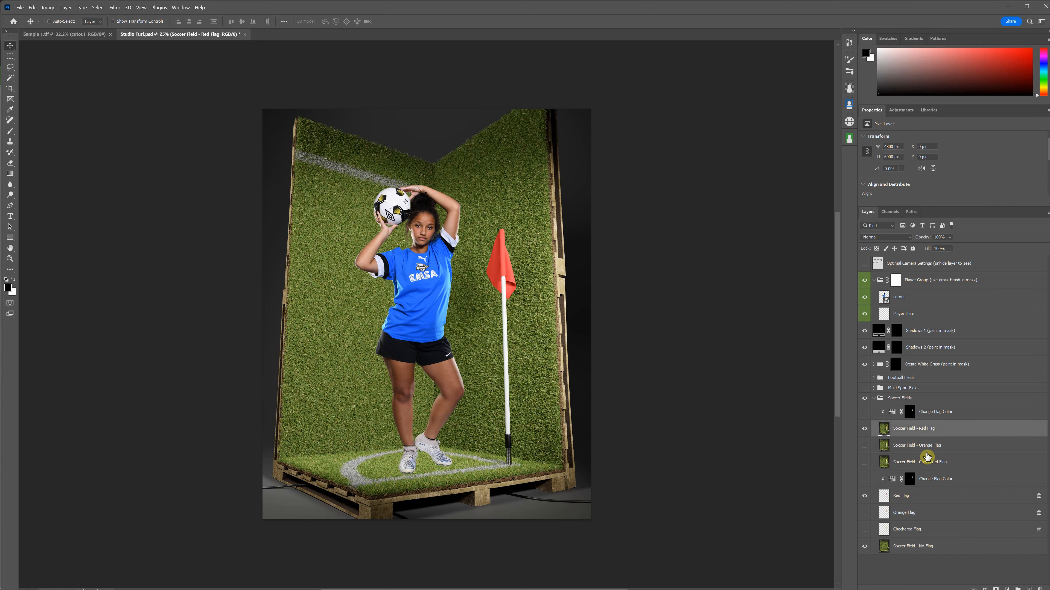
click(864, 431)
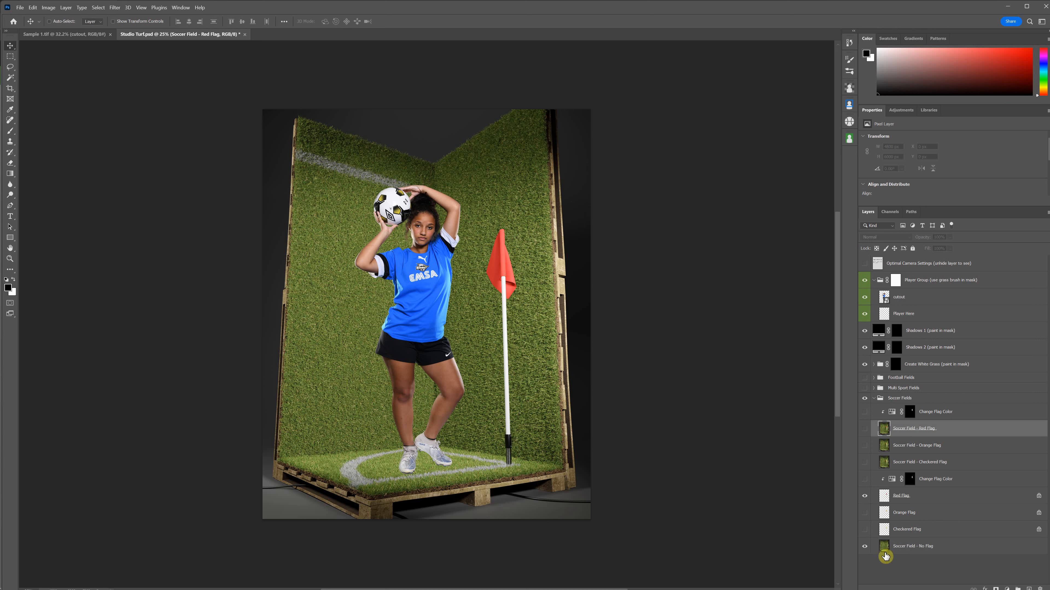
click(866, 498)
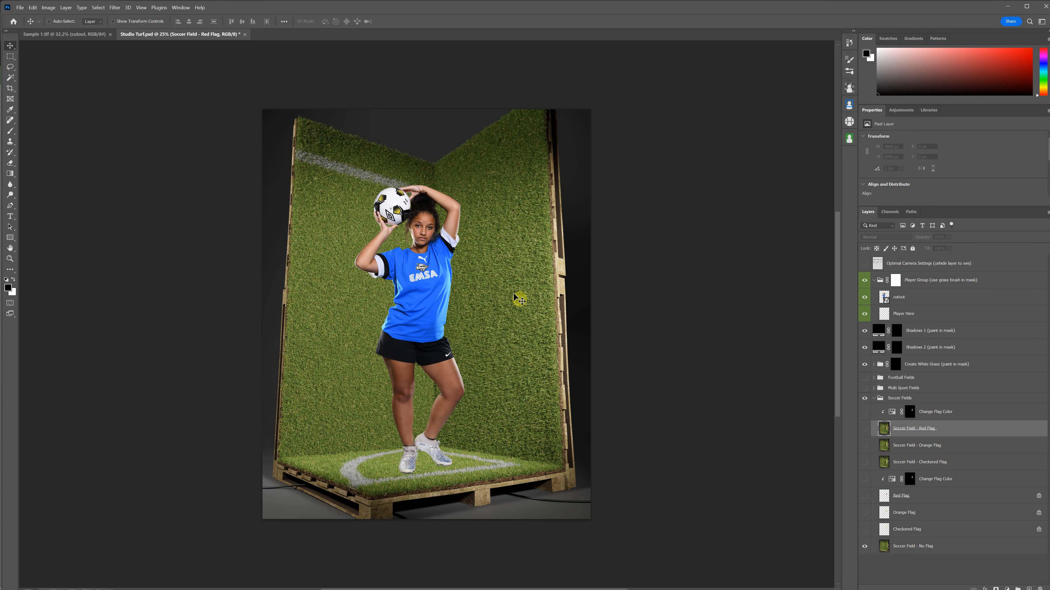
click(864, 501)
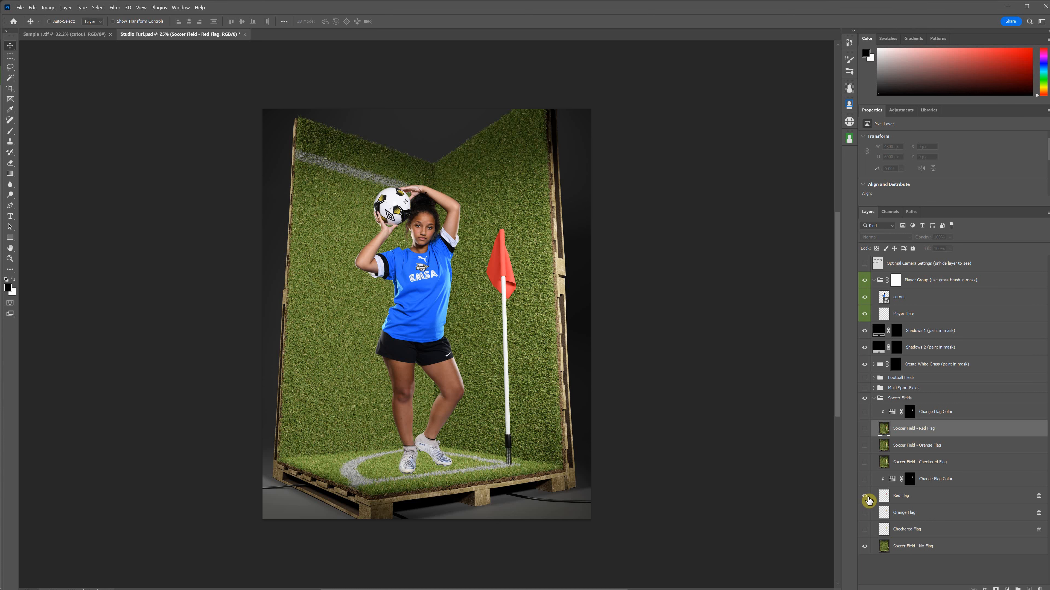
Step: Unlock the Red Flag layer and move the flag across the turf behind the player's ball-side arm, to about X 1288 px, Y 1847 px
click(928, 500)
click(923, 550)
click(926, 502)
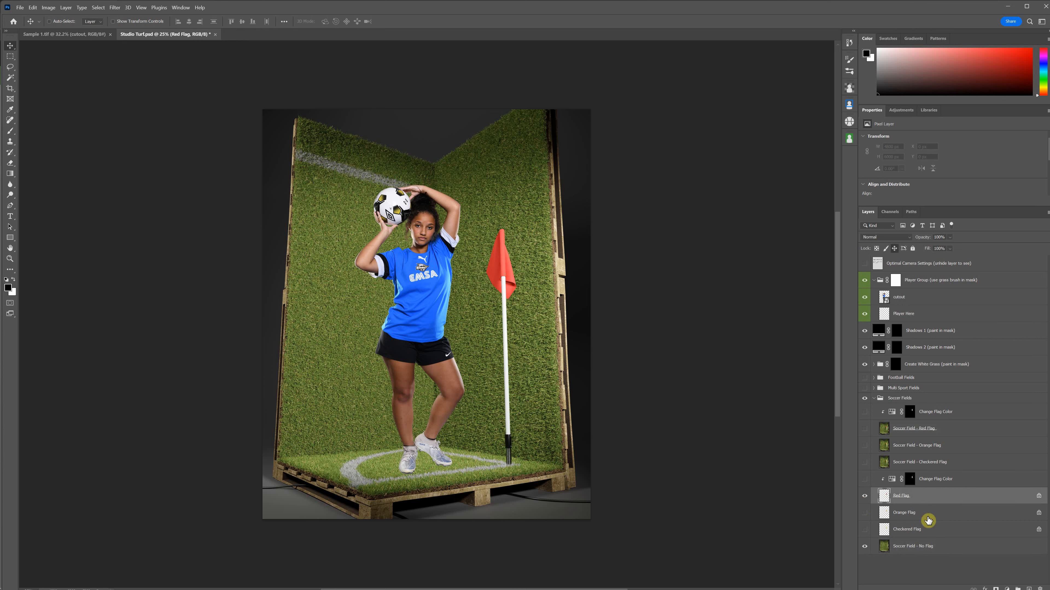
click(930, 548)
click(924, 496)
click(1039, 499)
drag(517, 439, 375, 447)
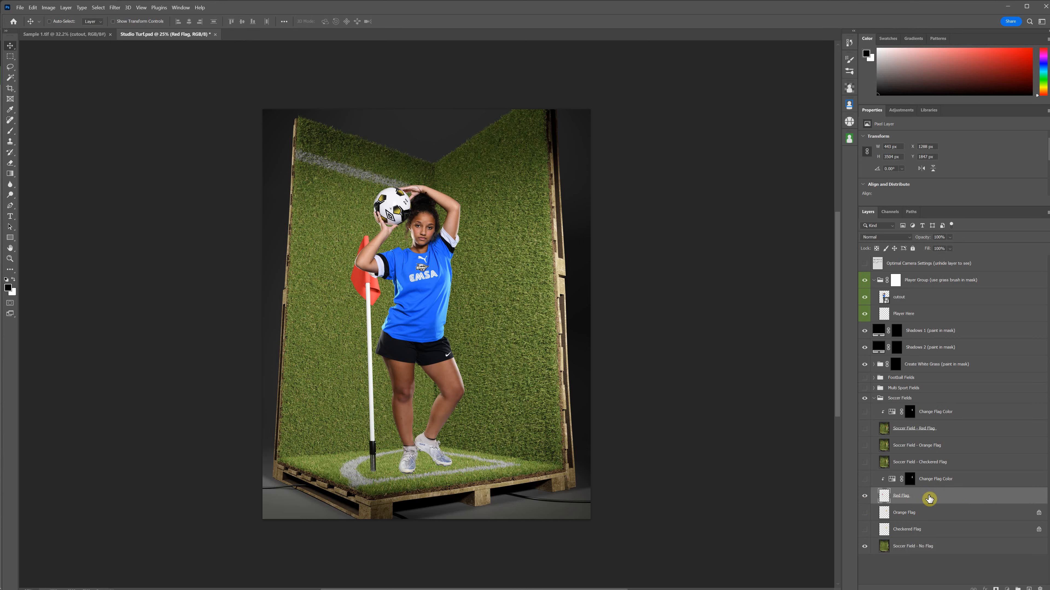
Step: Move the Red Flag layer above the Player Group and place the flag over the pallet's front edge, about X 2400 px, Y 2285 px
drag(930, 499, 900, 275)
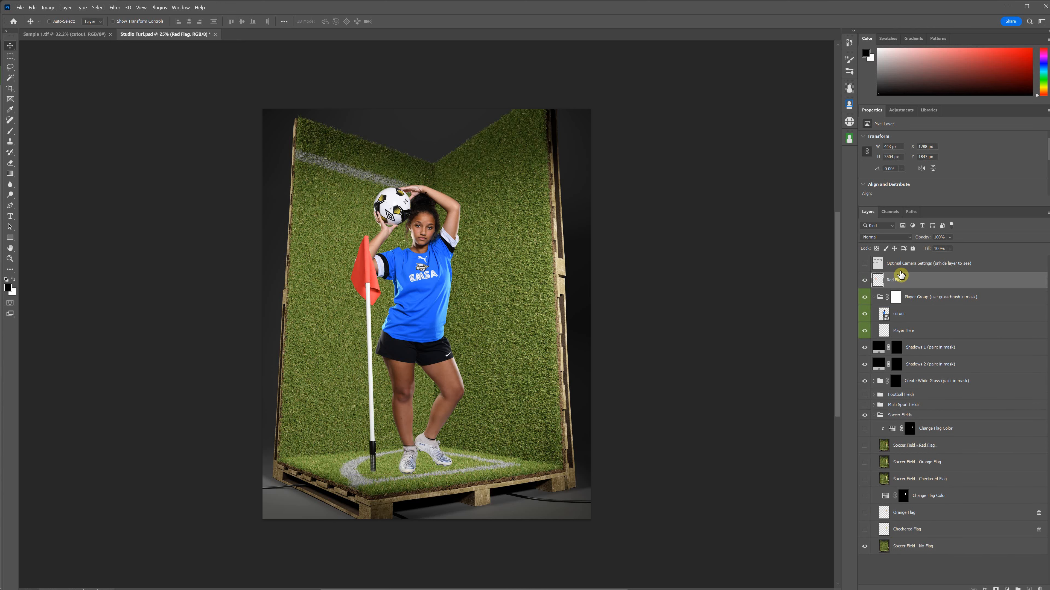
scroll(176, 320, down, 2)
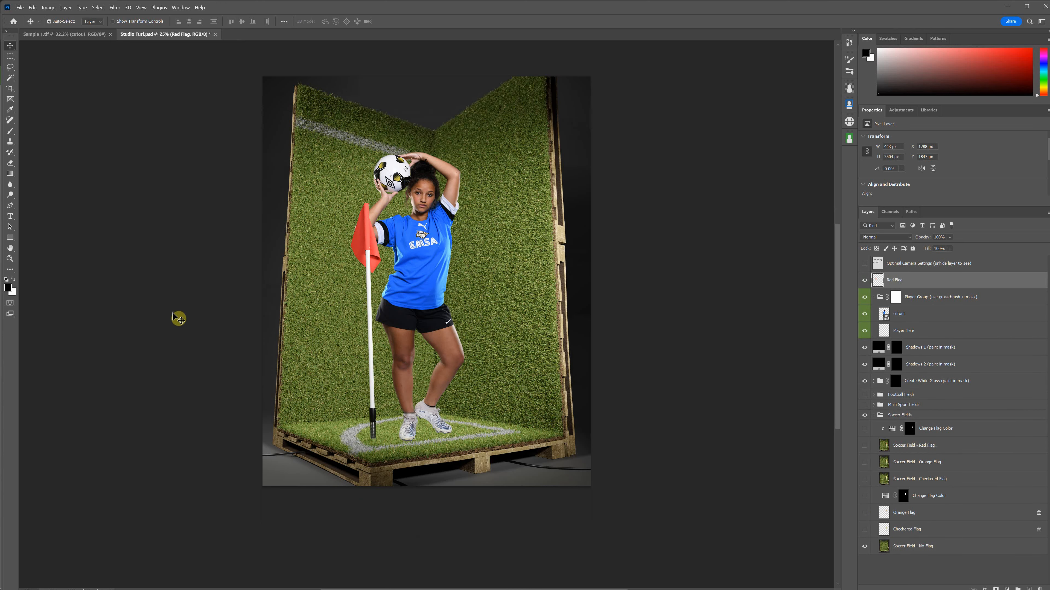
key(ctrl+plus)
scroll(178, 318, down, 5)
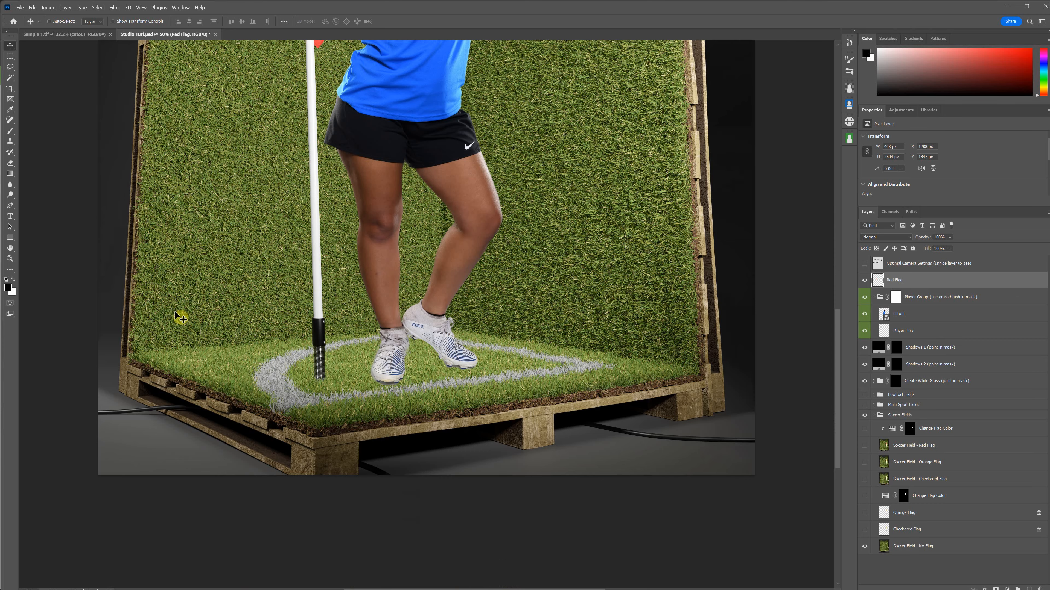
scroll(181, 319, down, 3)
key(ctrl+plus)
key(ctrl+plus)
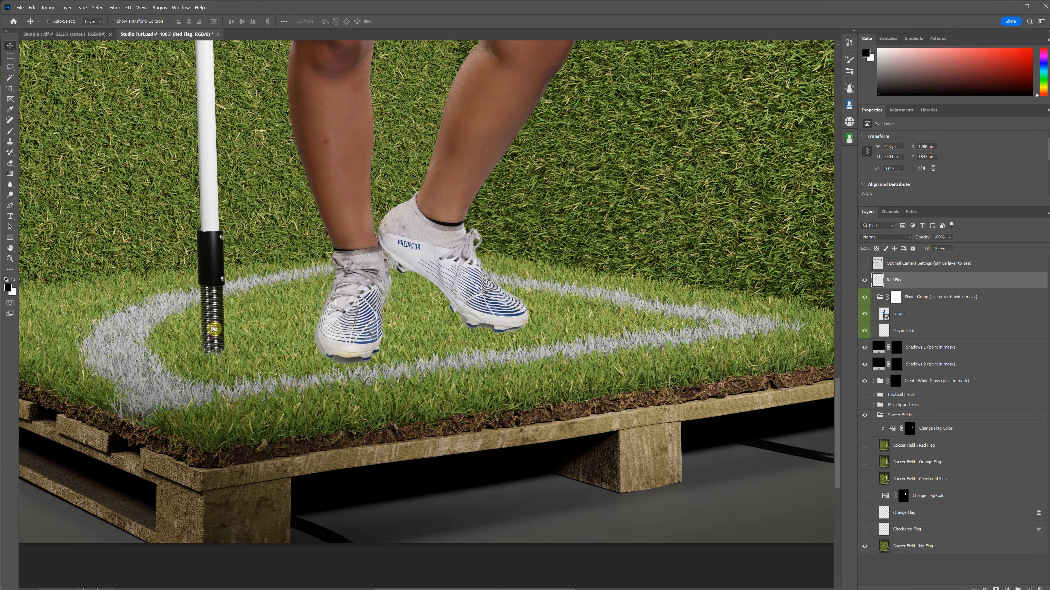
drag(213, 329, 521, 481)
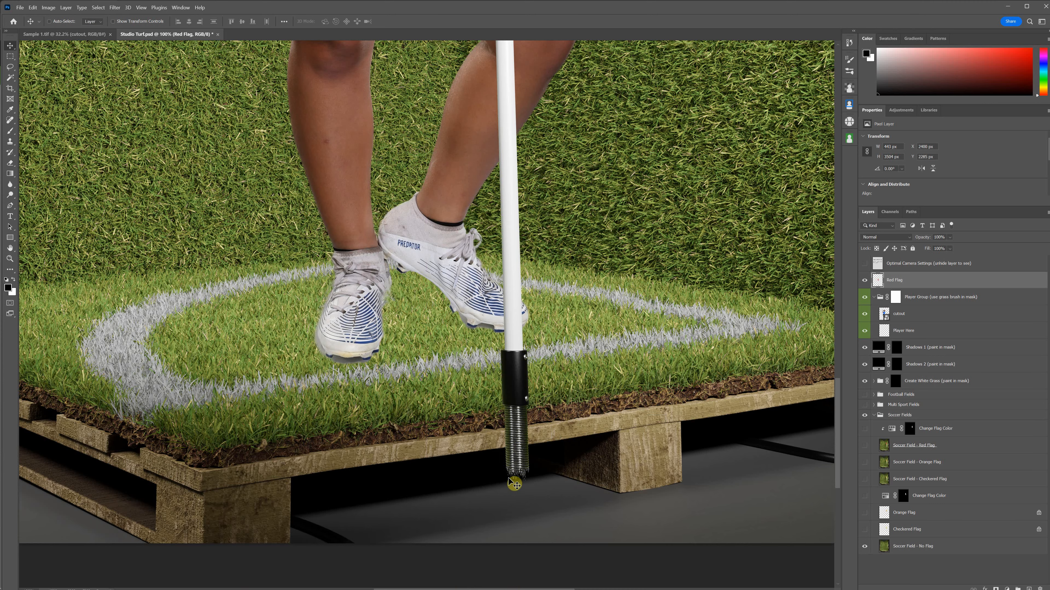
Step: Inspect the flagpole's grass-cut base up close and move the flag back onto the turf beside the player, about X 1212 px, Y 1722 px
scroll(521, 471, down, 3)
key(ctrl+plus)
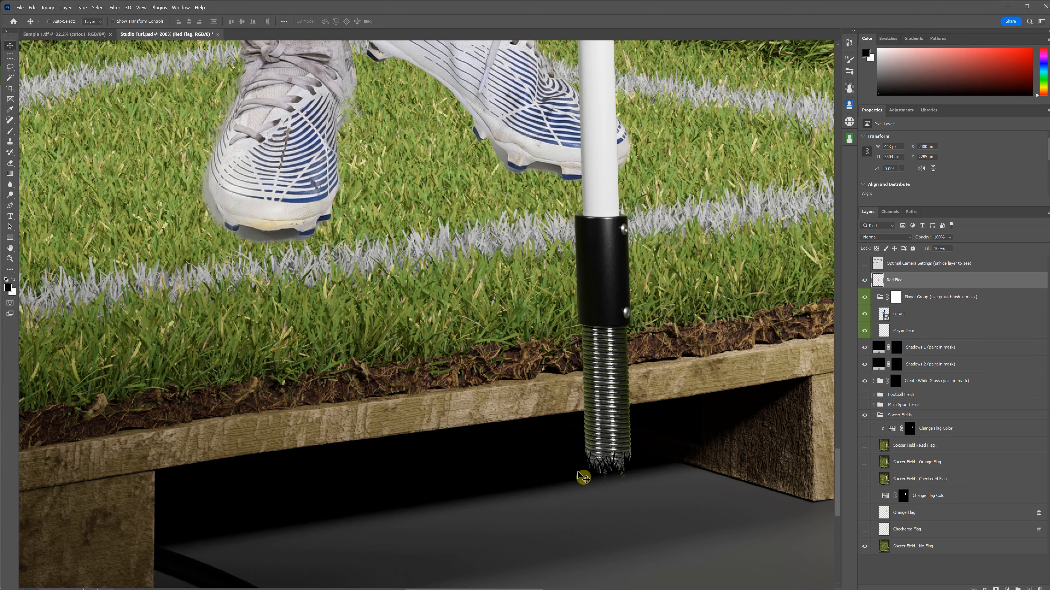
key(ctrl)
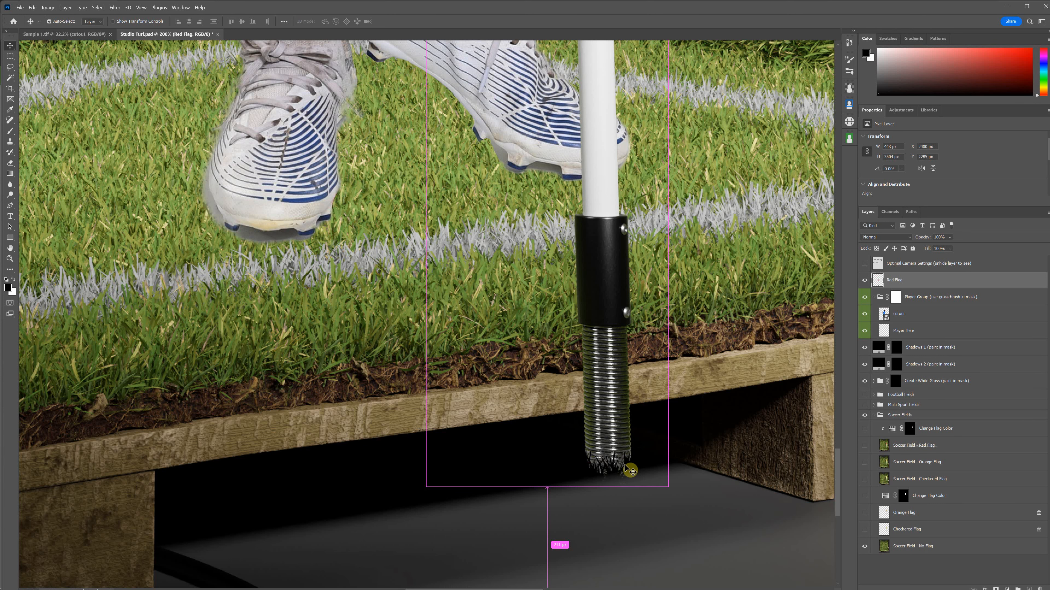
key(ctrl+0)
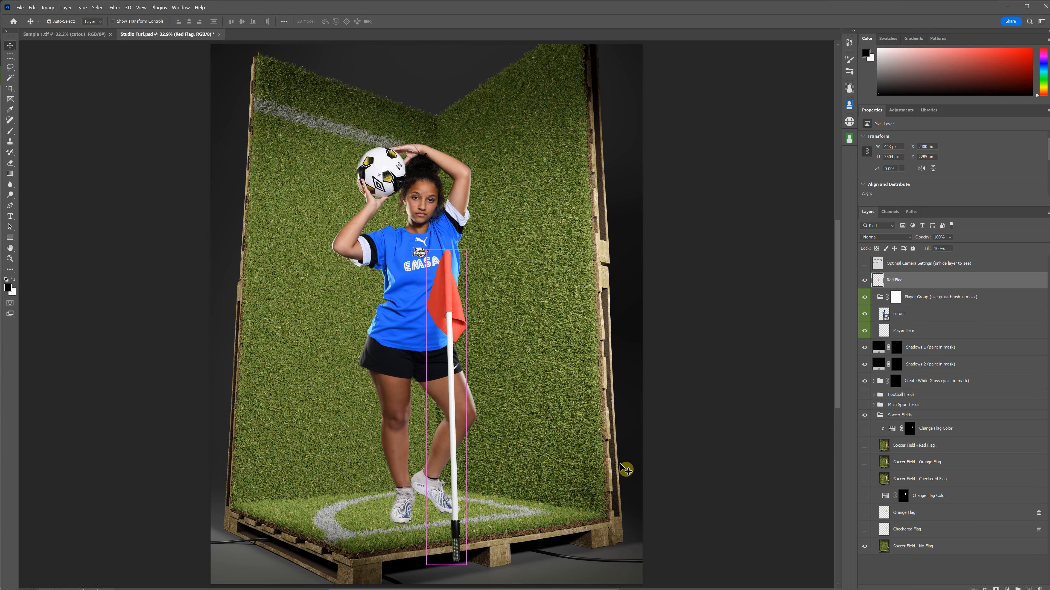
drag(461, 499, 354, 448)
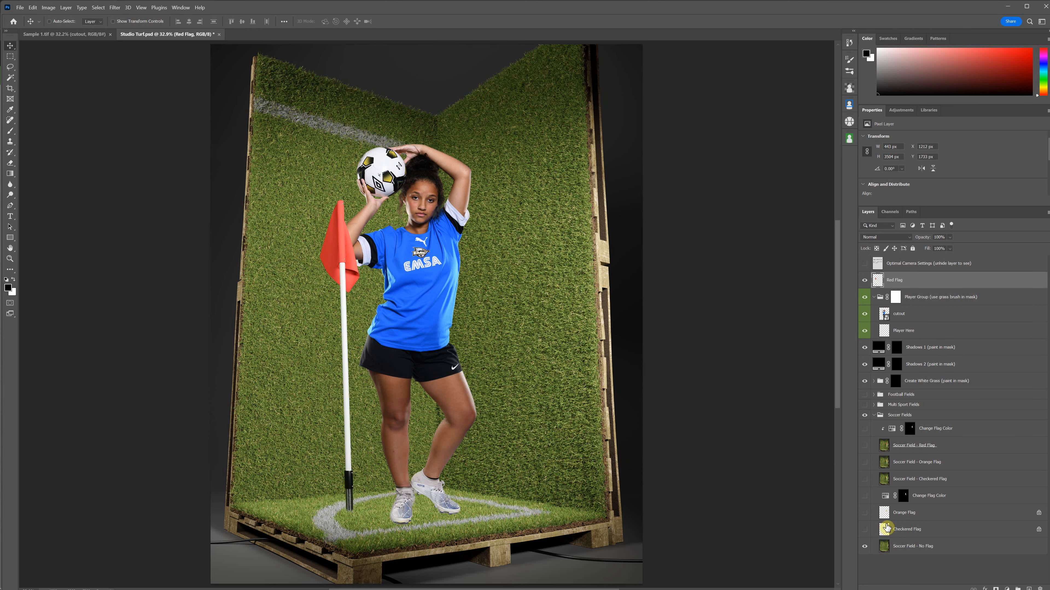
Step: Show the Soccer Field - Red Flag layer and return the separate Red Flag layer, hidden, to the Soccer Fields group above Orange Flag
click(968, 446)
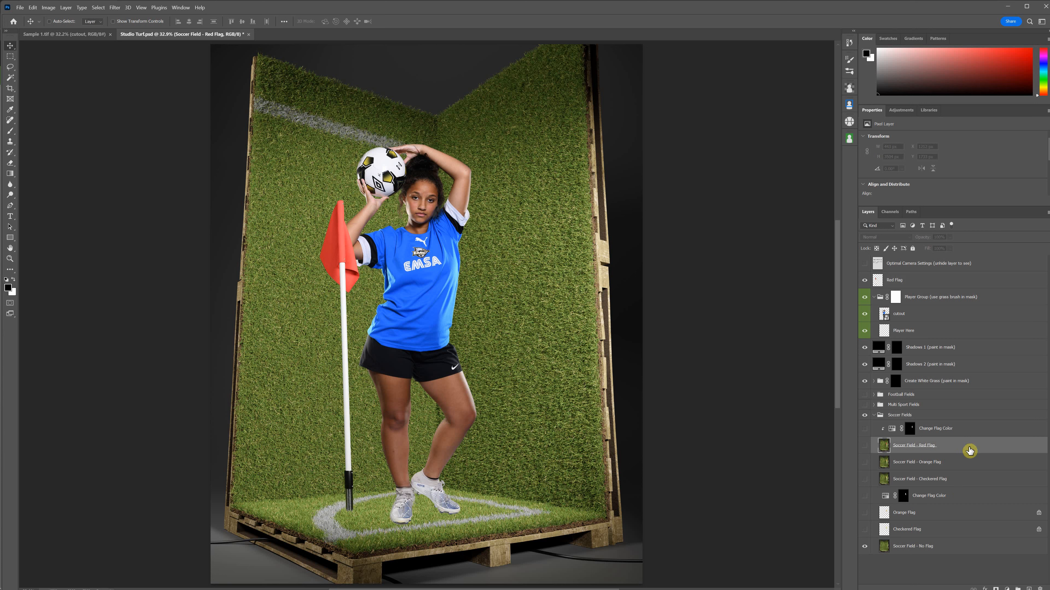
click(865, 447)
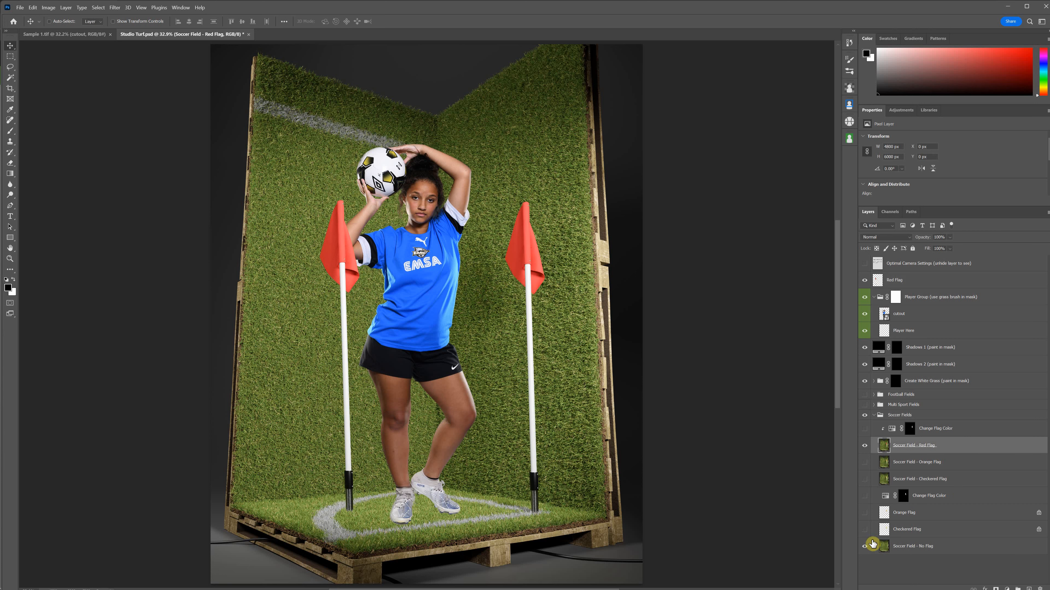
click(864, 280)
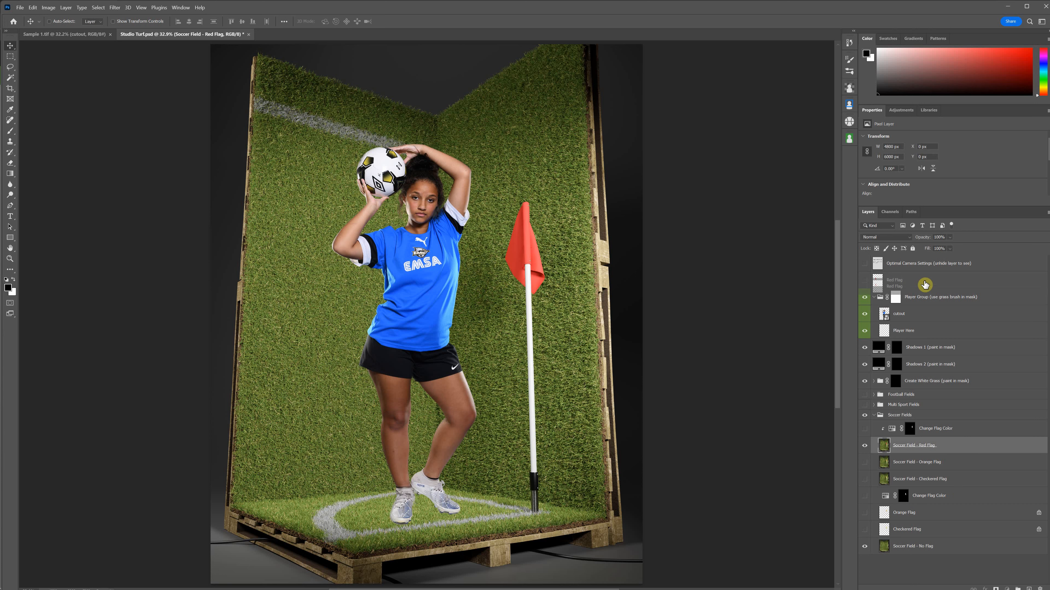
drag(926, 284, 936, 502)
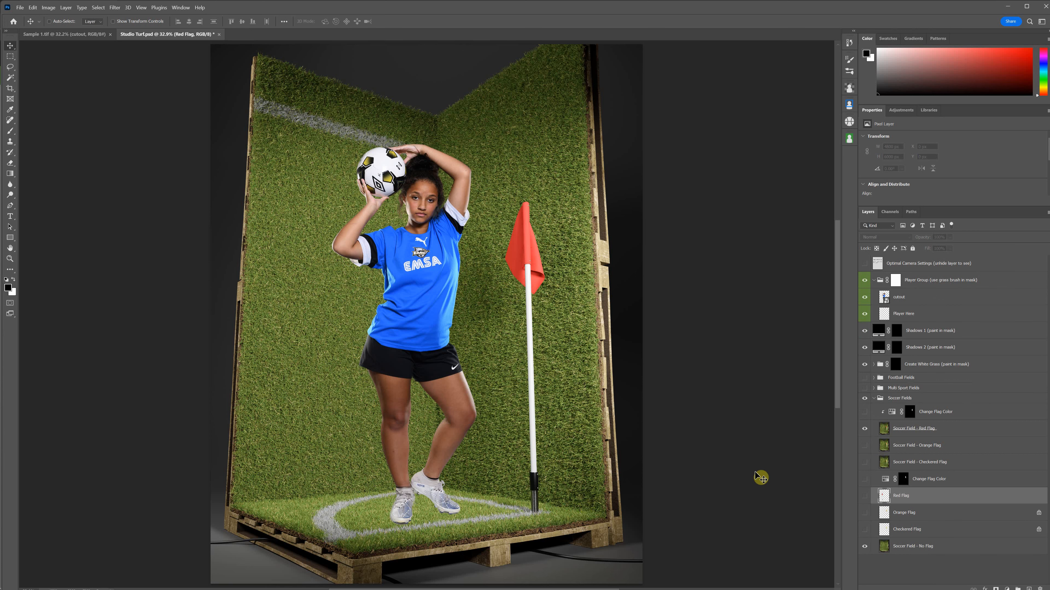
Step: Select the Player Group's layer mask and choose the Studio Turf Template Grass brush
scroll(755, 471, down, 3)
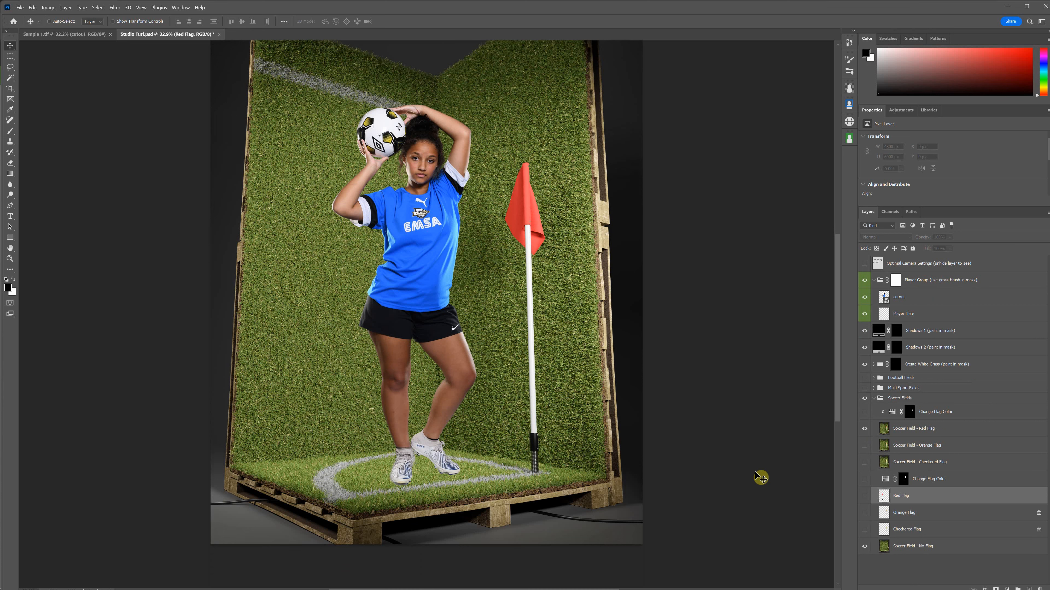
key(ctrl+plus)
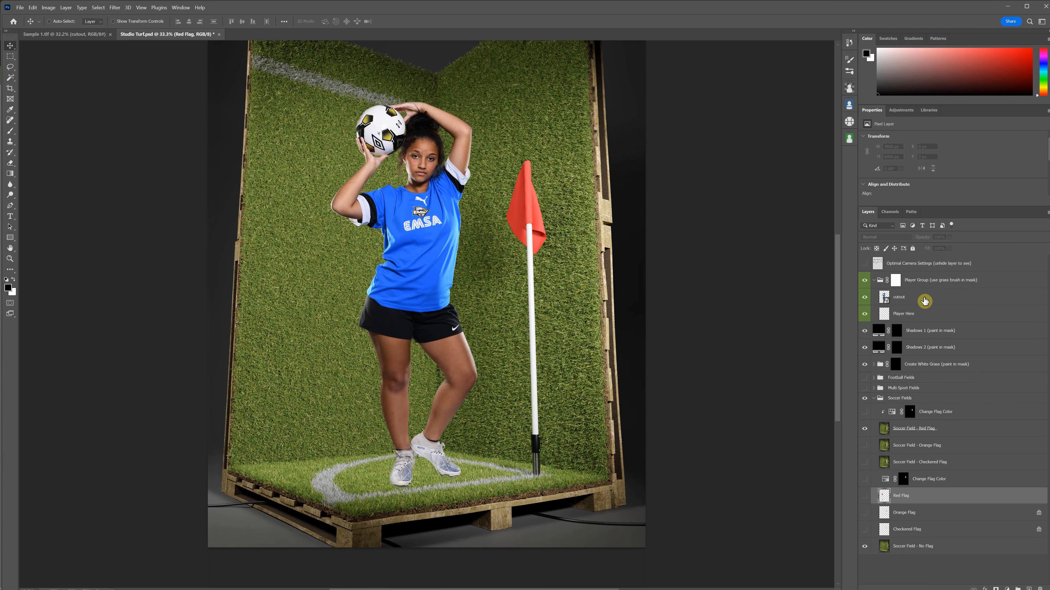
click(896, 281)
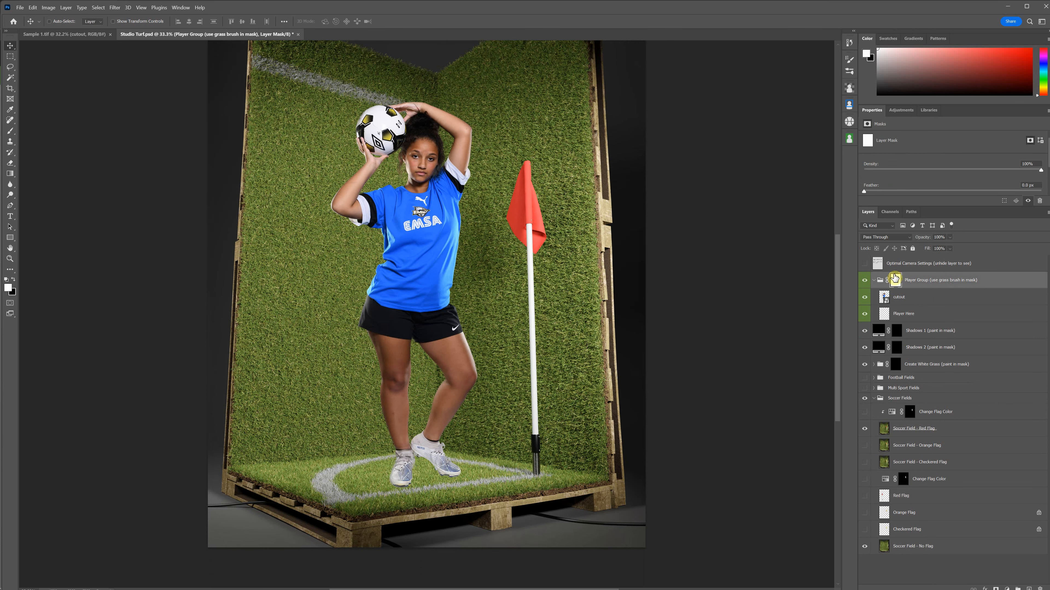
scroll(715, 279, up, 2)
scroll(715, 277, up, 2)
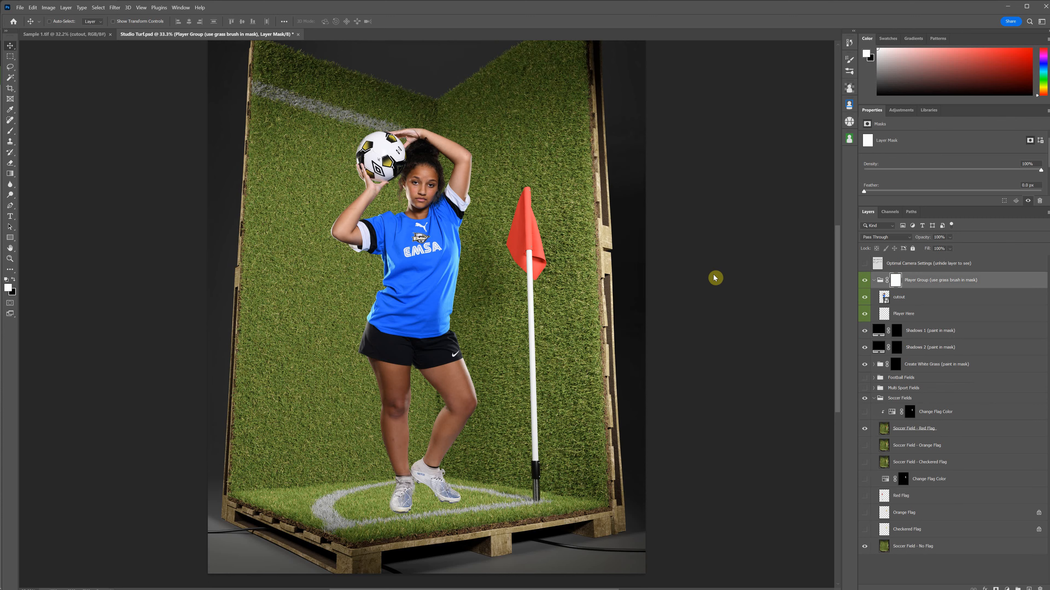
click(850, 71)
click(719, 176)
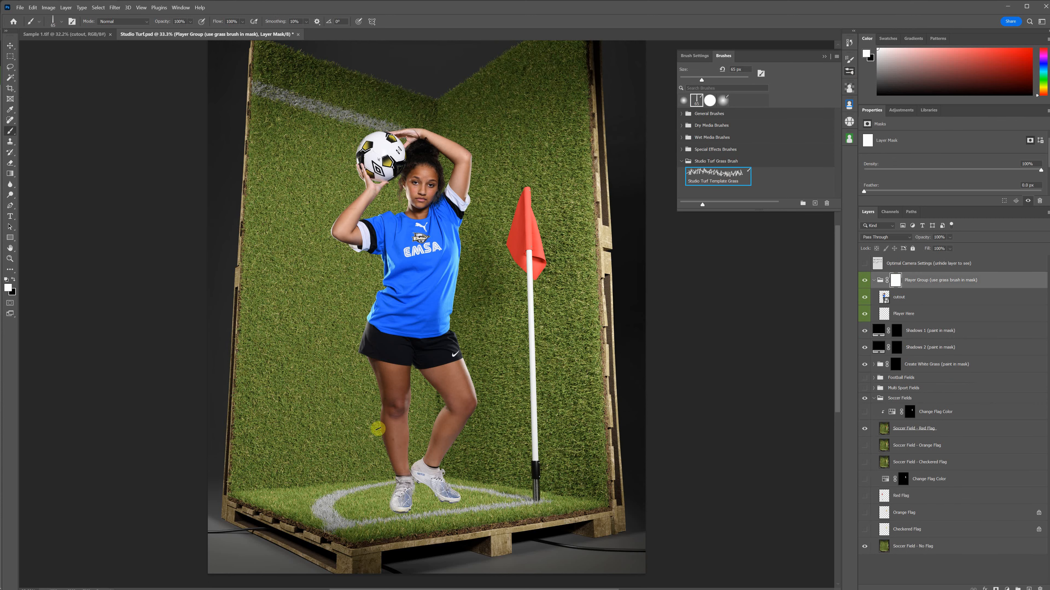
Step: Paint black grass strokes on the Player Group mask along the sole of the shoe nearer the corner flag
scroll(378, 428, down, 5)
scroll(437, 448, up, 2)
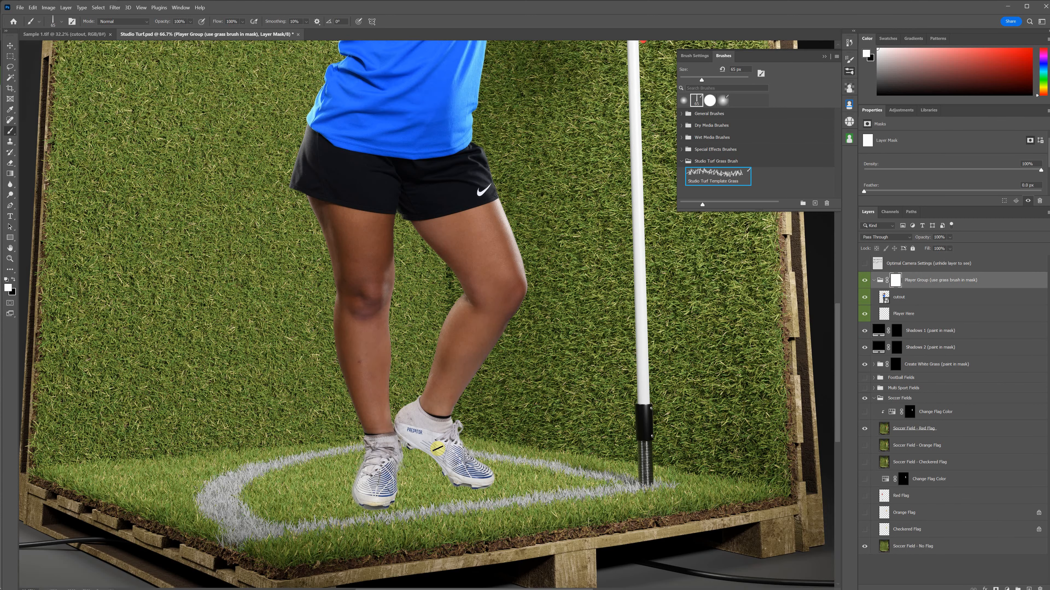
scroll(435, 447, down, 3)
scroll(455, 430, up, 1)
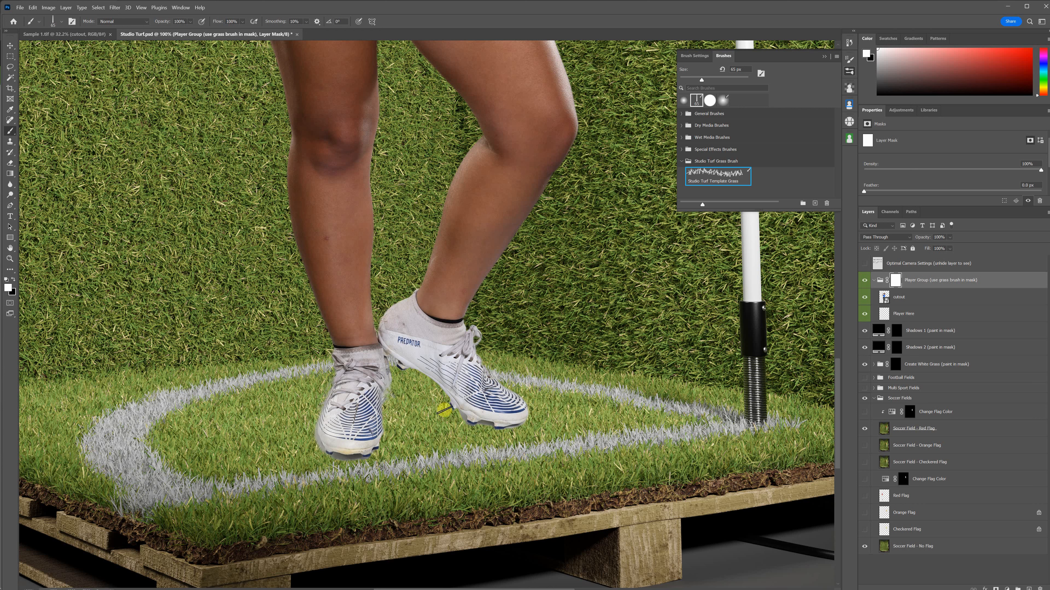
click(476, 432)
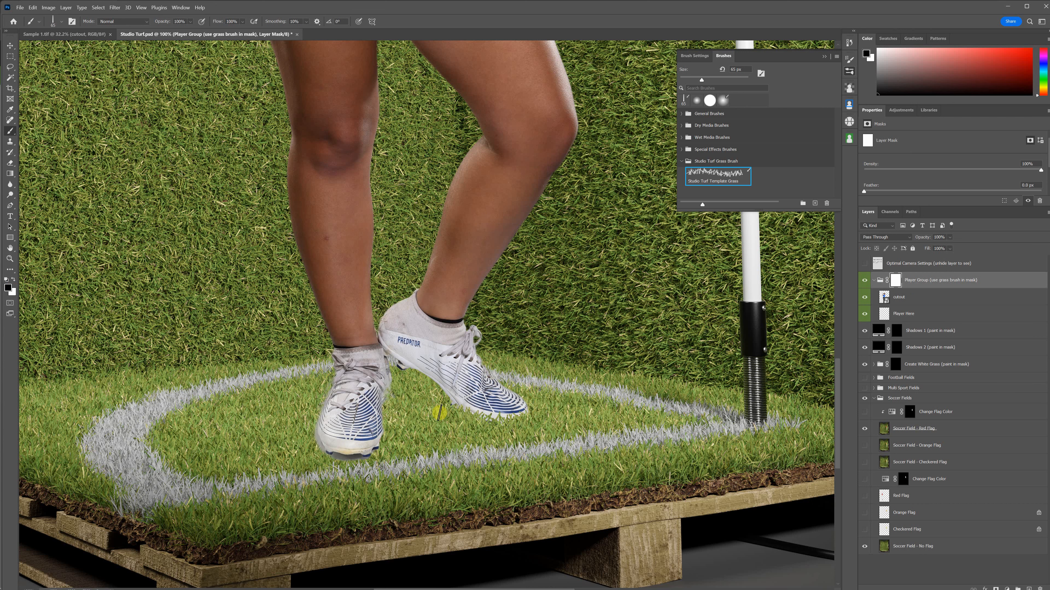
Step: Paint black grass strokes on the mask along the toe and sole of the player's front shoe, undoing strokes that cut in too far
drag(374, 452, 326, 453)
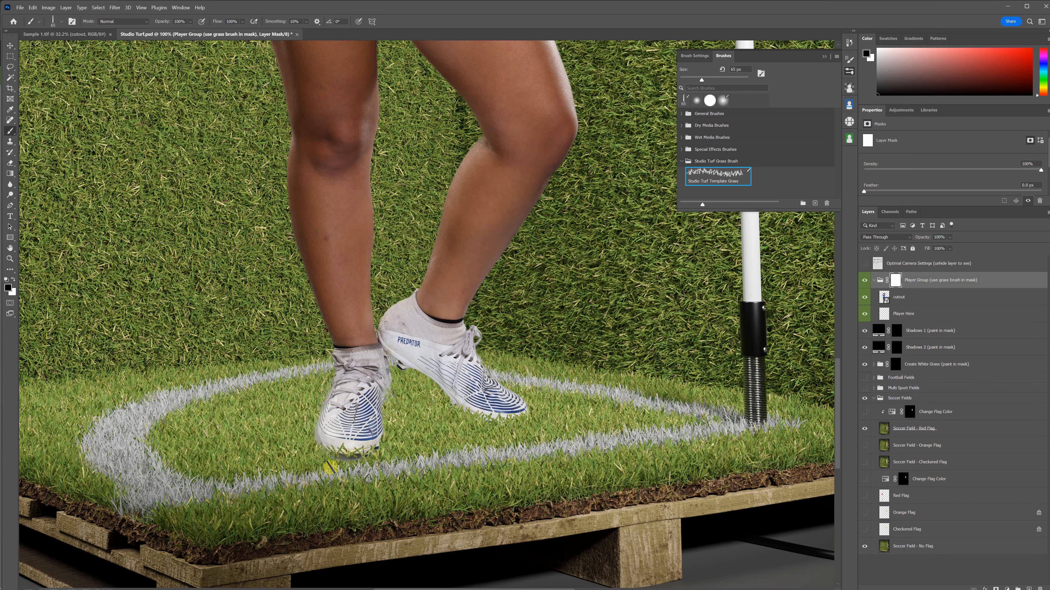
scroll(355, 451, up, 4)
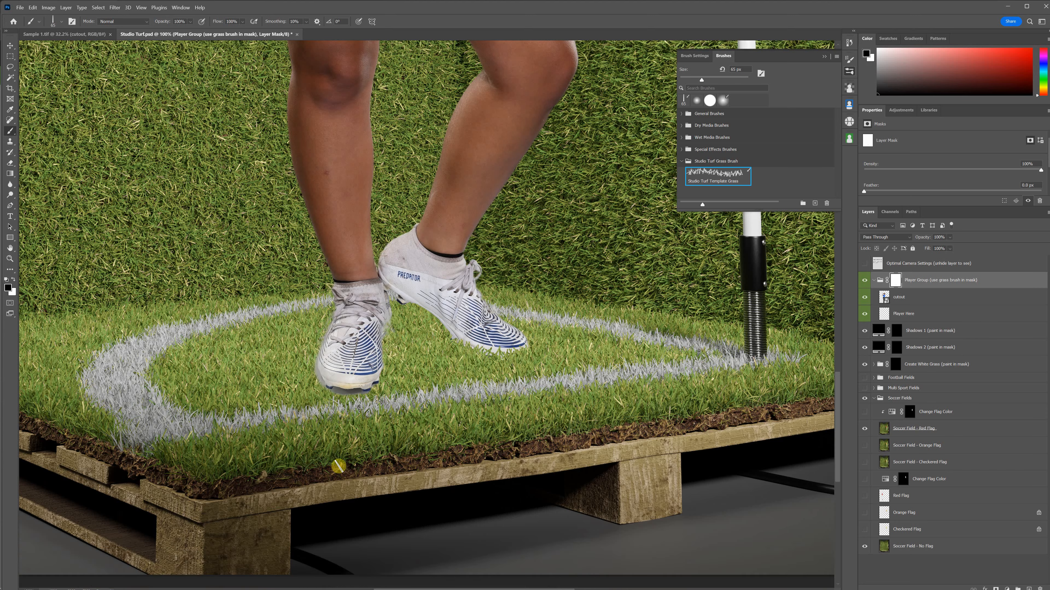
scroll(345, 475, up, 1)
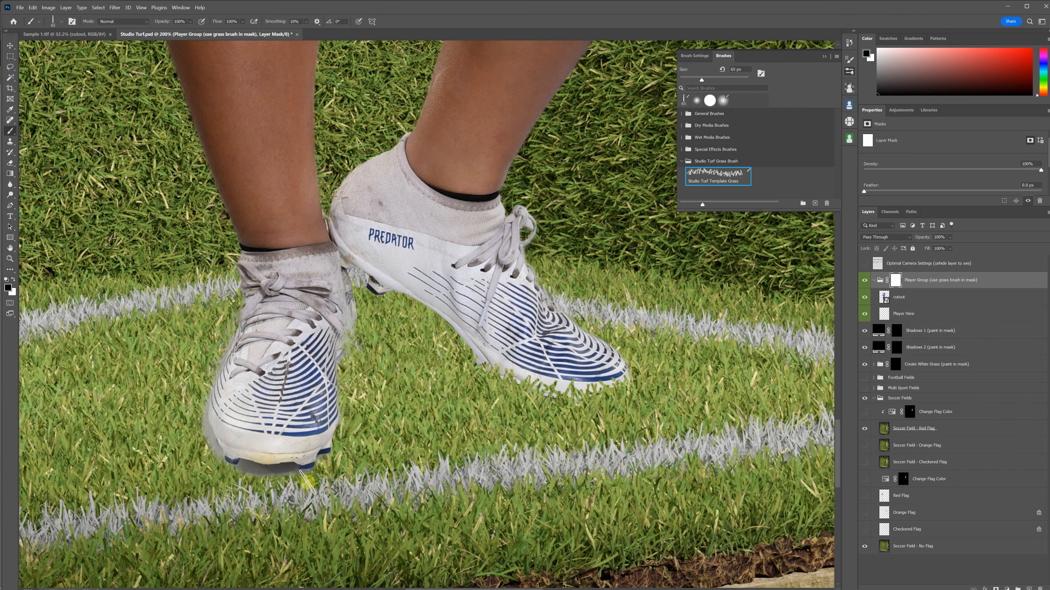
scroll(284, 482, down, 3)
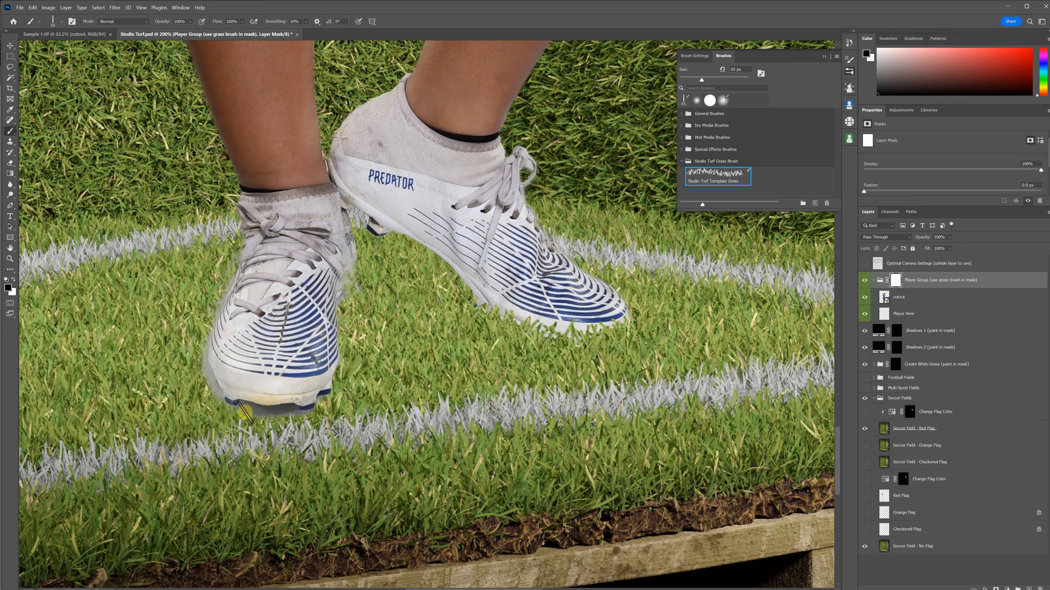
drag(332, 408, 192, 407)
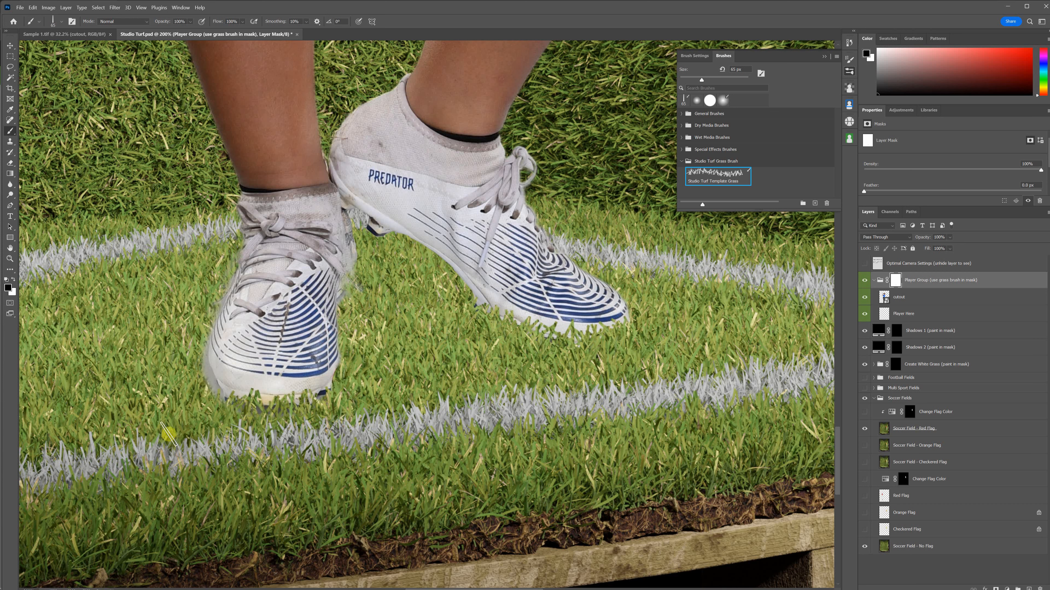
mouse_move(281, 411)
mouse_down()
mouse_move(189, 379)
mouse_move(225, 392)
mouse_move(202, 354)
mouse_move(133, 361)
mouse_move(216, 349)
mouse_move(186, 372)
mouse_up()
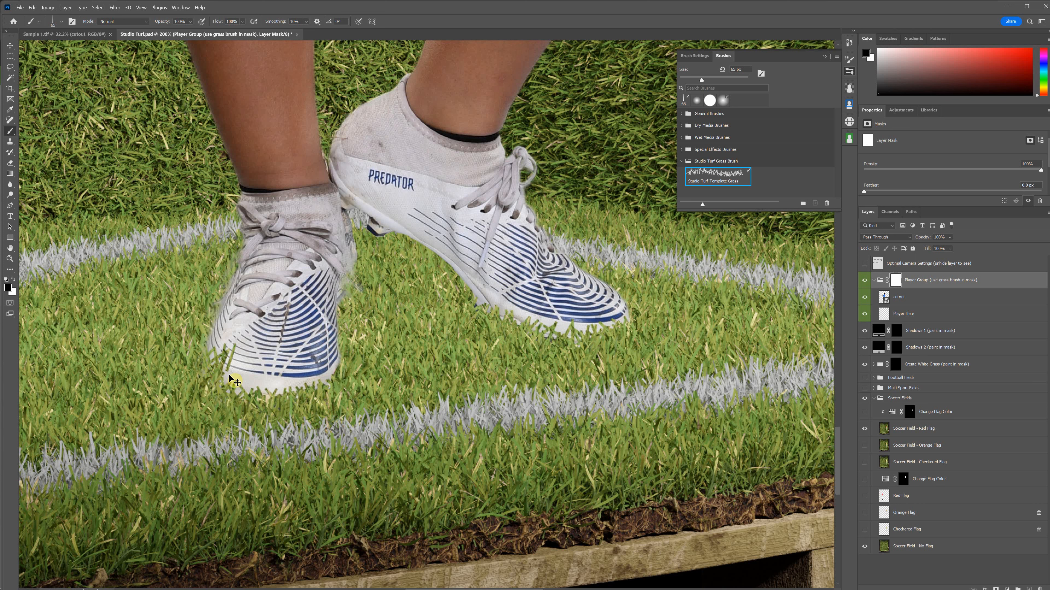
key(ctrl+z)
mouse_move(240, 404)
mouse_down()
mouse_move(307, 398)
mouse_move(287, 412)
mouse_move(347, 383)
mouse_move(252, 411)
mouse_move(213, 397)
mouse_move(202, 364)
mouse_move(260, 399)
mouse_move(326, 390)
mouse_move(347, 374)
mouse_up()
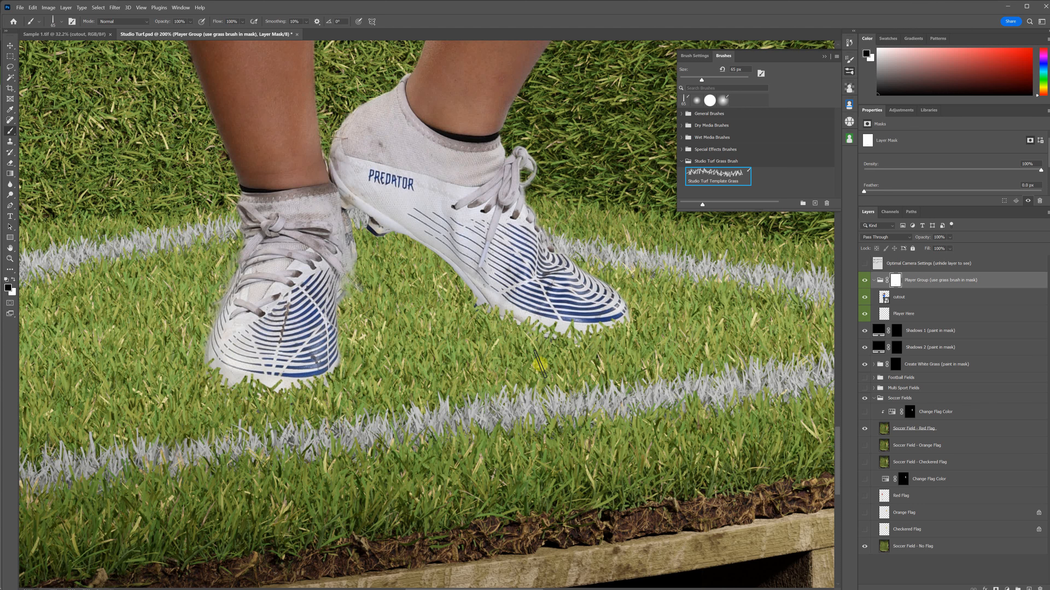
Step: Examine the painted grass strokes on the Player Group mask by itself and compare them with the composite around the shoes
scroll(539, 364, down, 1)
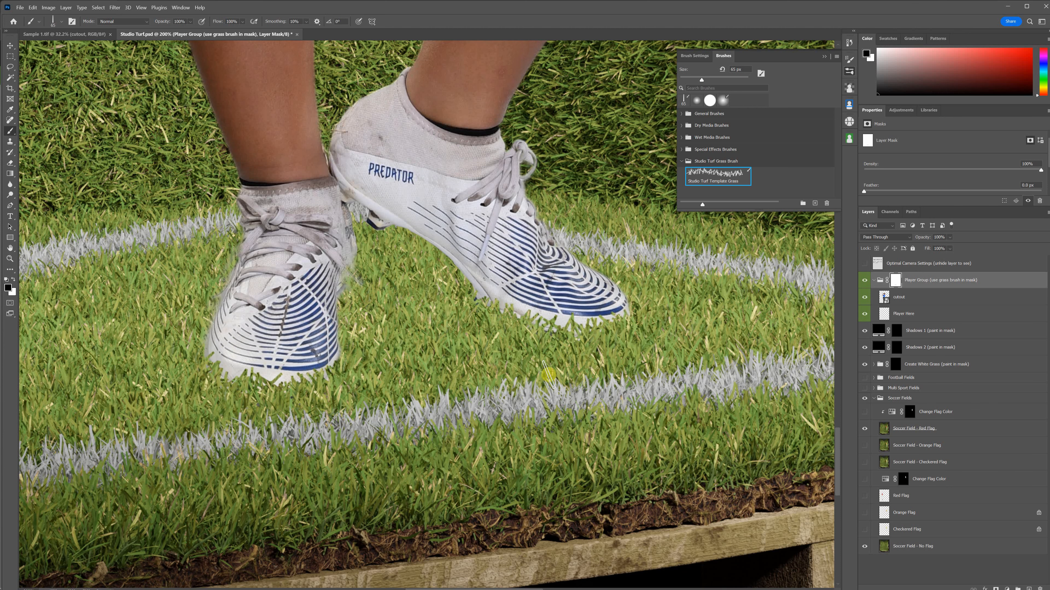
alt+click(895, 284)
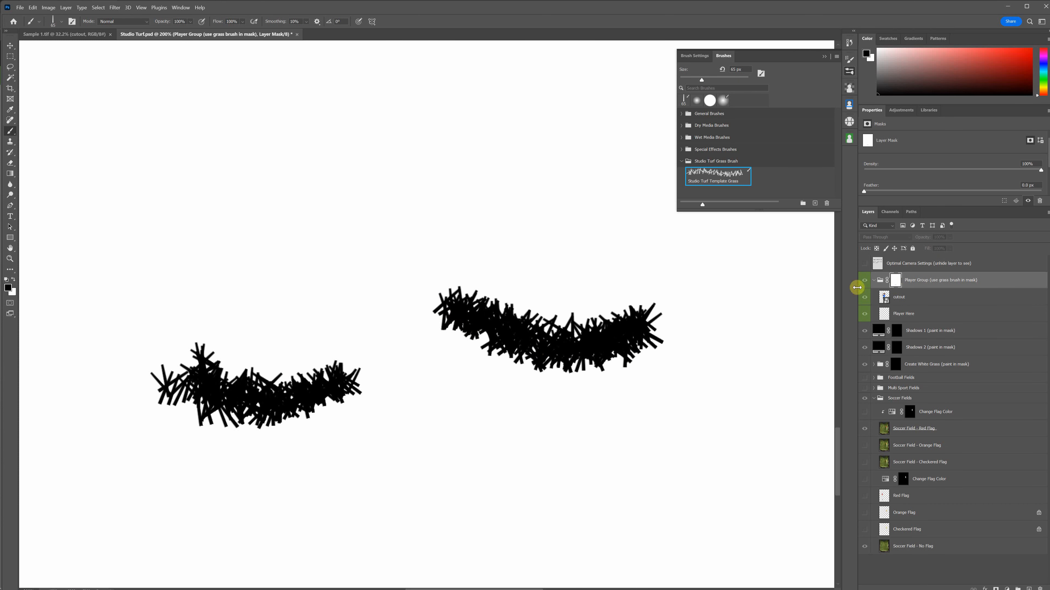
click(881, 283)
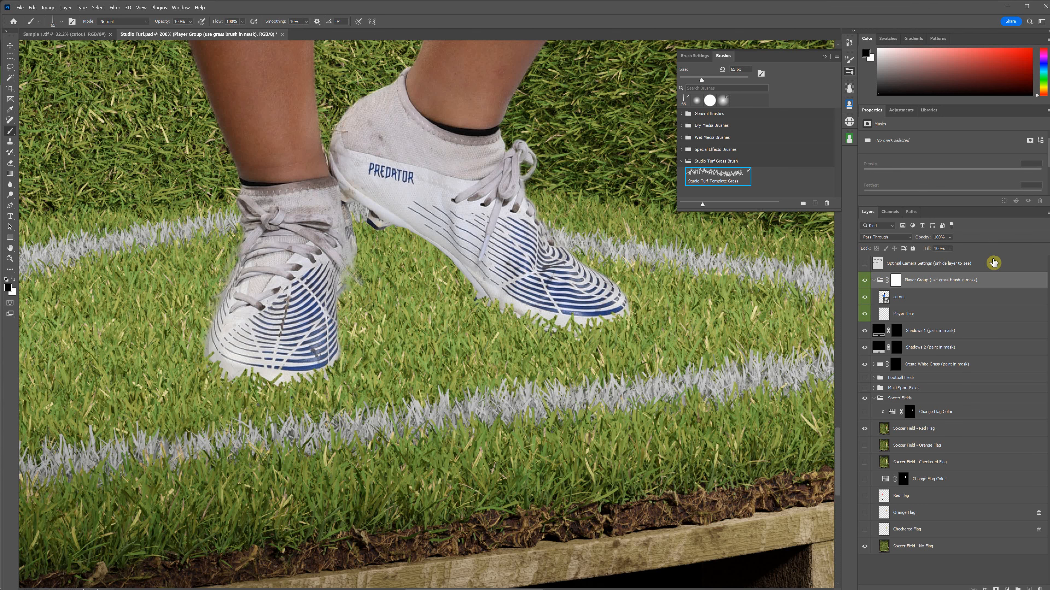
alt+click(896, 285)
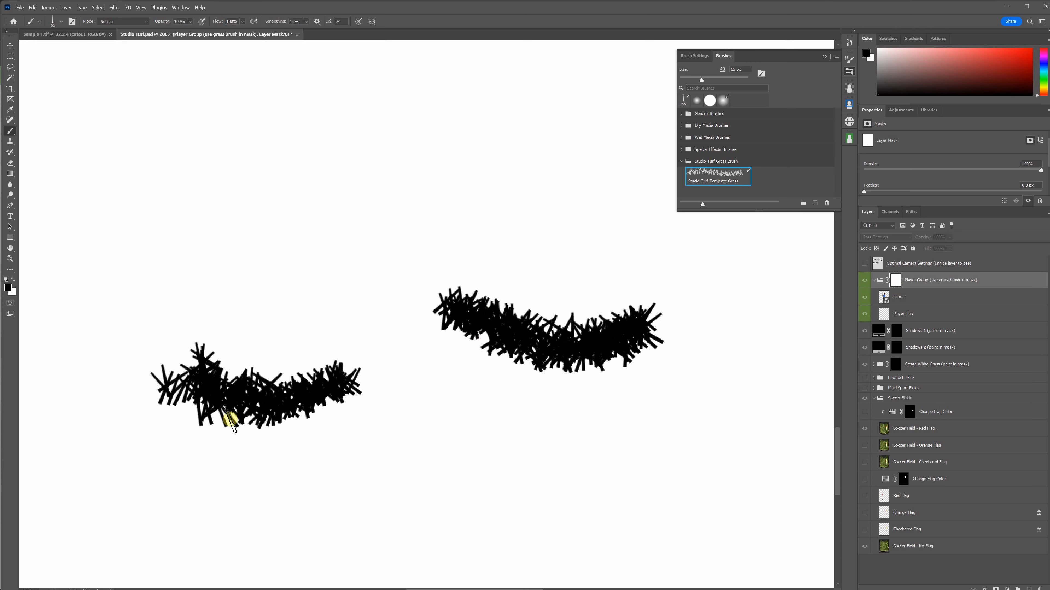
click(880, 283)
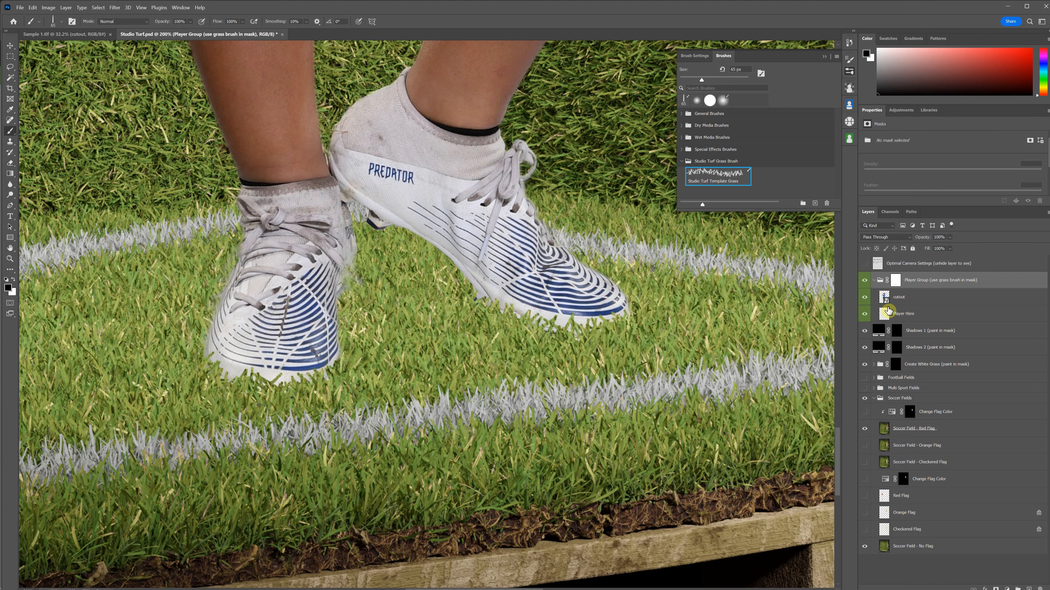
Step: Collapse the Player Group and Soccer Fields groups and hide the Soccer Fields group
click(873, 281)
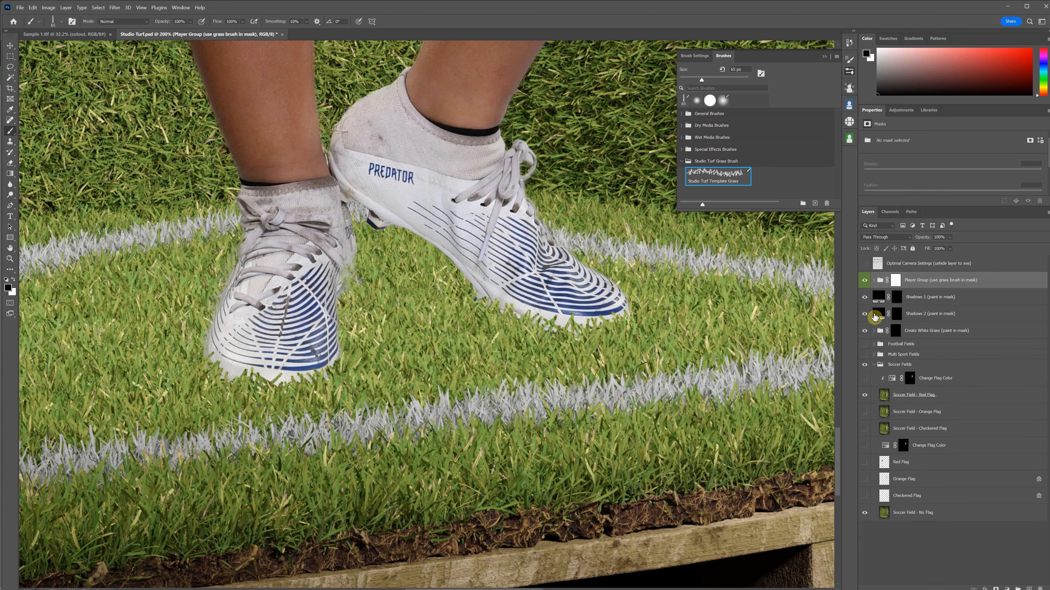
click(873, 365)
click(865, 366)
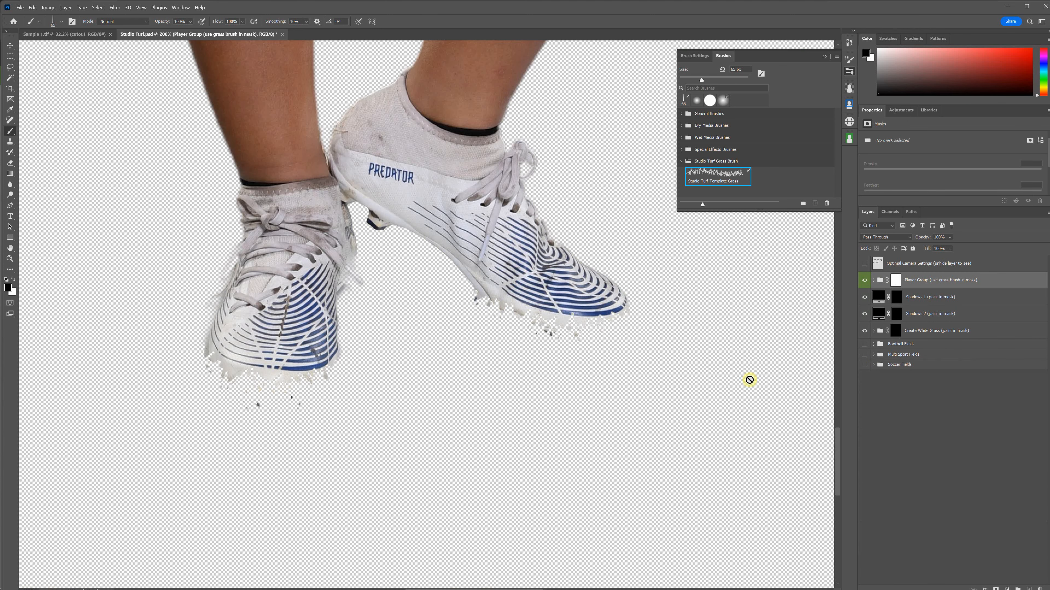
Step: Show the Soccer Fields group again and expand the Player Group to reveal its layers
scroll(749, 380, down, 1)
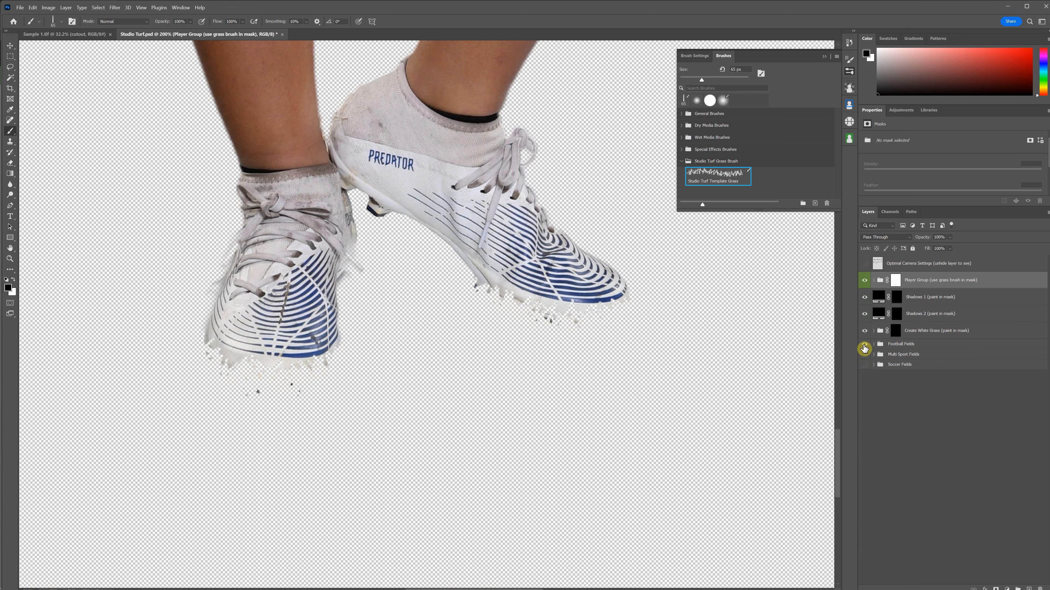
click(864, 364)
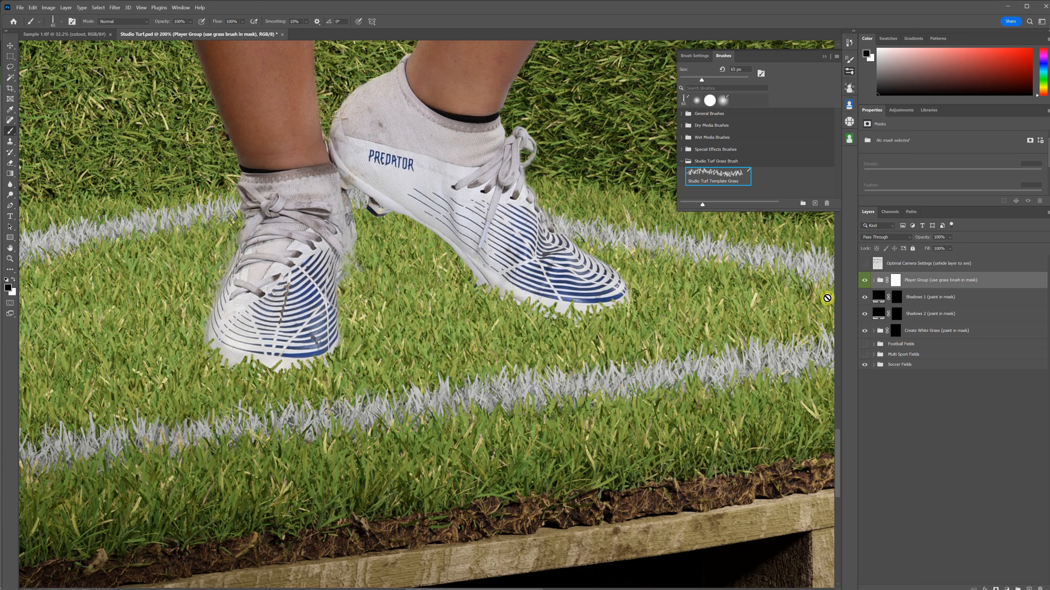
click(873, 282)
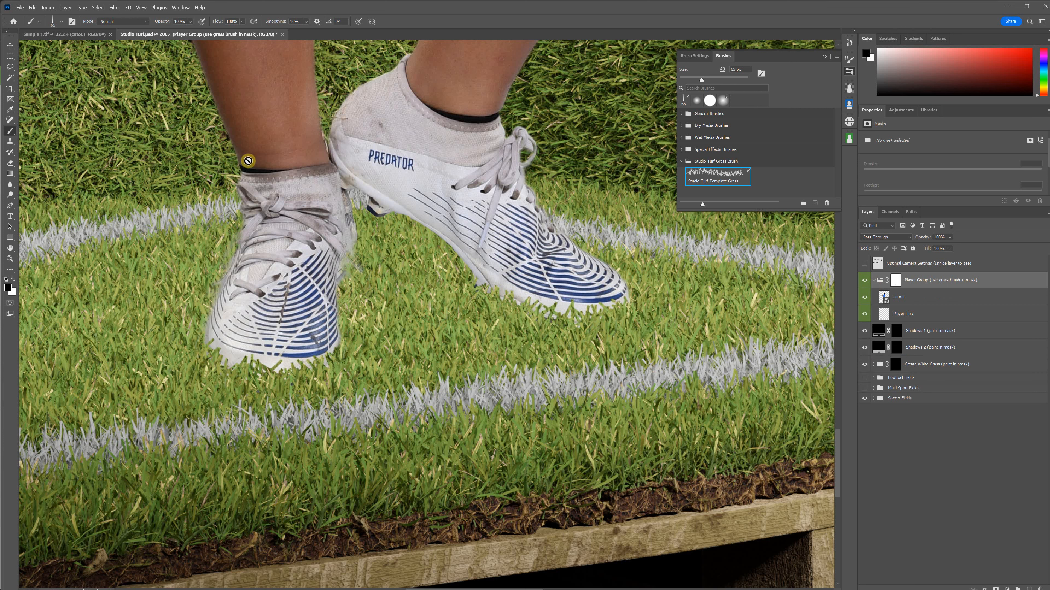
Step: Turn off Auto-Select for the Move tool and select the cutout layer inside the Player Group
click(12, 49)
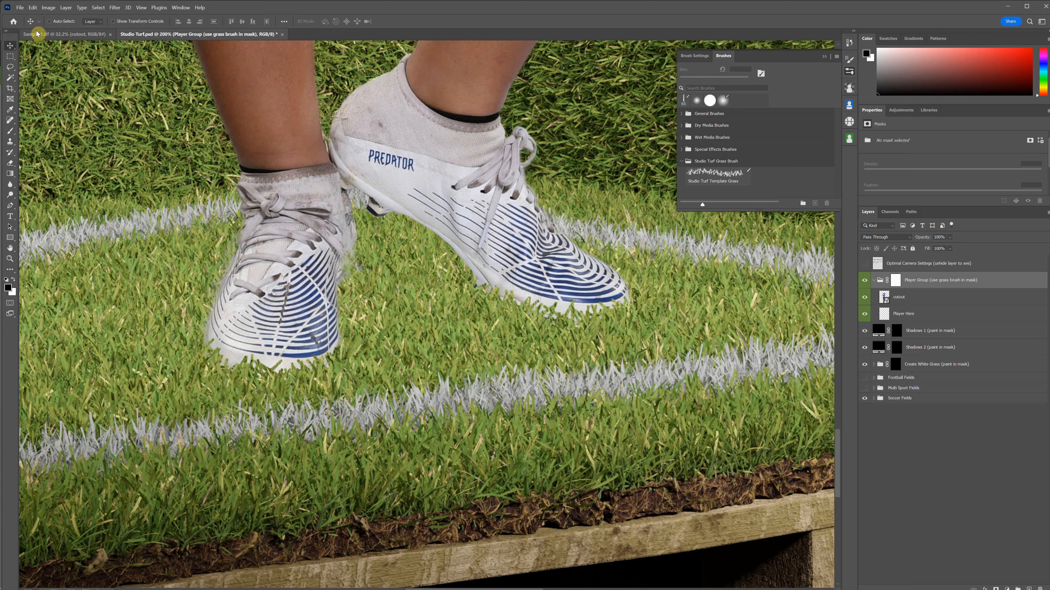
click(50, 22)
click(918, 299)
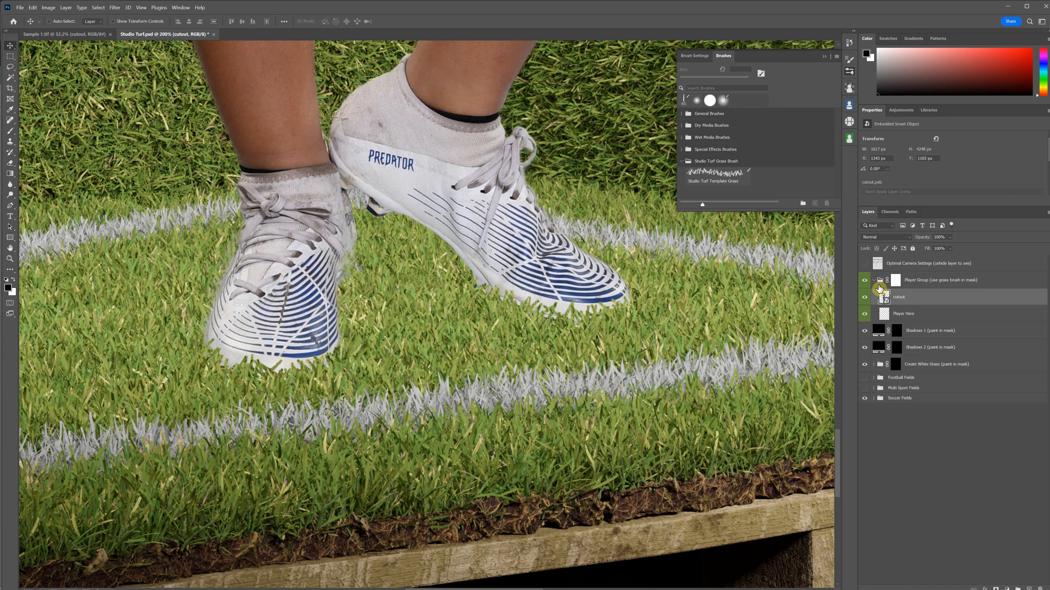
Step: Try moving only the cutout layer, view the Player Group mask by itself, and undo the move
drag(478, 224, 476, 154)
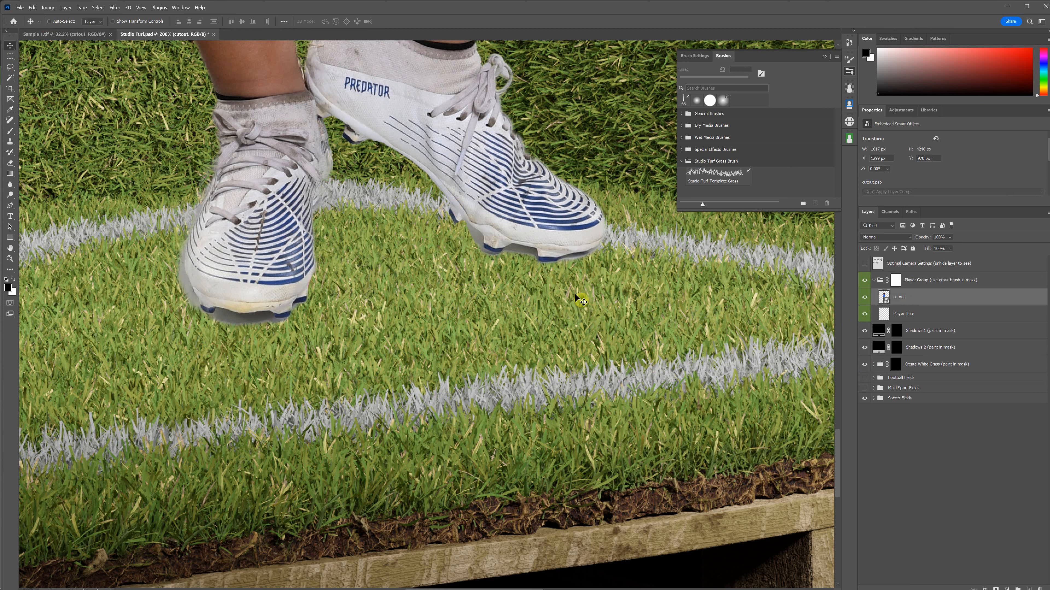
drag(496, 204, 613, 248)
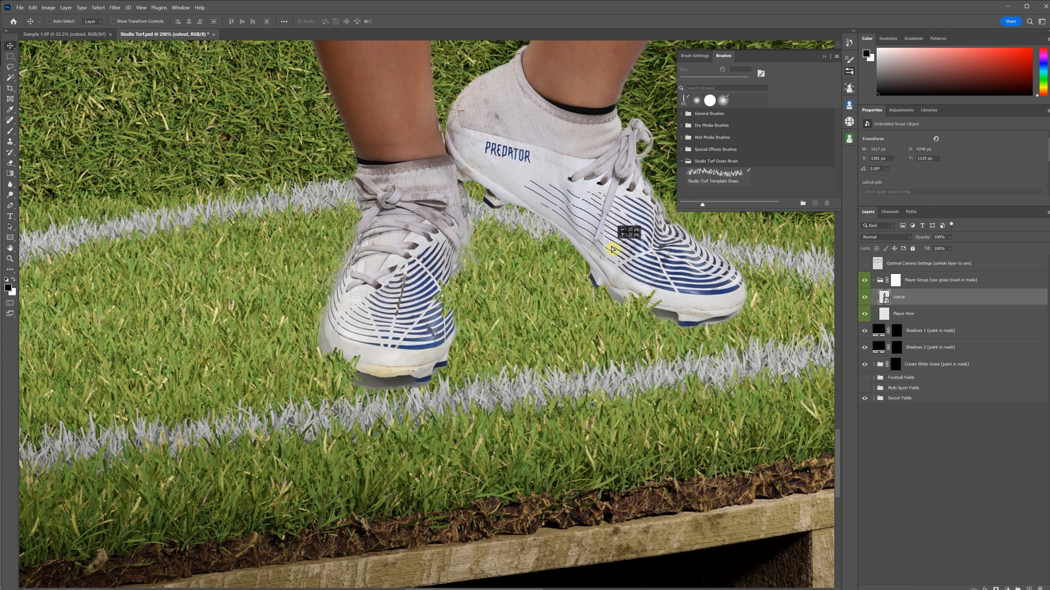
alt+click(895, 280)
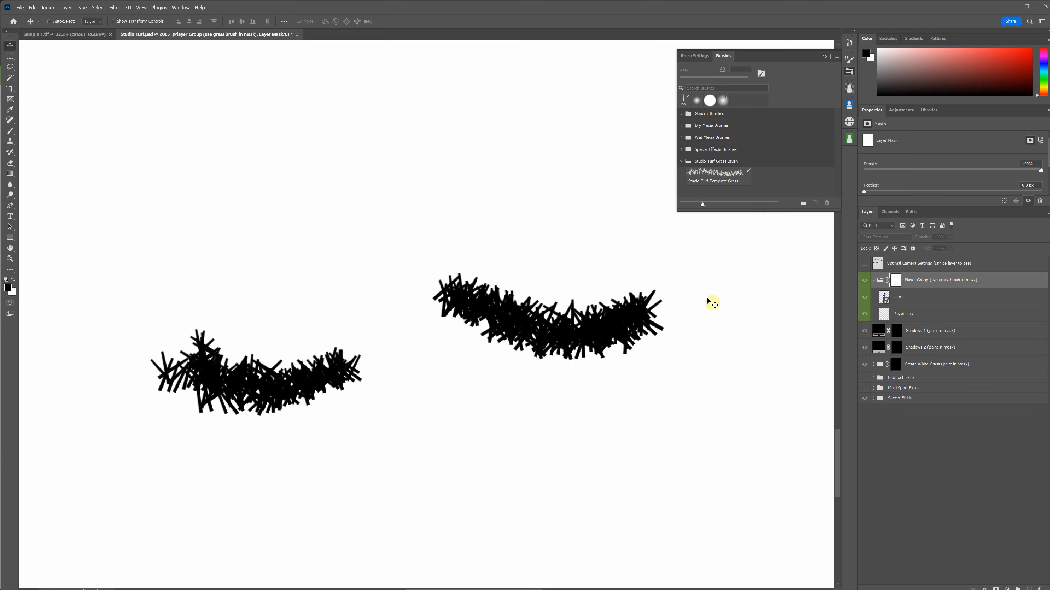
click(899, 299)
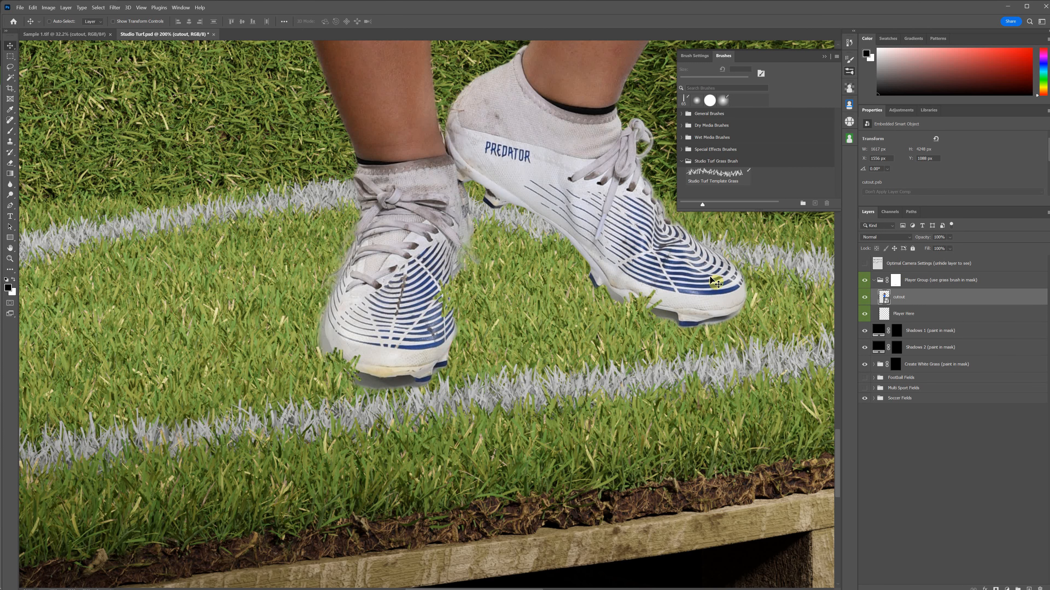
key(ctrl+z)
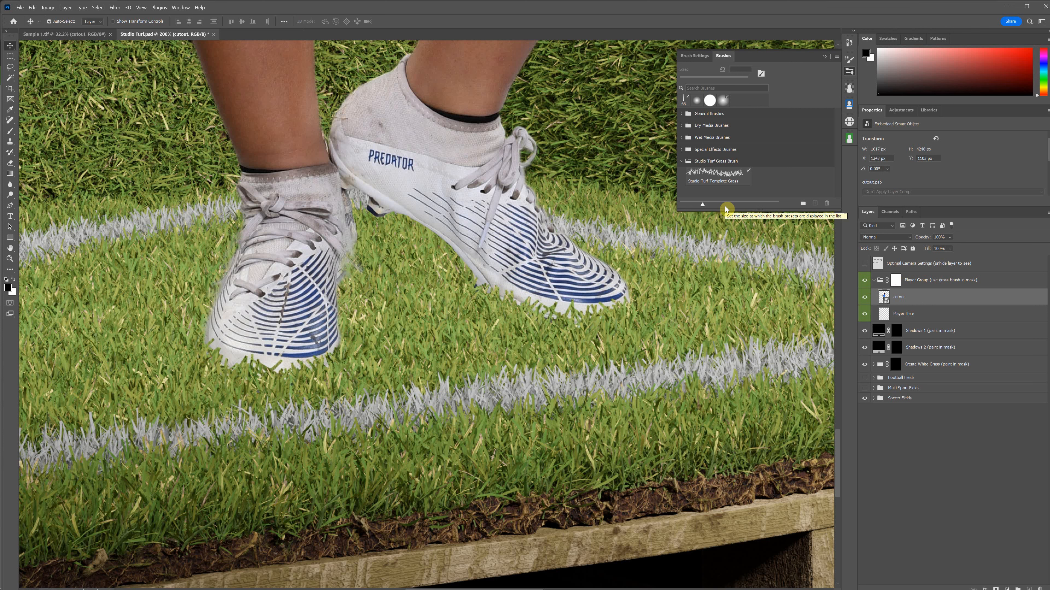
click(849, 43)
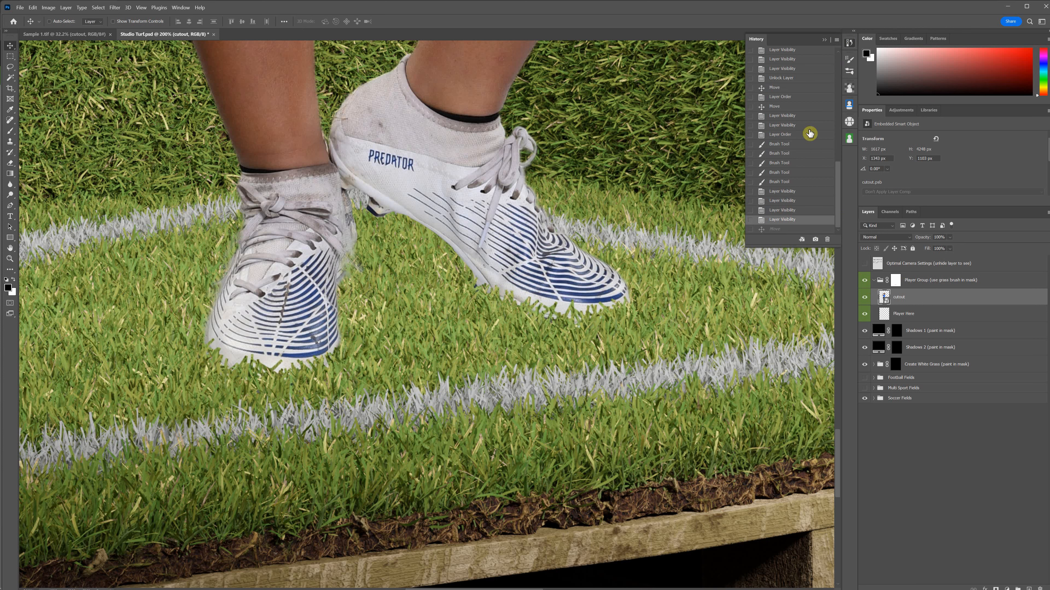
click(824, 39)
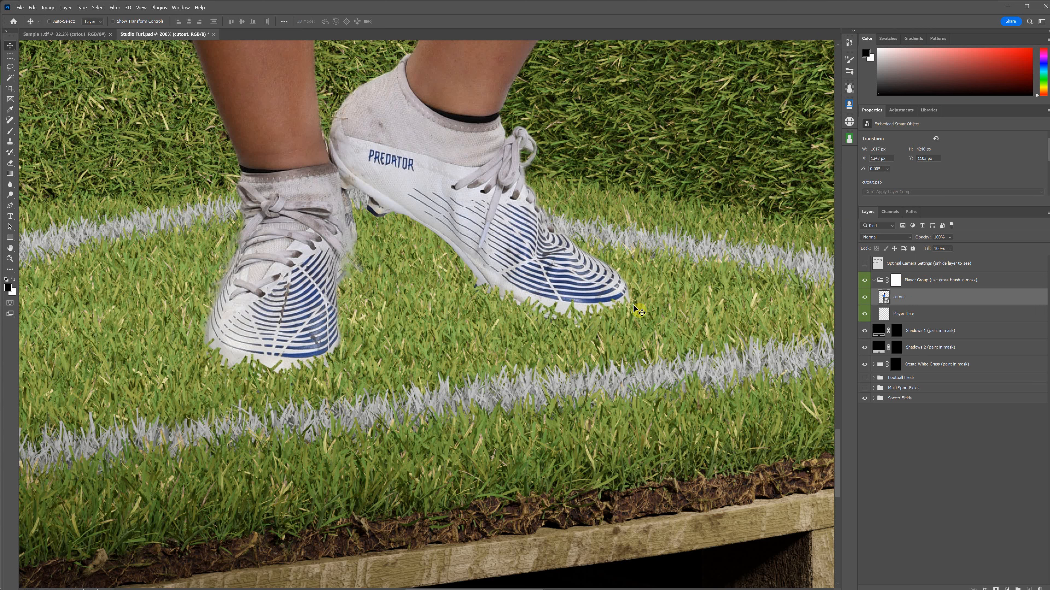
Step: Try moving the whole Player Group together with its mask around the turf, and undo the moves
click(938, 283)
drag(521, 247, 550, 196)
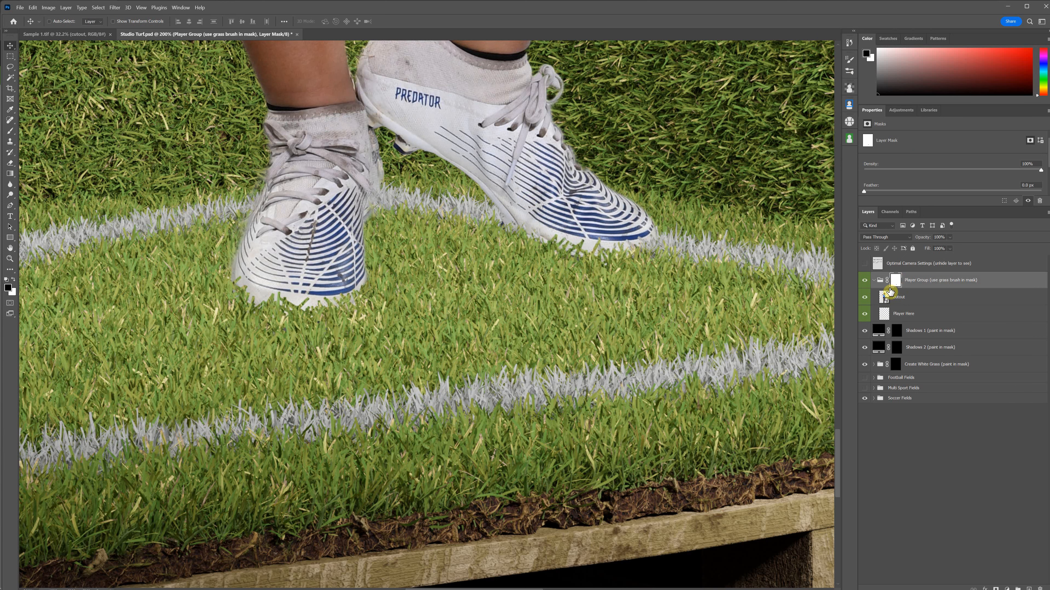
drag(580, 218, 573, 411)
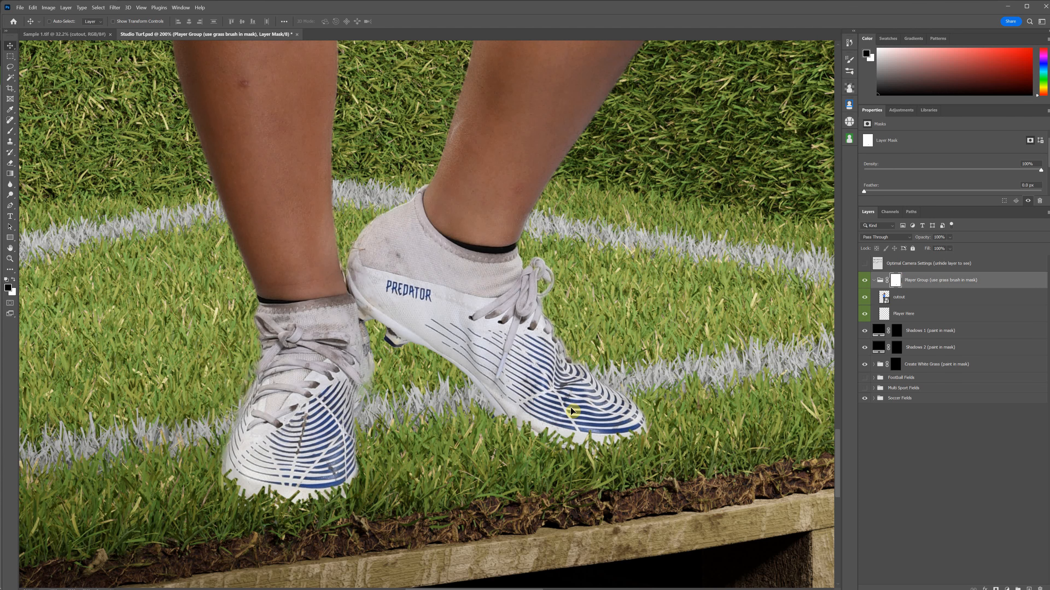
key(ctrl)
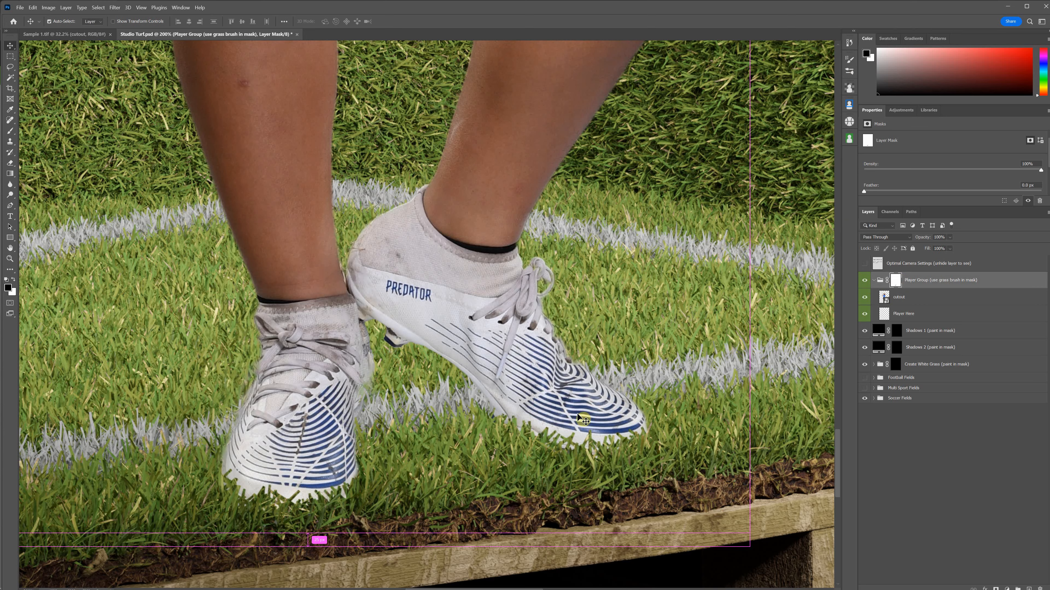
key(ctrl+z)
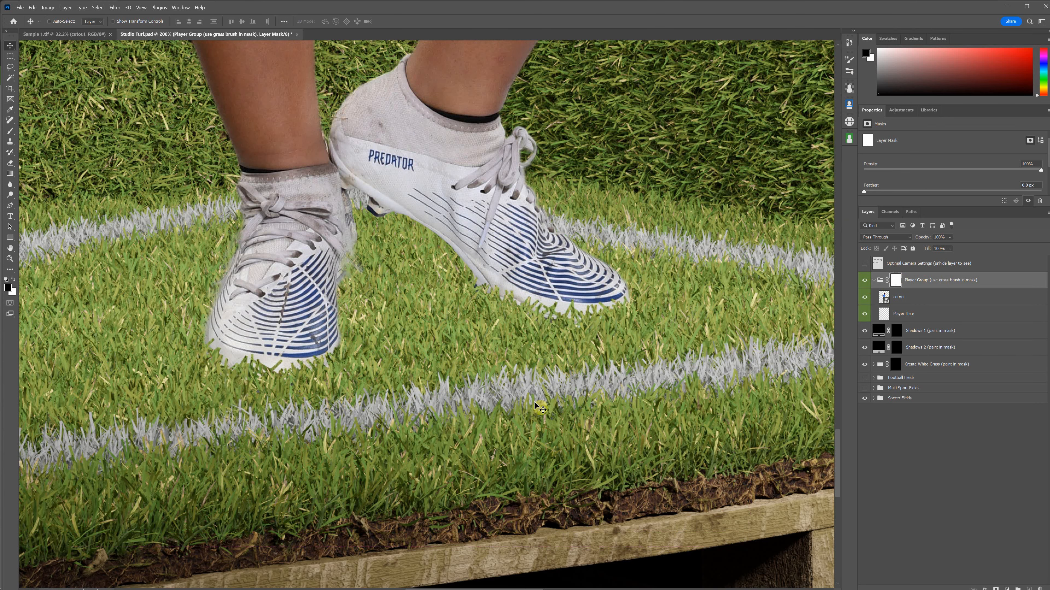
Step: Fit the whole image in view and compare the scene with the cutout layer hidden and shown
key(ctrl+0)
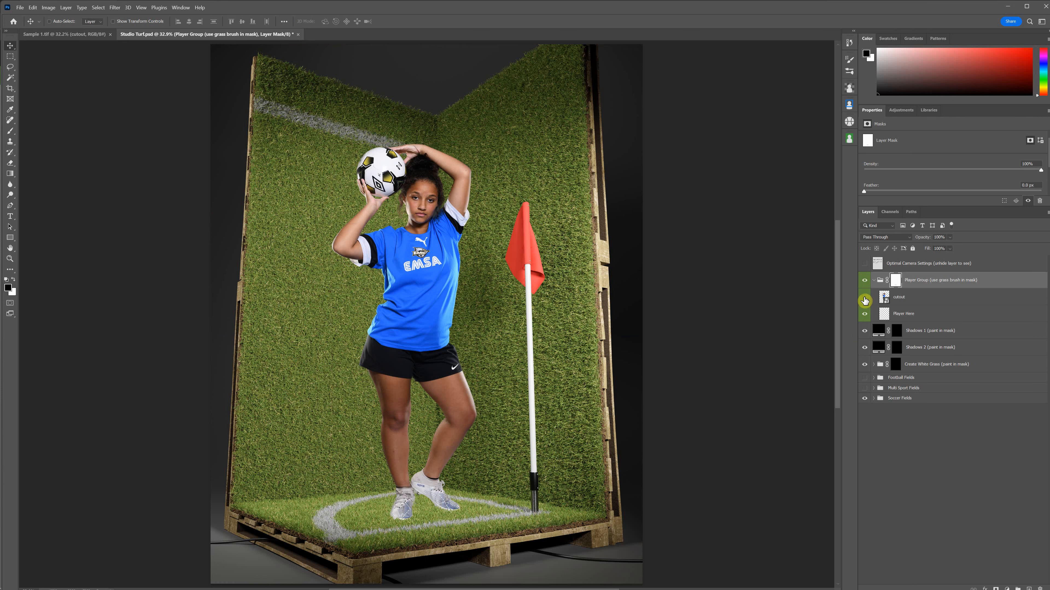
click(865, 297)
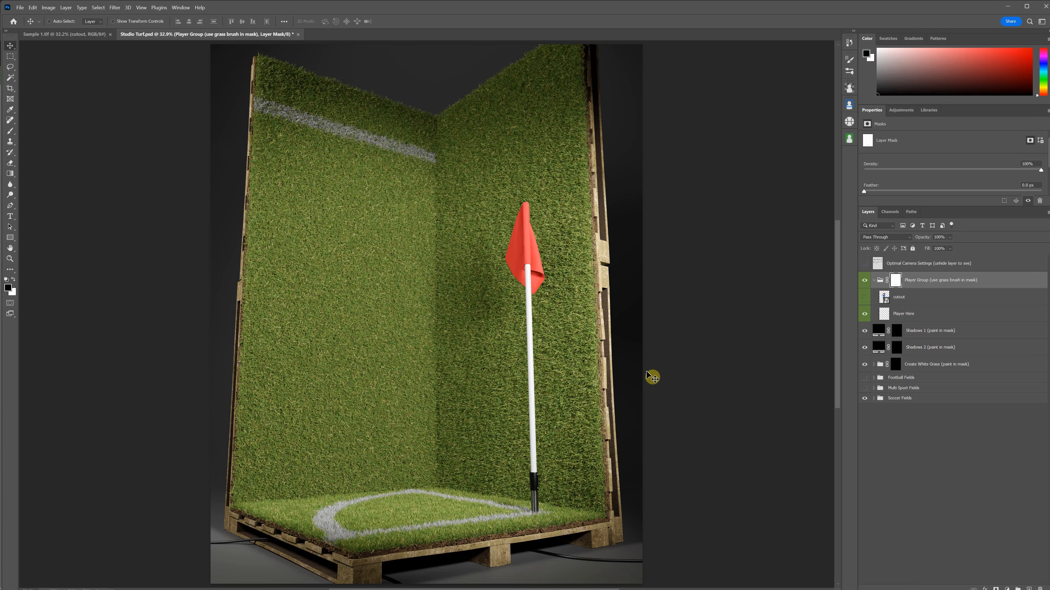
click(920, 297)
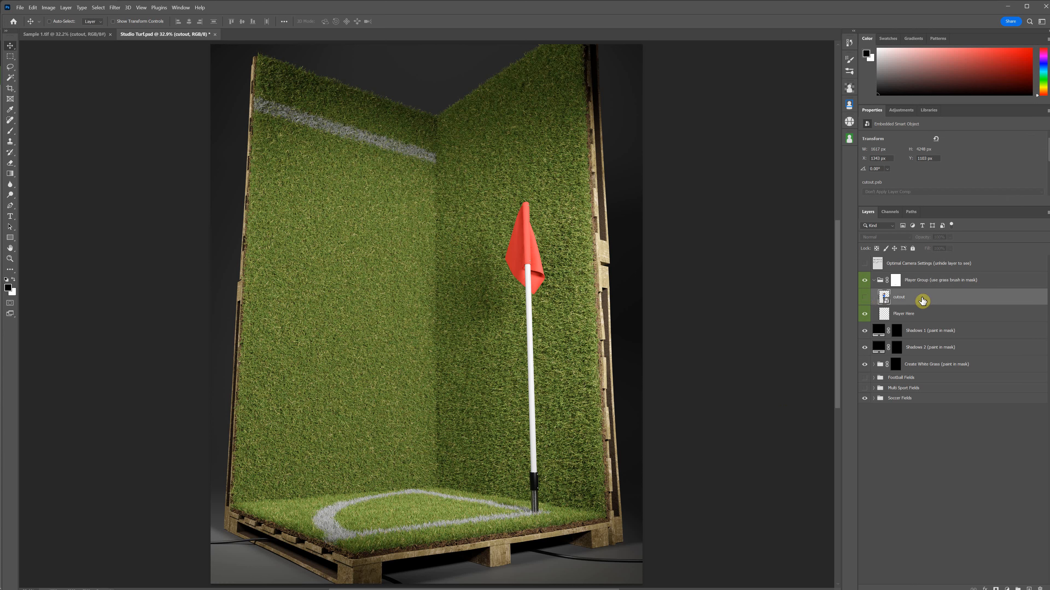
click(865, 298)
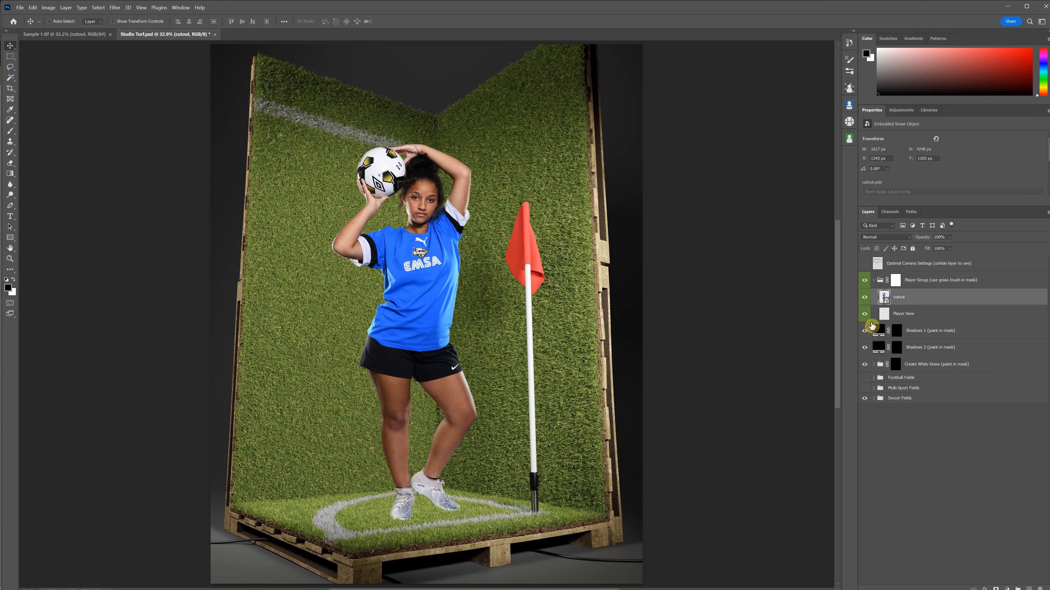
Step: Disable the layer mask of the Shadows 1 layer to preview its darkening over the whole background
click(971, 333)
click(951, 348)
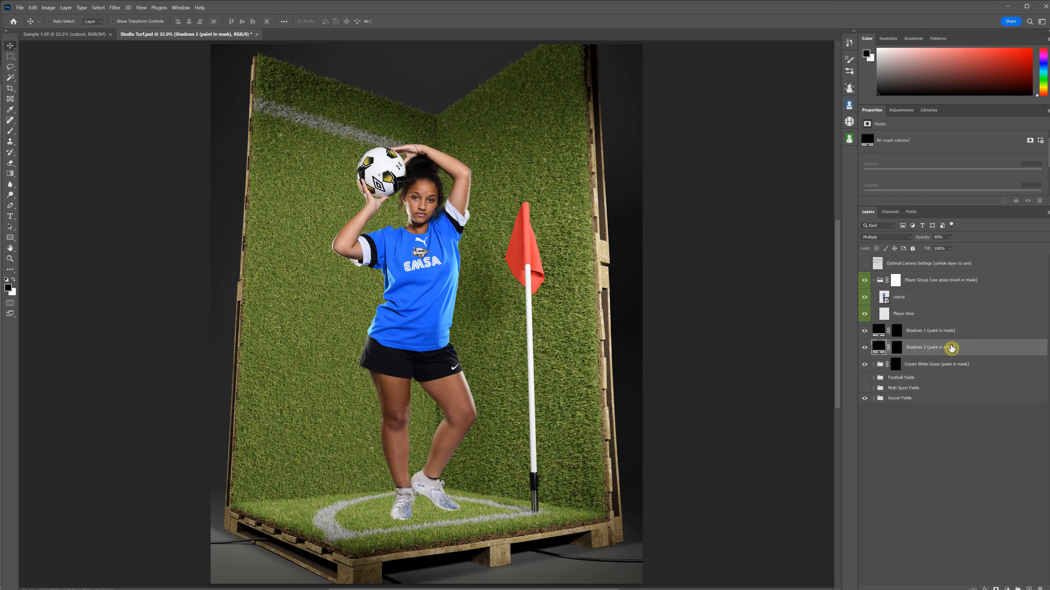
click(928, 334)
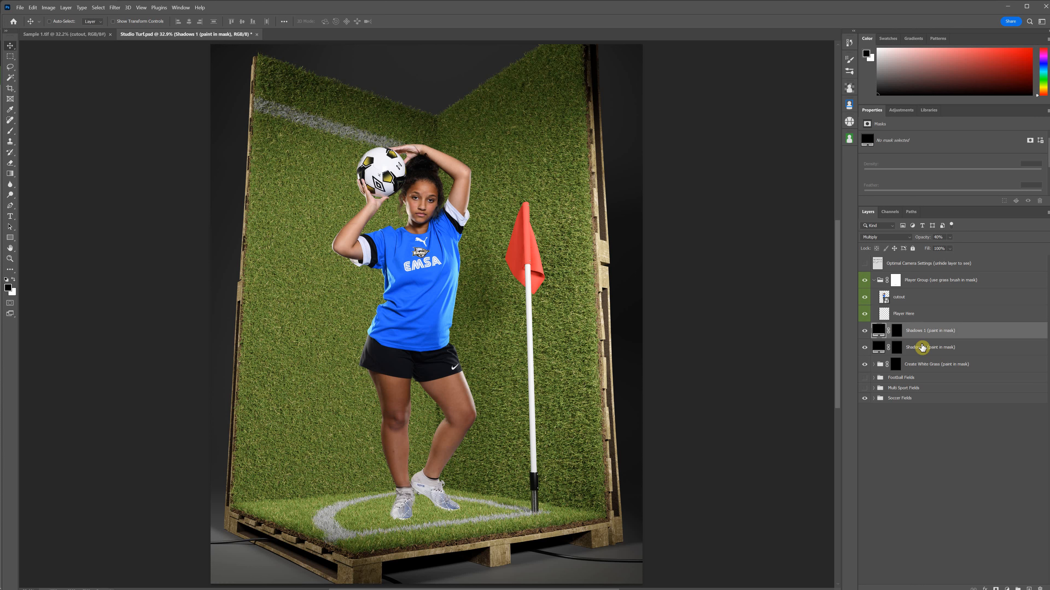
click(895, 330)
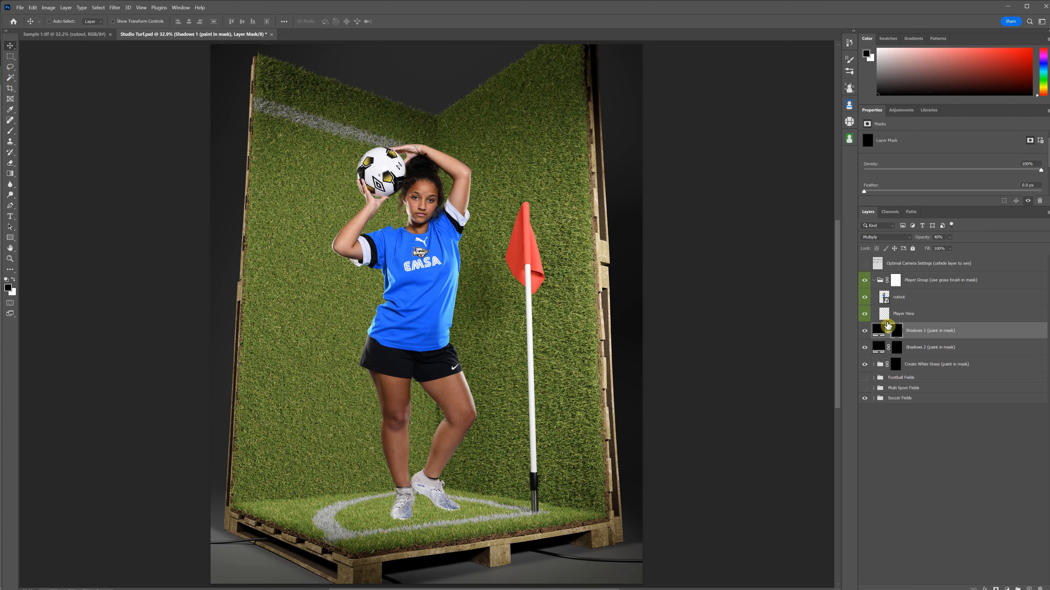
right_click(896, 329)
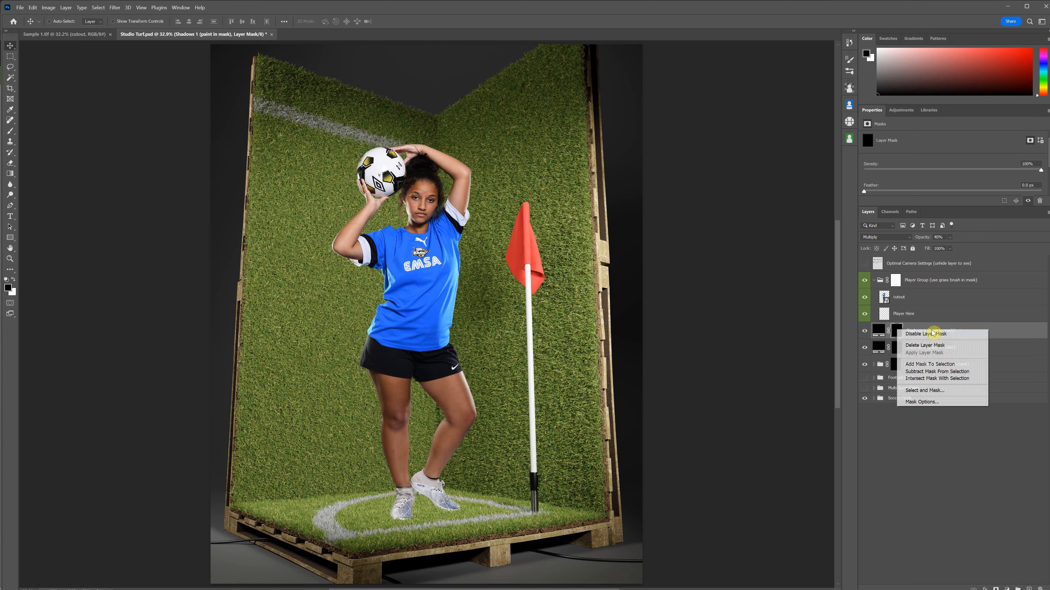
click(916, 335)
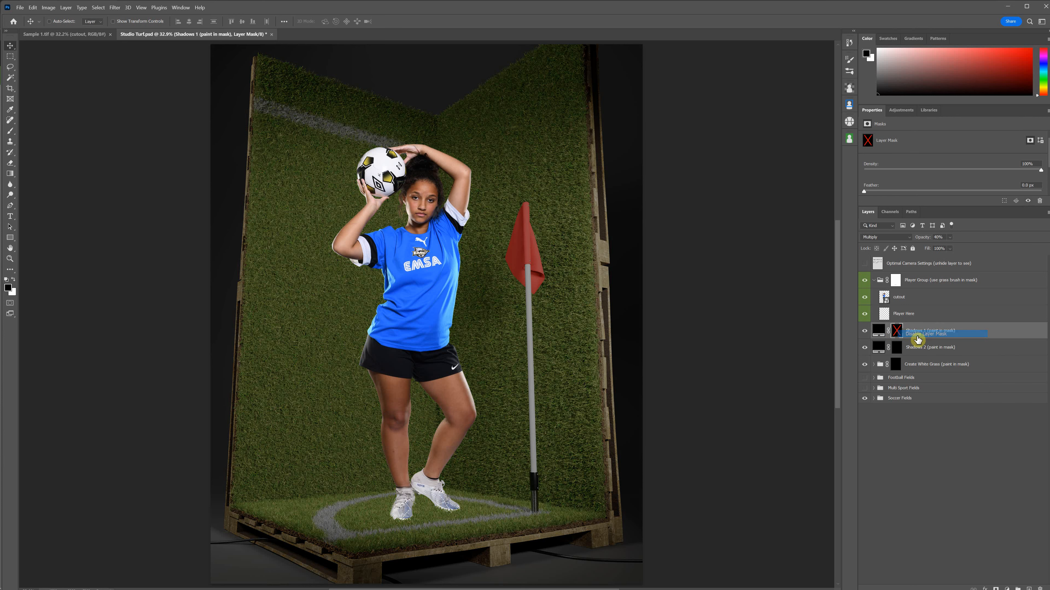
Step: Try the Shadows 1 layer at 53% opacity, set it back to 40%, and re-enable its layer mask
click(878, 331)
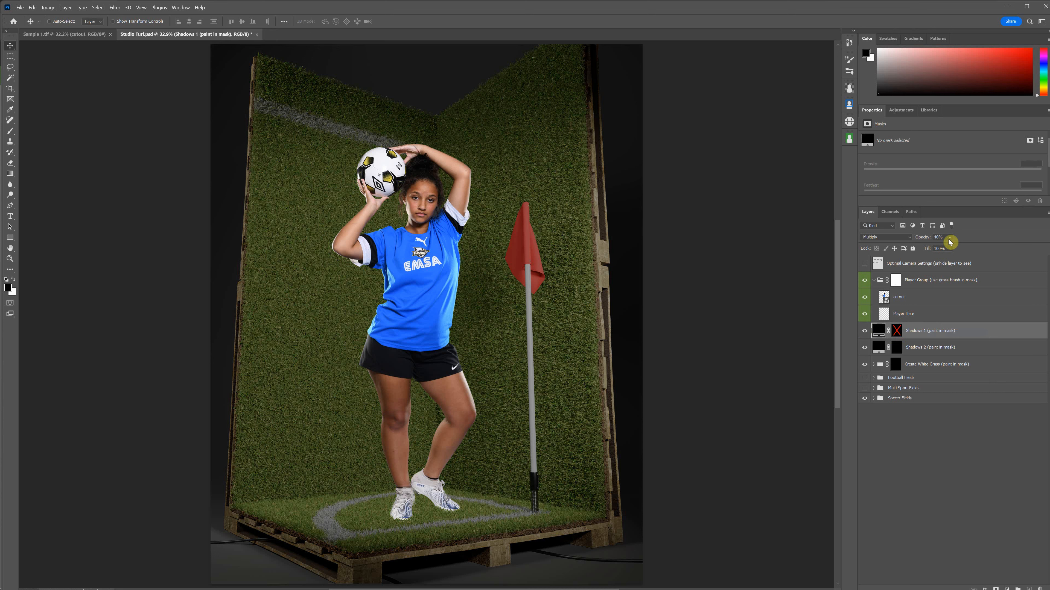
mouse_move(952, 237)
mouse_down()
mouse_move(871, 235)
mouse_move(961, 246)
mouse_up()
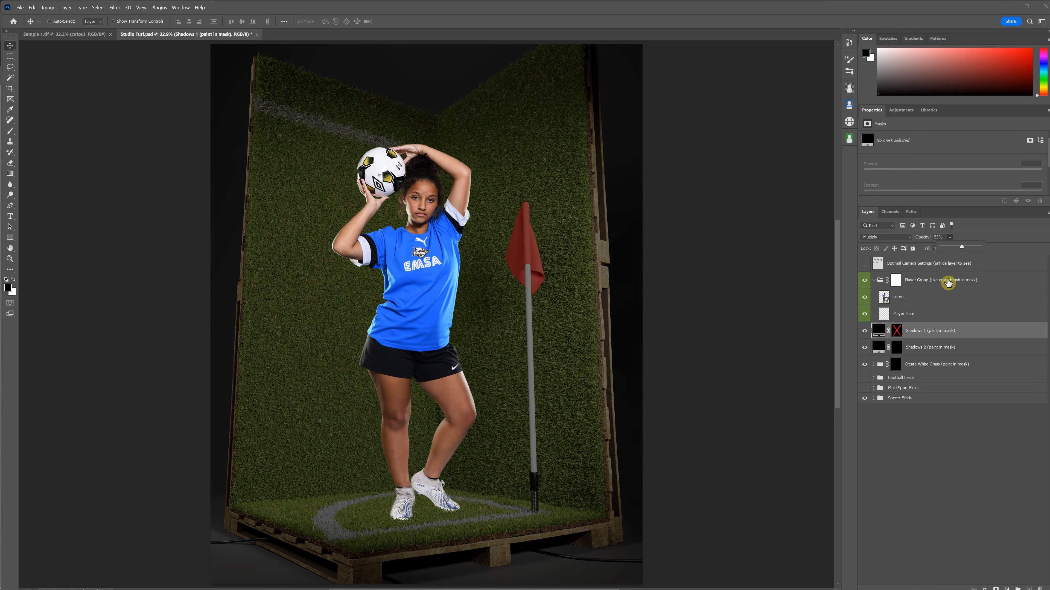
click(935, 236)
text(40)
key(Return)
shift+click(897, 331)
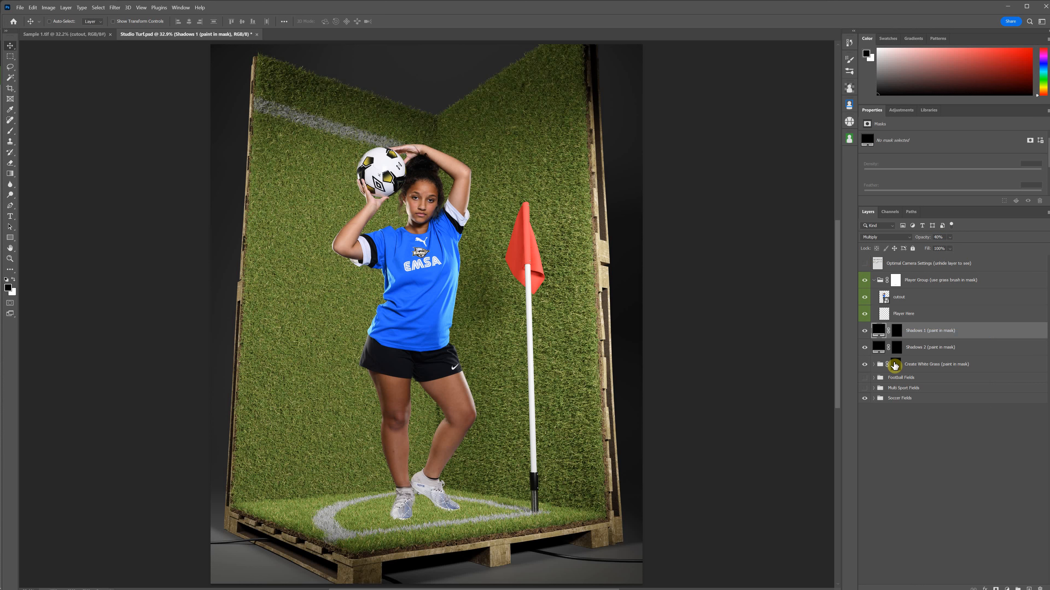
Step: Target the Shadows 1 mask and set up the Brush tool with white as foreground color and a size of 1200 px
click(897, 334)
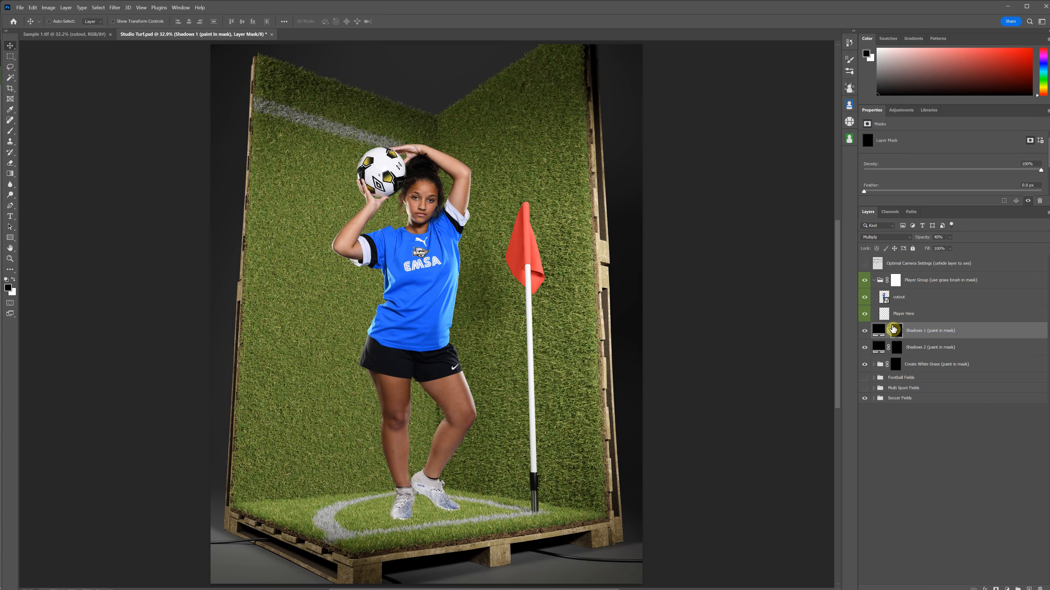
click(13, 279)
click(13, 280)
click(13, 279)
click(10, 132)
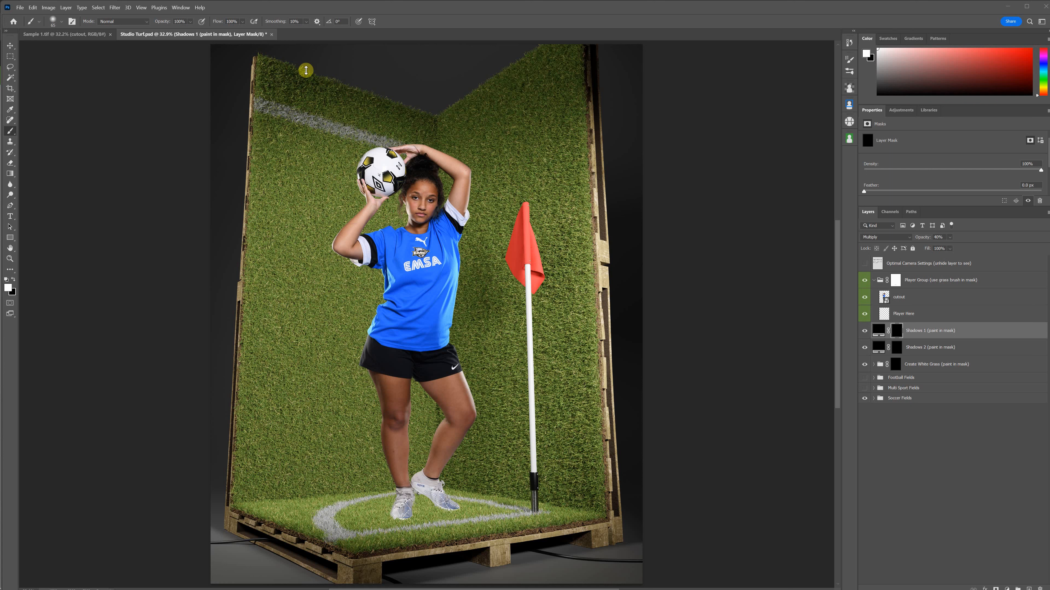
key(bracketright)
key(bracketright)
key(bracketright)
key(bracketright)
key(bracketright)
key(bracketright)
key(bracketright)
key(bracketright)
key(bracketright)
key(bracketright)
key(bracketright)
key(bracketright)
key(bracketright)
key(bracketright)
key(bracketright)
key(bracketright)
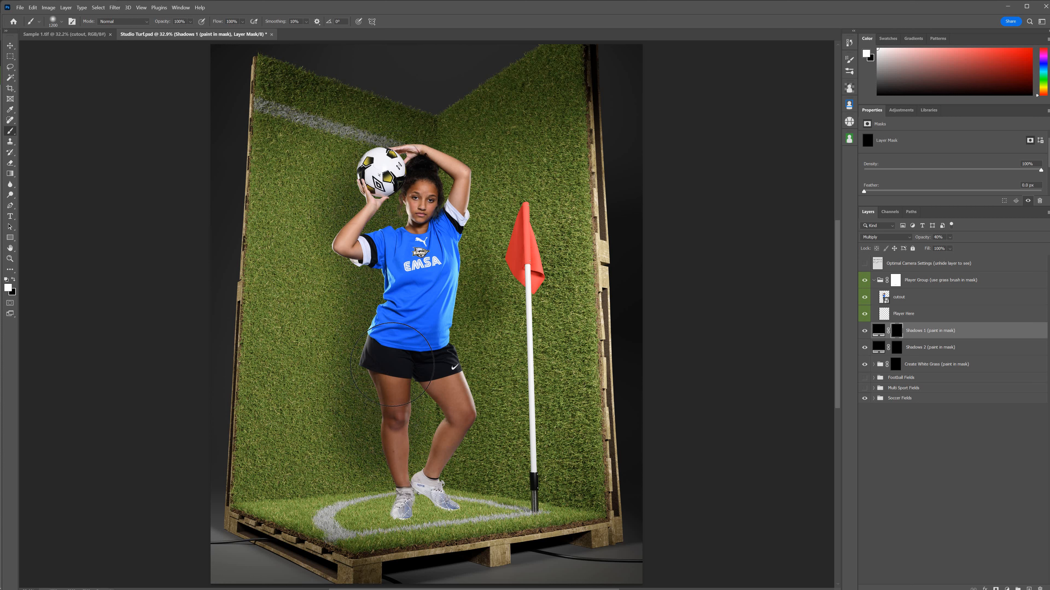
Step: Paint a white shadow area on the Shadows 1 mask behind the player's body, legs and raised arm, reducing the brush to 700 px
mouse_move(386, 260)
mouse_down()
mouse_move(326, 248)
mouse_move(402, 282)
mouse_up()
key(bracketleft)
key(bracketleft)
key(bracketleft)
key(bracketleft)
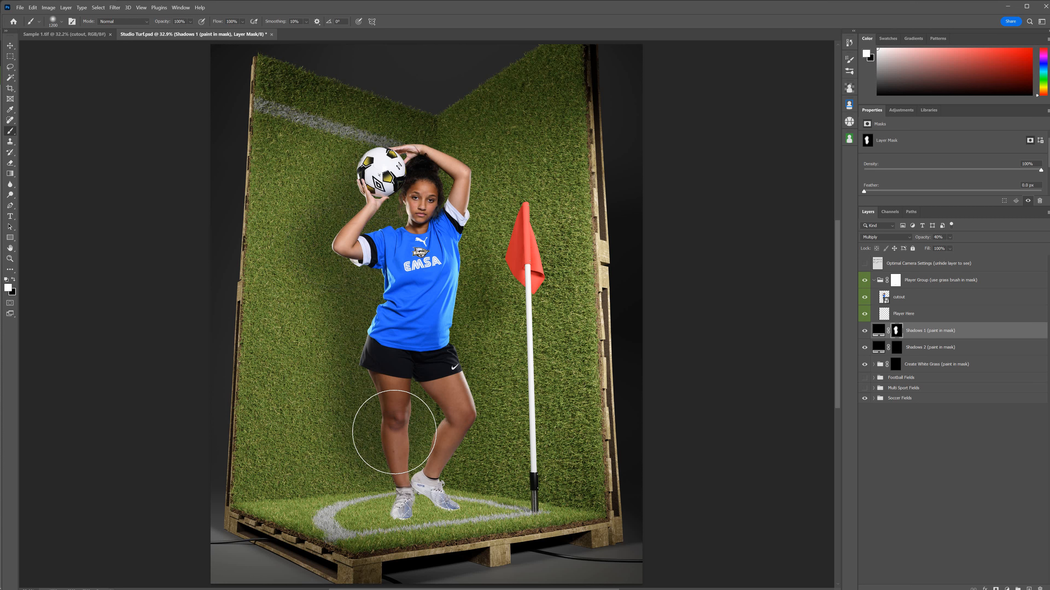
click(386, 450)
key(bracketleft)
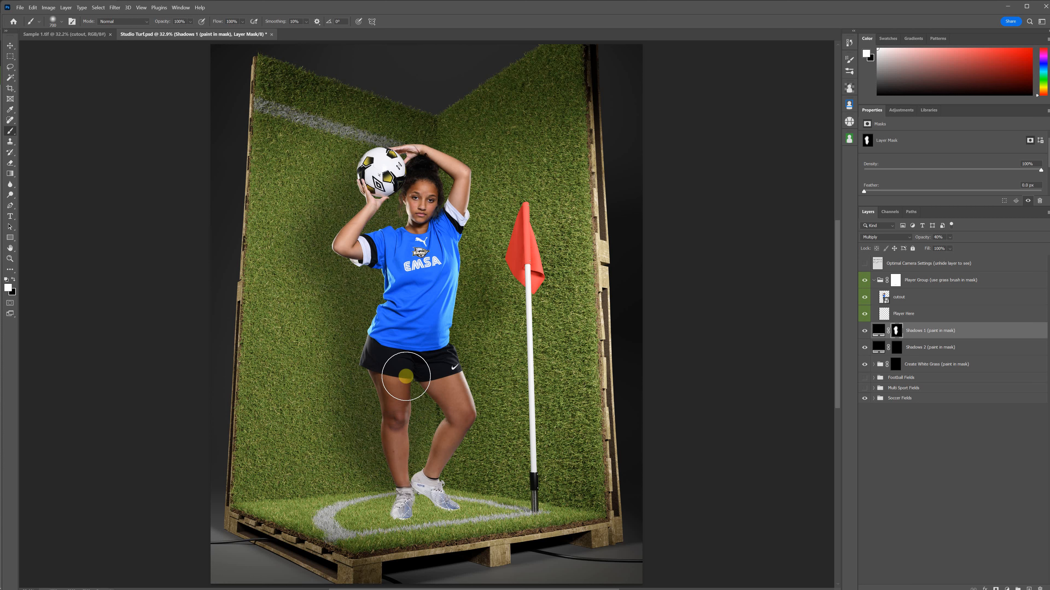
drag(343, 238, 363, 165)
Step: Target the layer mask of the Shadows 2 layer and set the Brush tool to white at a size of 300 px
click(879, 347)
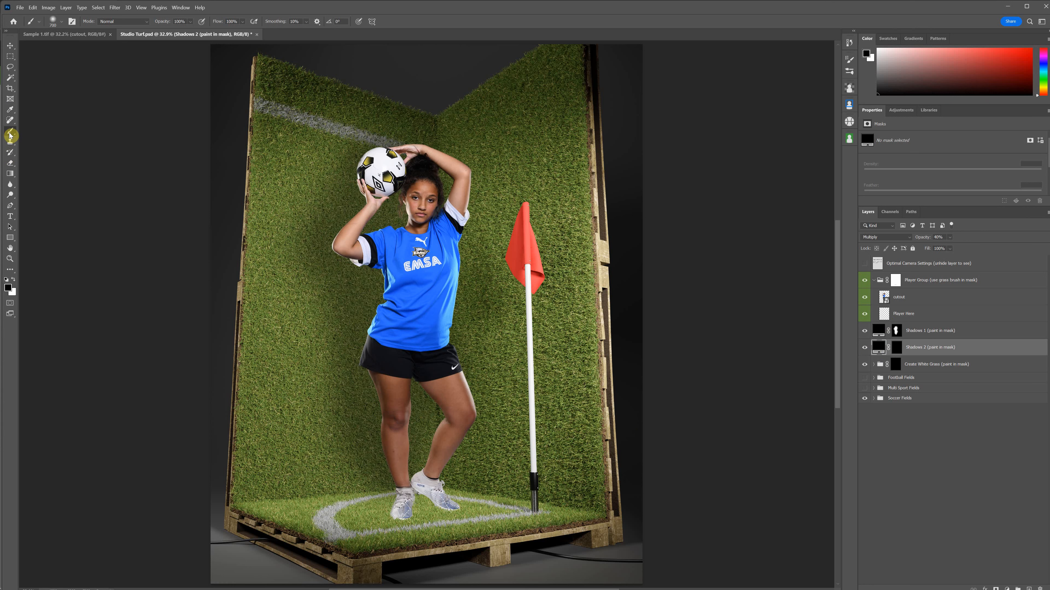
click(896, 347)
key(])
key(])
key(])
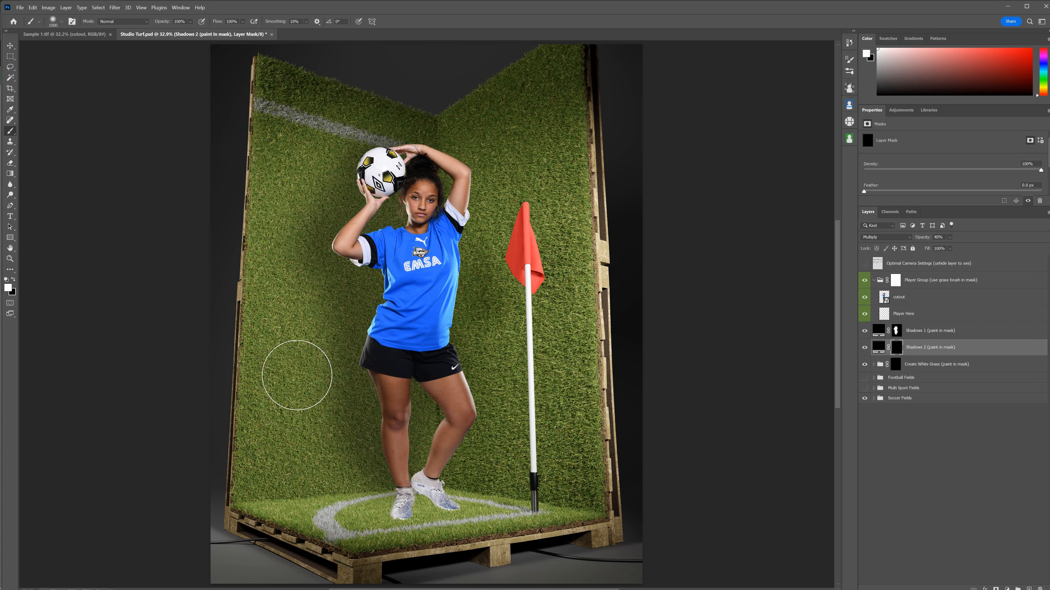
key([)
key([)
key([)
key([)
key([)
key([)
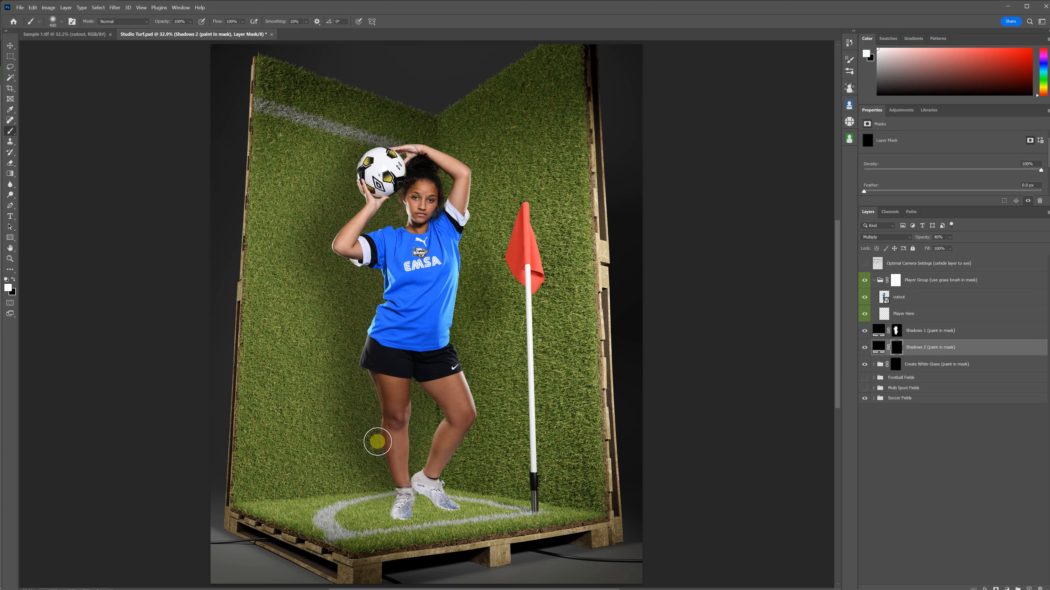
key(bracketleft)
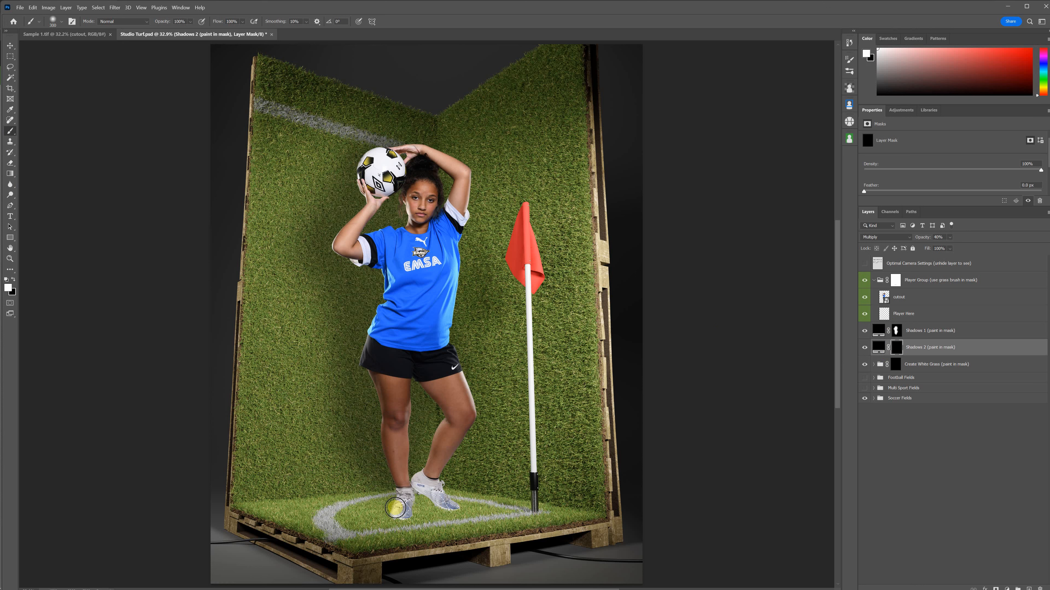
Step: Paint white shadows around both shoes on the Shadows 2 mask, using 175 px for the second shoe, and enlarge the brush to 500 px
drag(395, 507, 388, 491)
key(bracketleft)
key(bracketleft)
key(bracketleft)
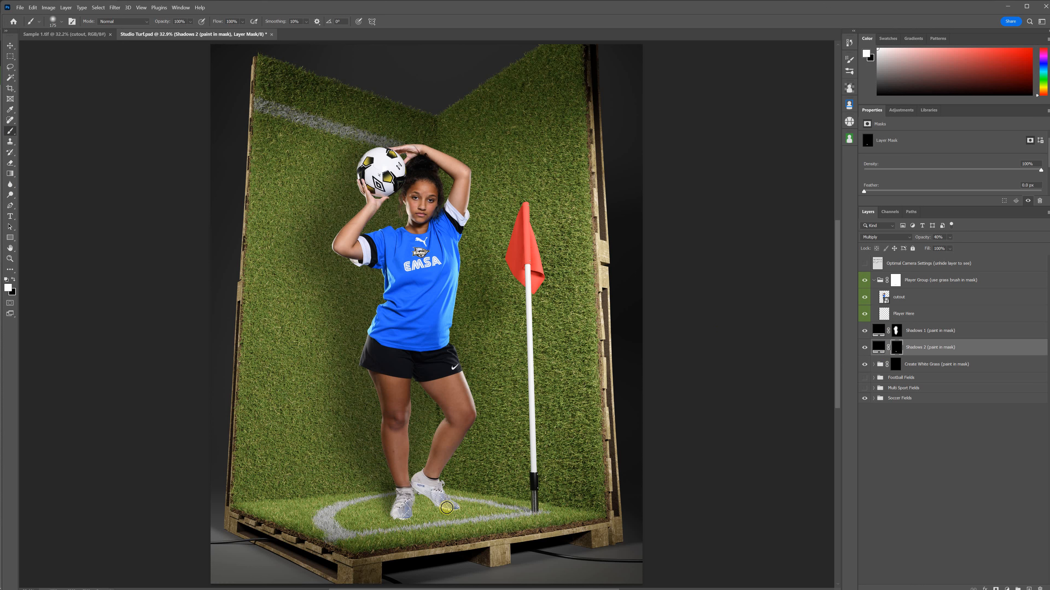
drag(447, 508, 435, 501)
key(bracketright)
key(bracketright)
key(bracketright)
key(bracketright)
key(bracketright)
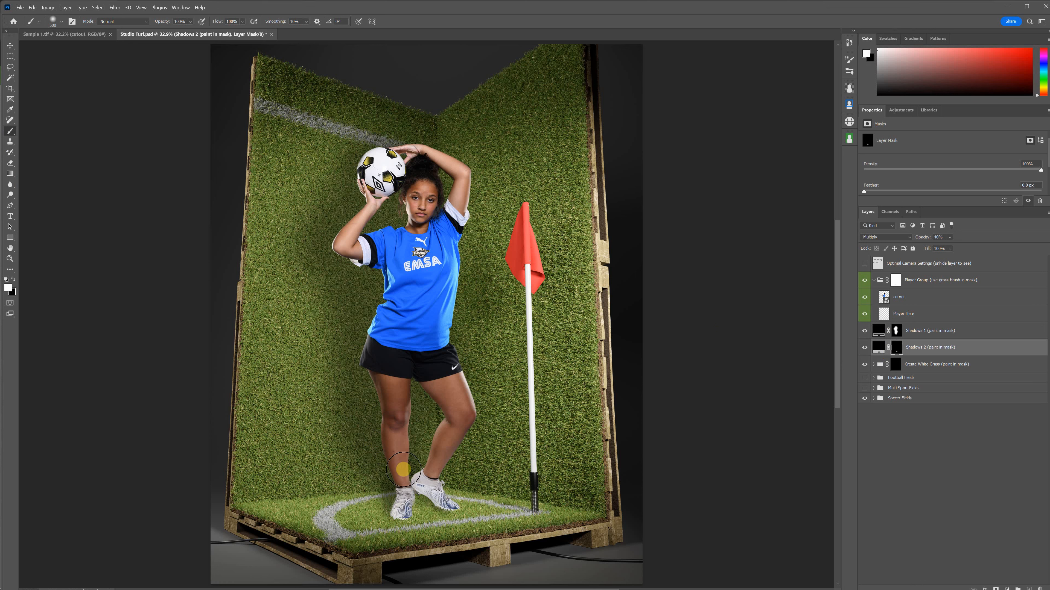
Step: Set the opacity of the Shadows 2 layer to 49%
click(878, 347)
click(950, 238)
drag(956, 247, 960, 247)
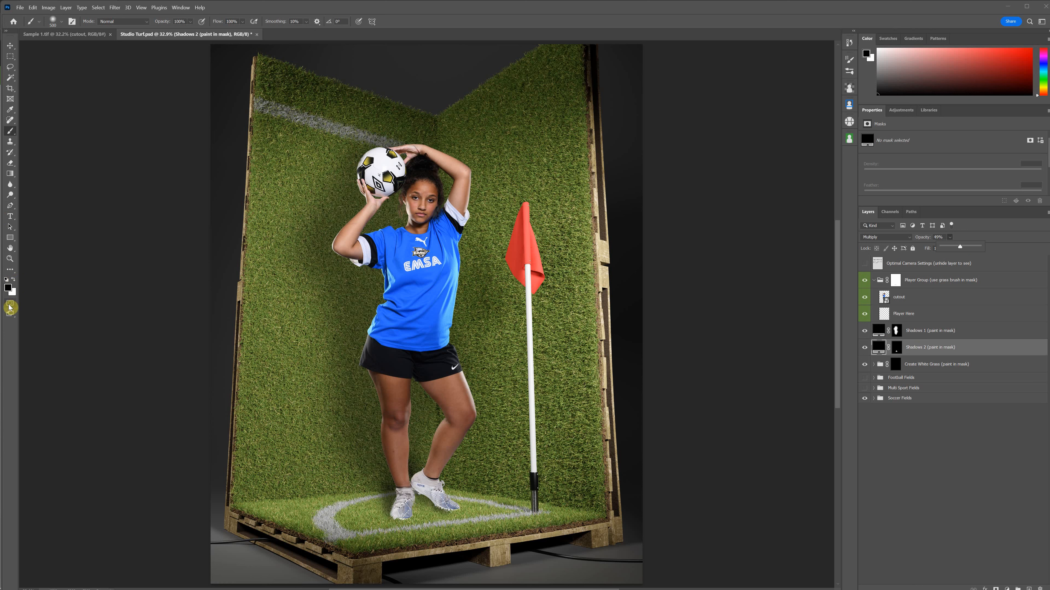
Step: Target the Shadows 2 mask again and set the brush to black as foreground color with a size of 800 px
click(896, 347)
key(x)
click(13, 280)
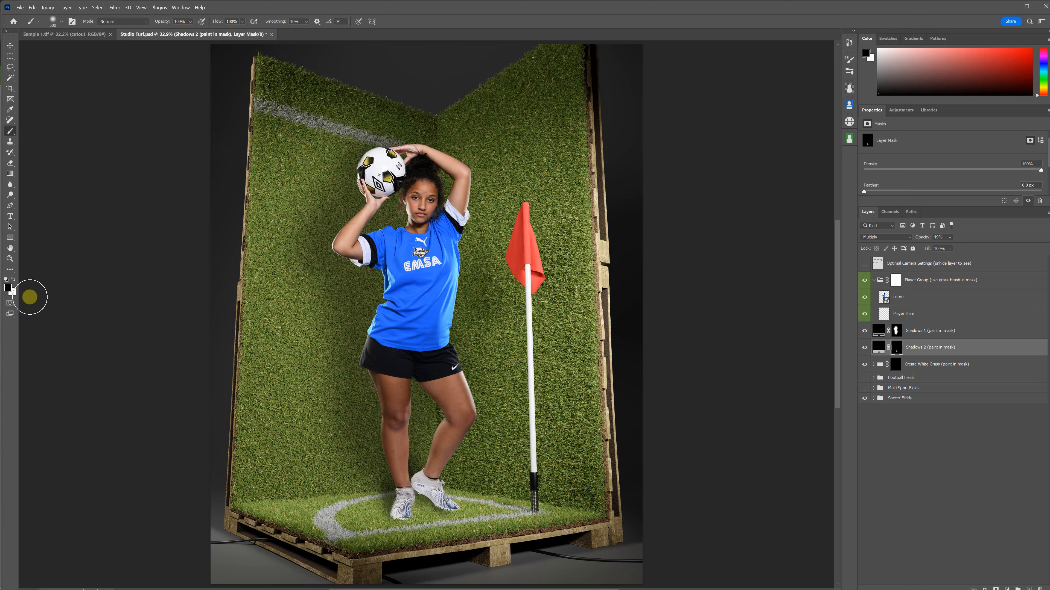
key(bracketright)
key(bracketright)
key(bracketright)
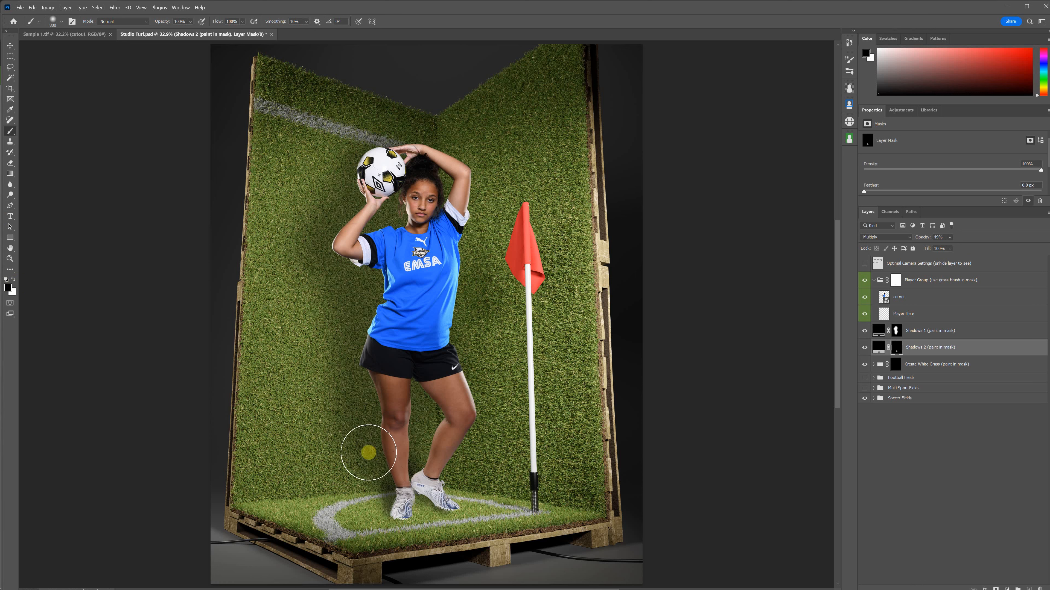